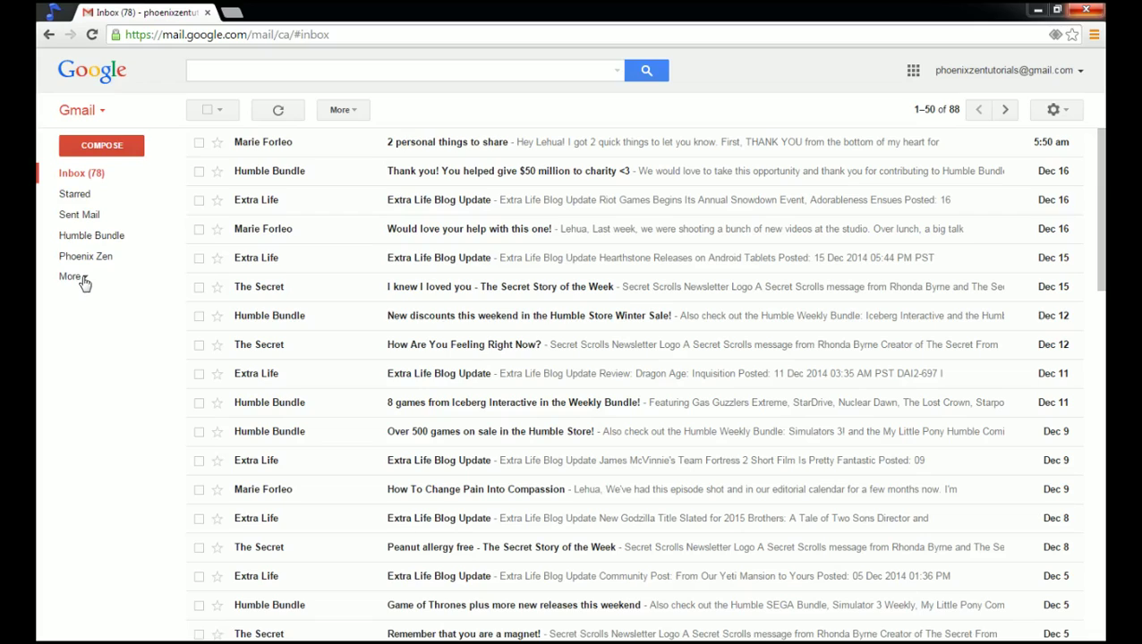
Create a new label named Waiting.
click(83, 279)
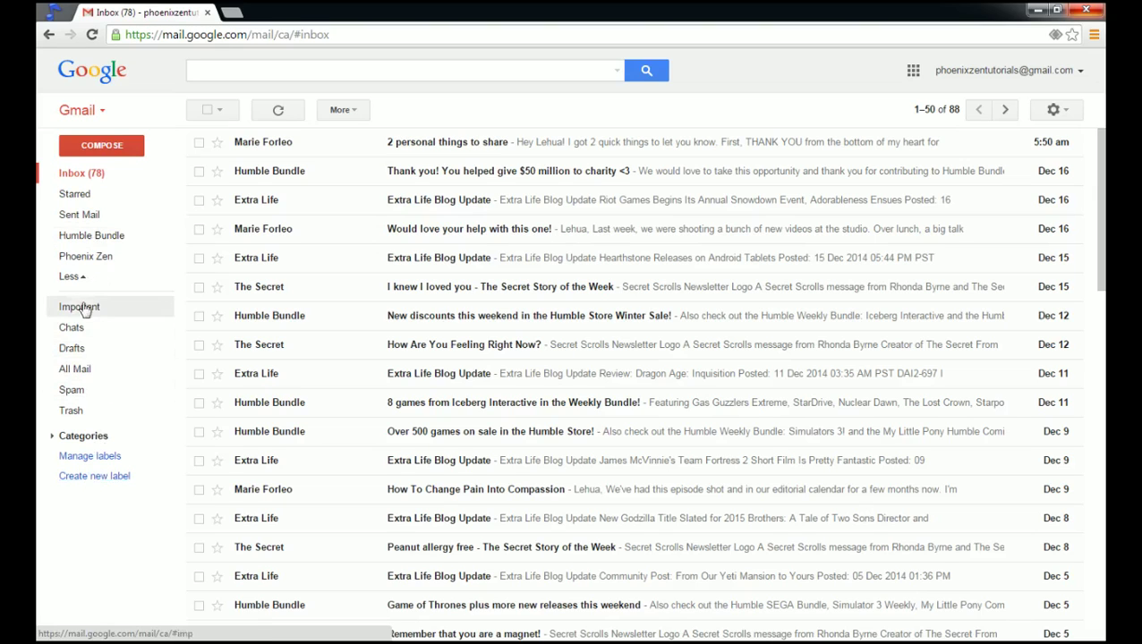
click(90, 479)
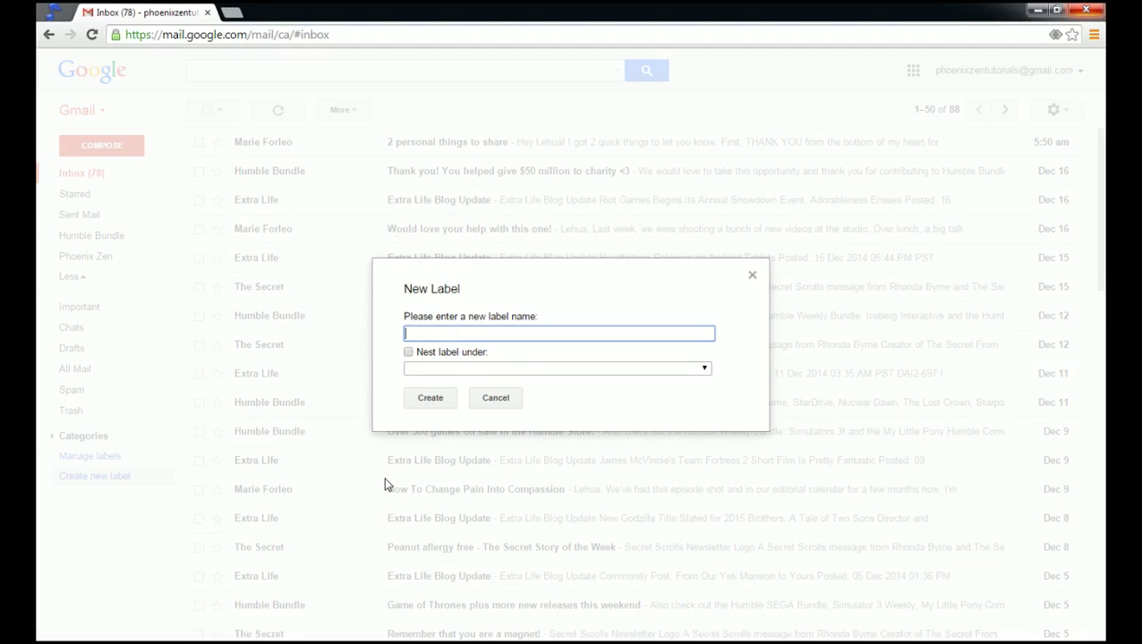
text(Waiting)
click(431, 400)
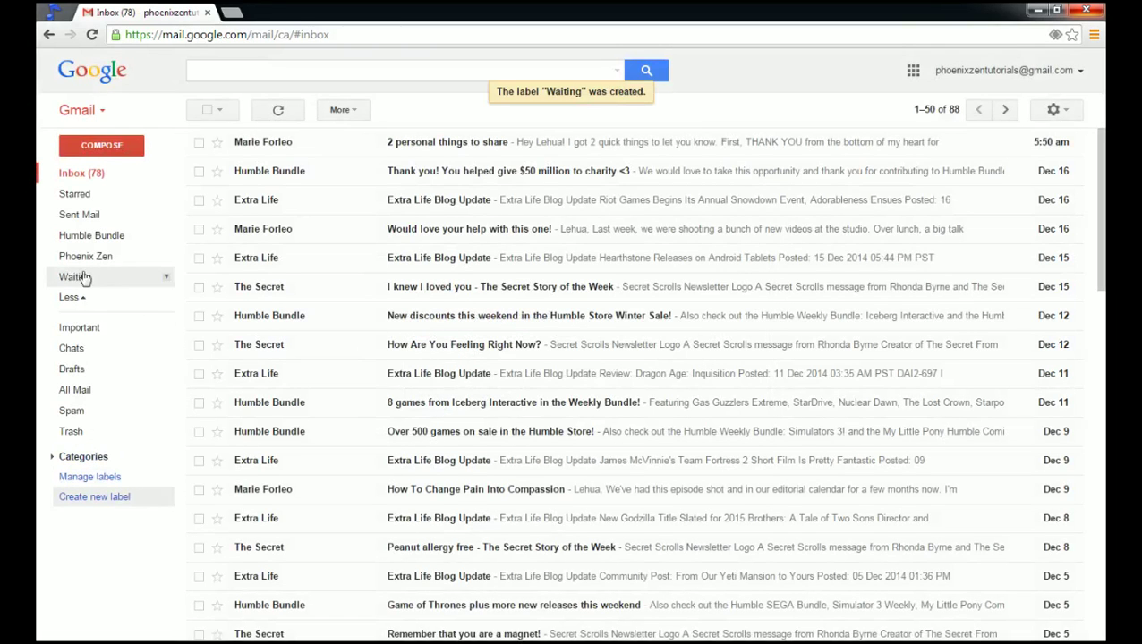
Rename the Waiting label to WAITING.
click(166, 278)
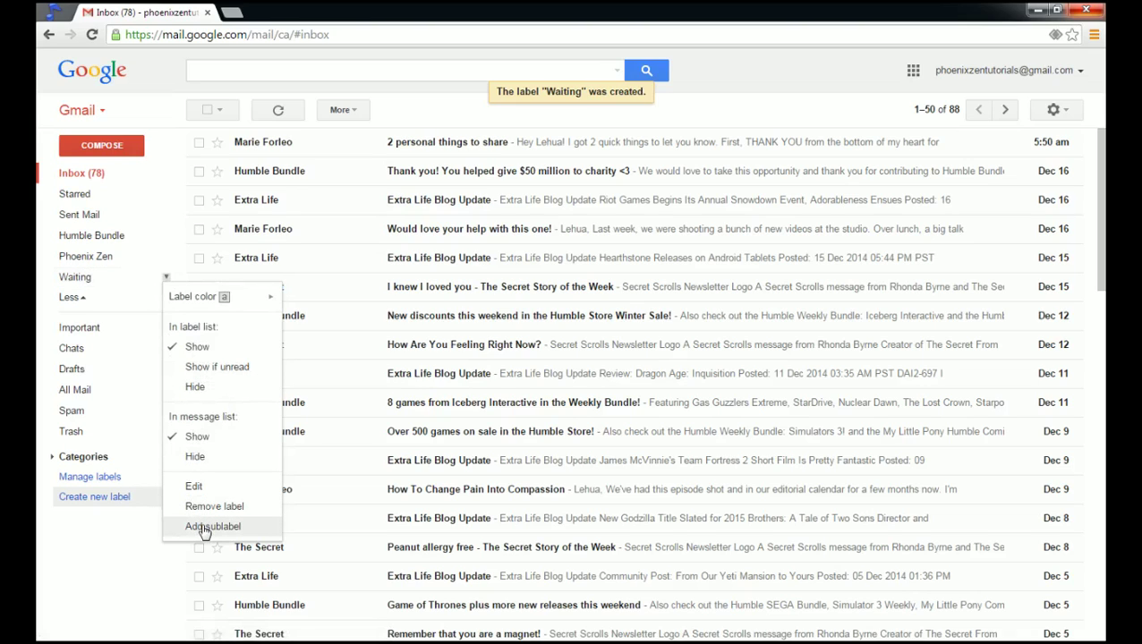
click(204, 491)
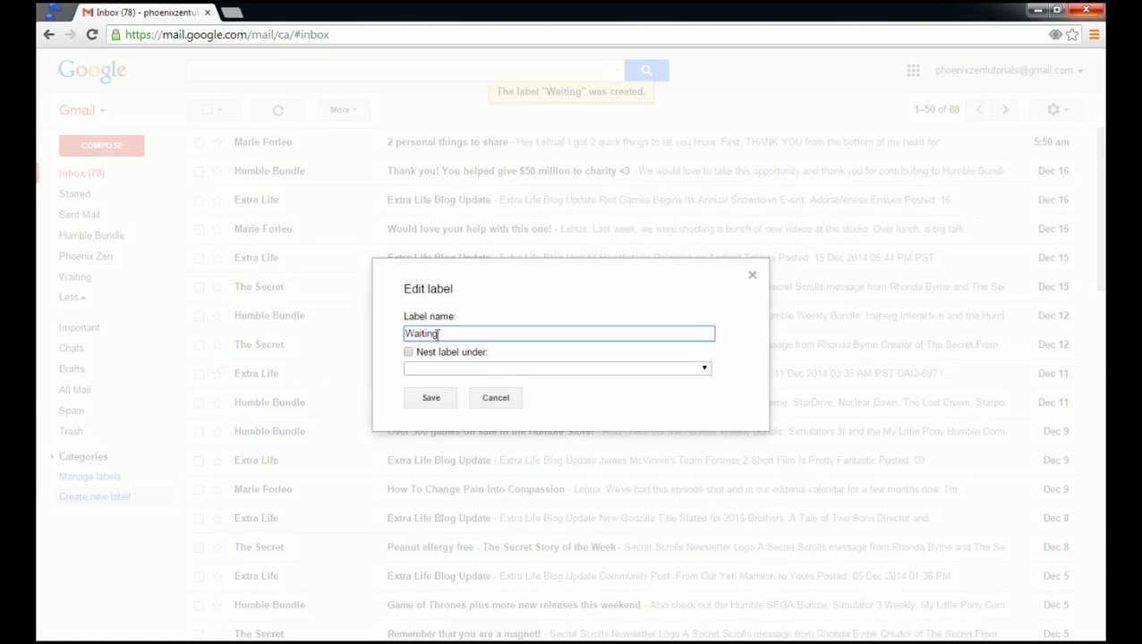
drag(436, 335, 400, 338)
text(WAITING)
click(431, 398)
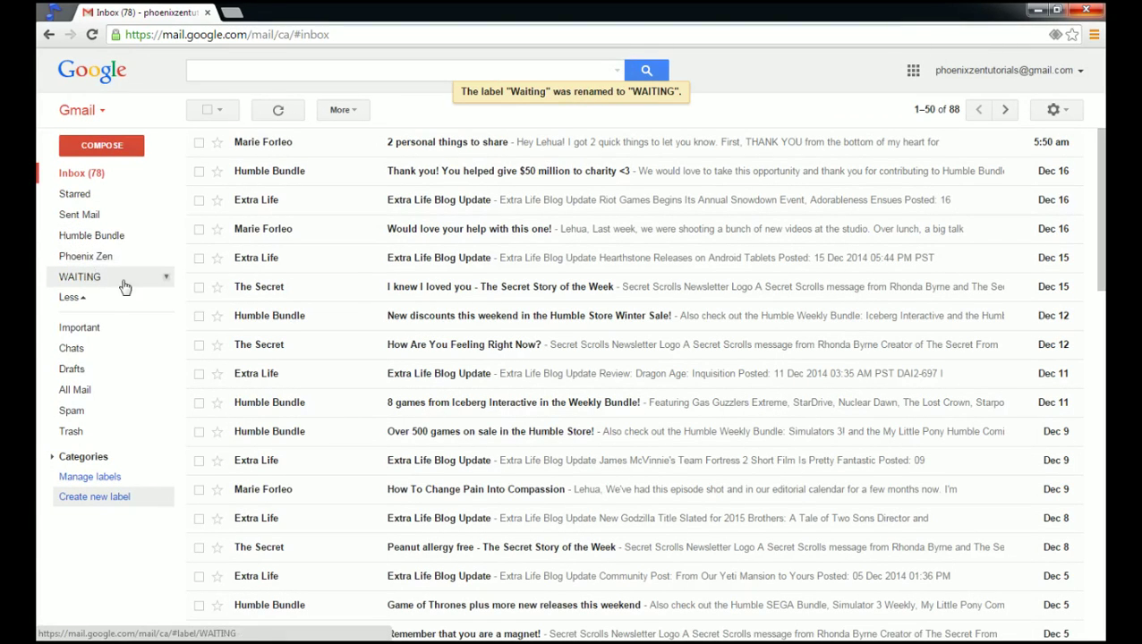
click(165, 277)
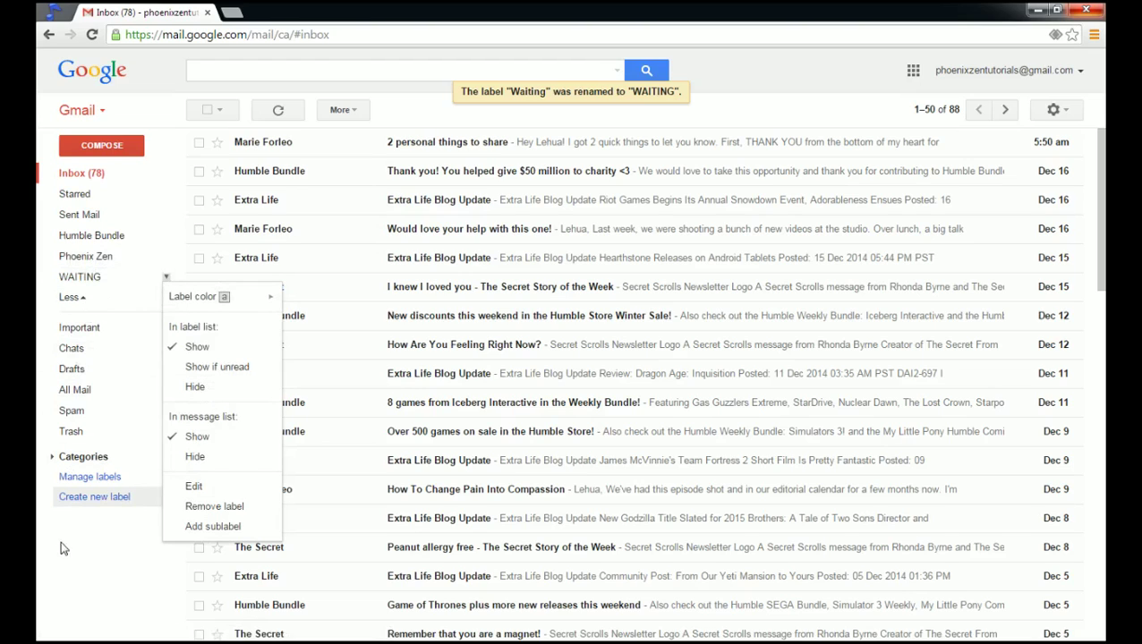
click(104, 444)
click(75, 299)
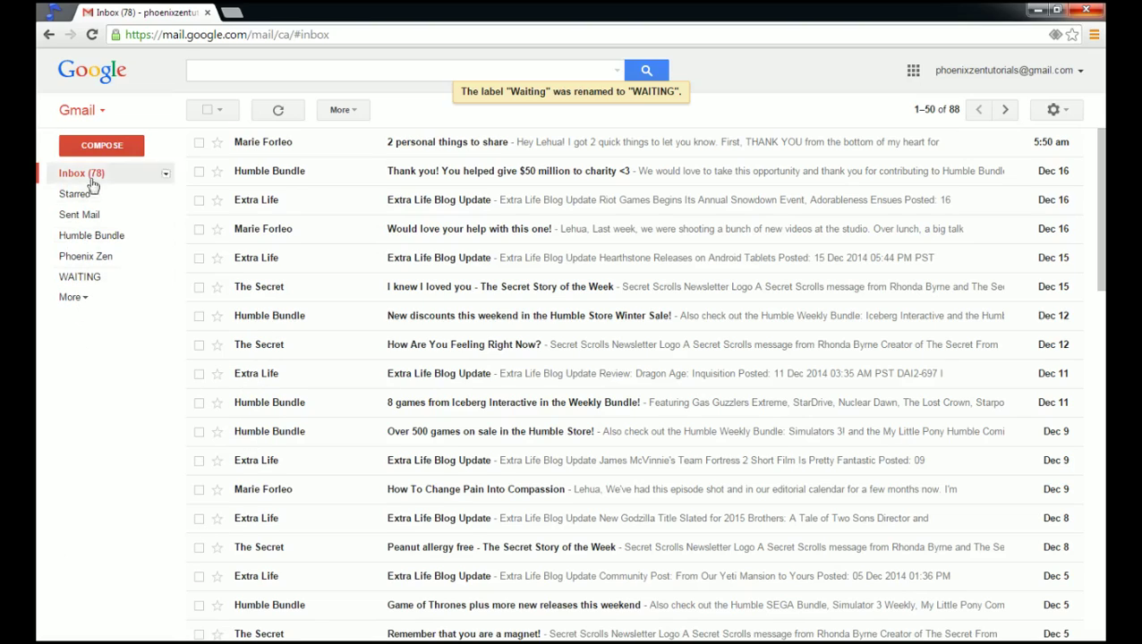
click(77, 298)
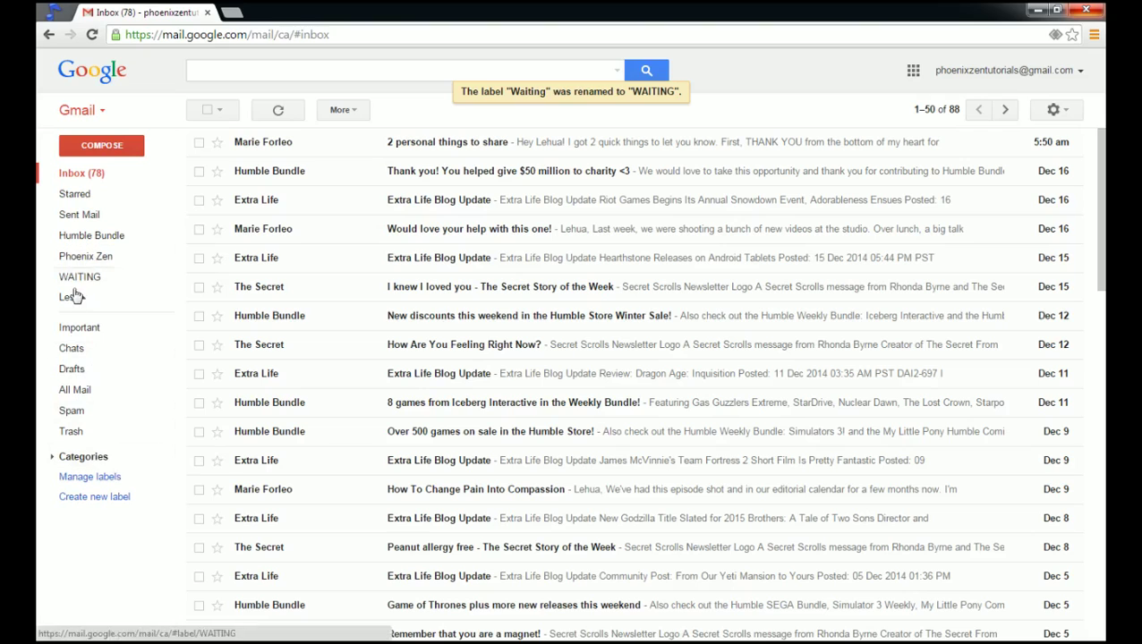
Create two more labels named ACTION/TO-DO and TO FILE/ARCHIVE.
click(75, 496)
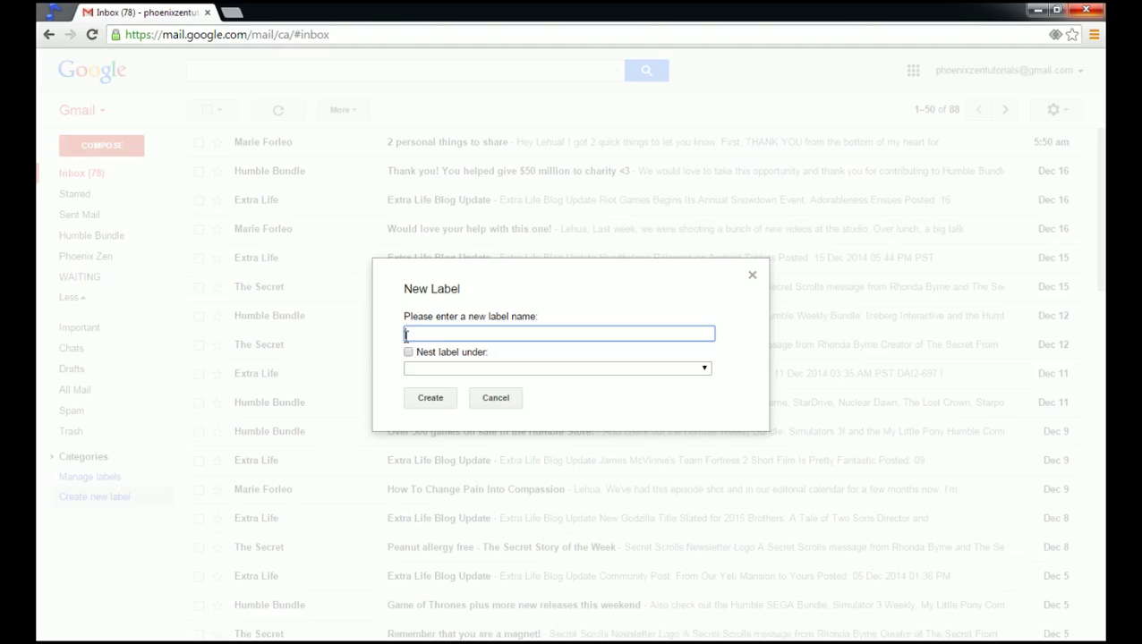
text(ACTION/TO-DO)
click(432, 400)
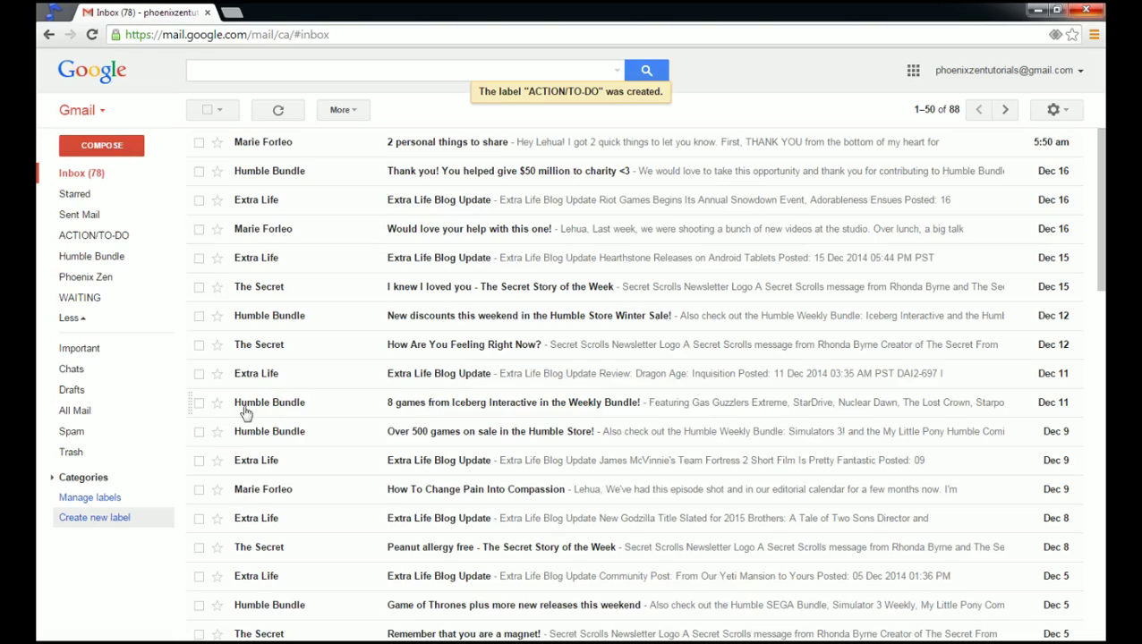
click(94, 520)
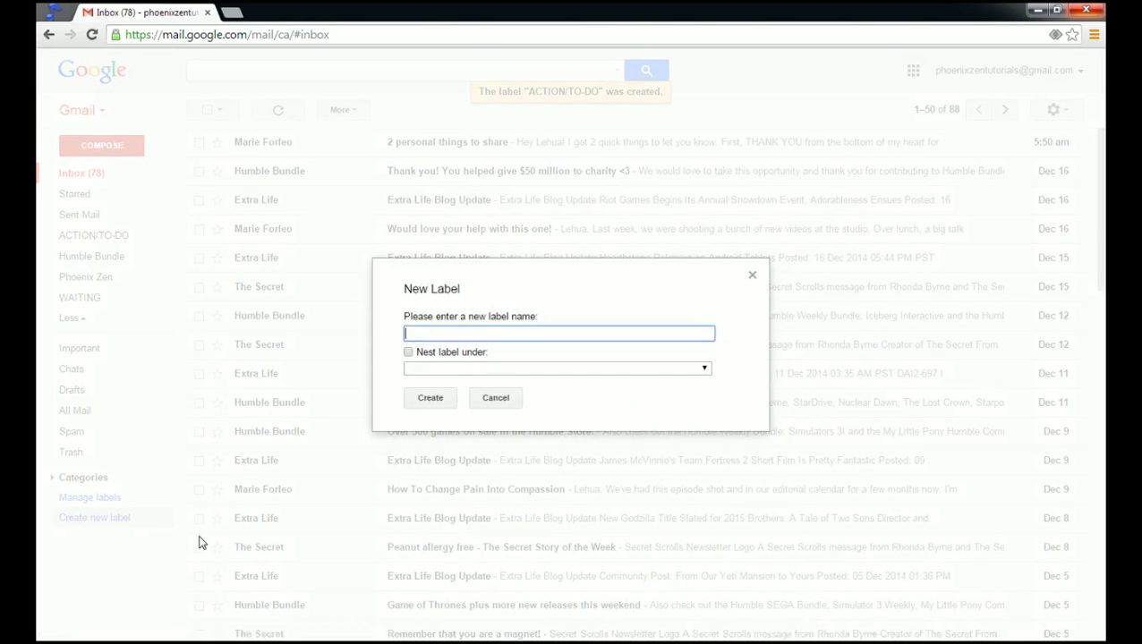
text(TO FILE/ARCHIVE)
click(431, 399)
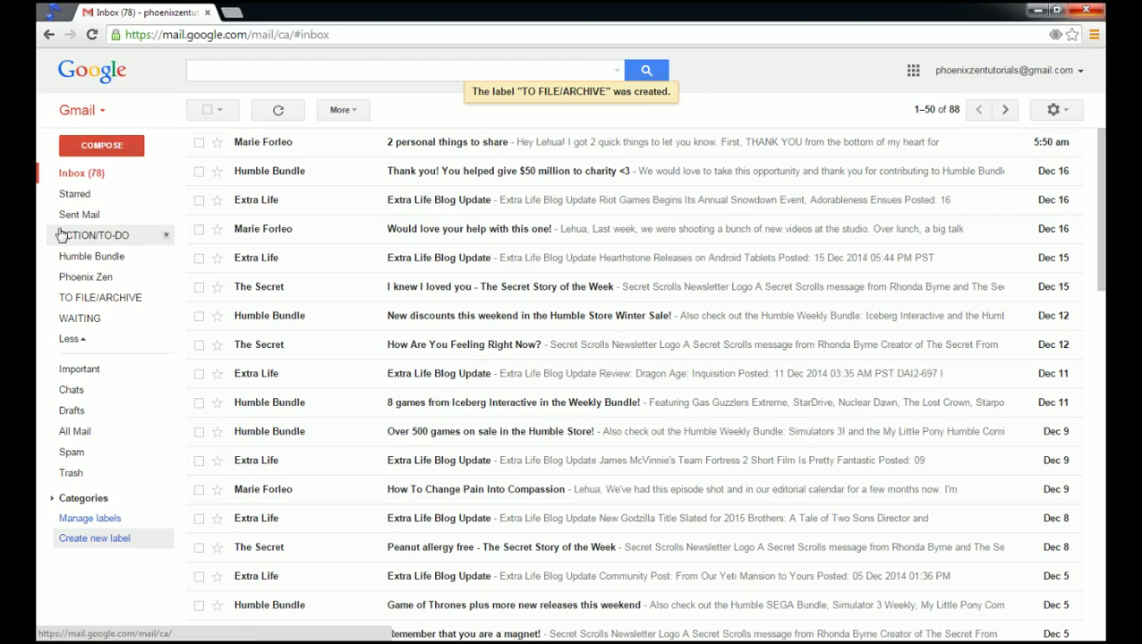
Set the color of the ACTION/TO-DO label to blue.
click(167, 240)
mouse_move(206, 259)
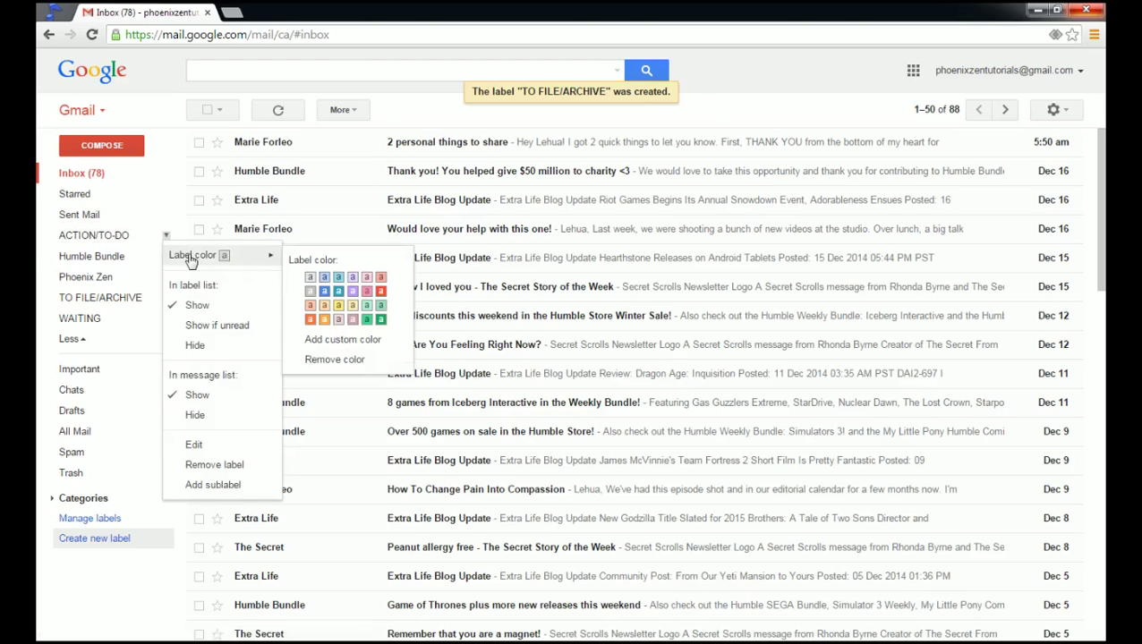
click(328, 294)
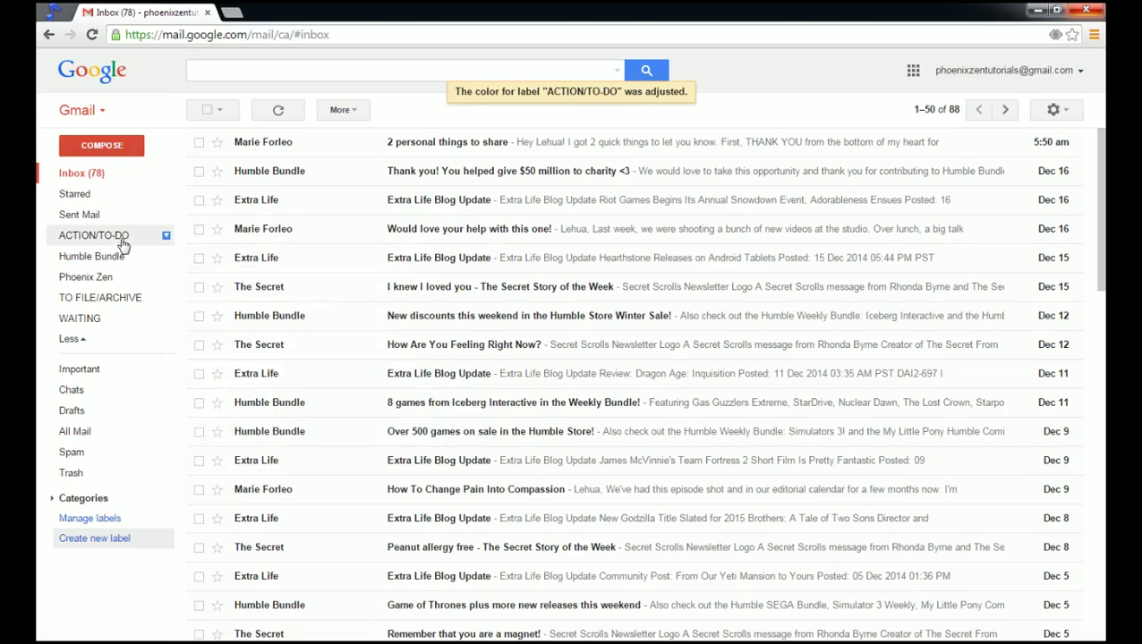
Set the color of the TO FILE/ARCHIVE label to light teal.
click(167, 300)
mouse_move(211, 318)
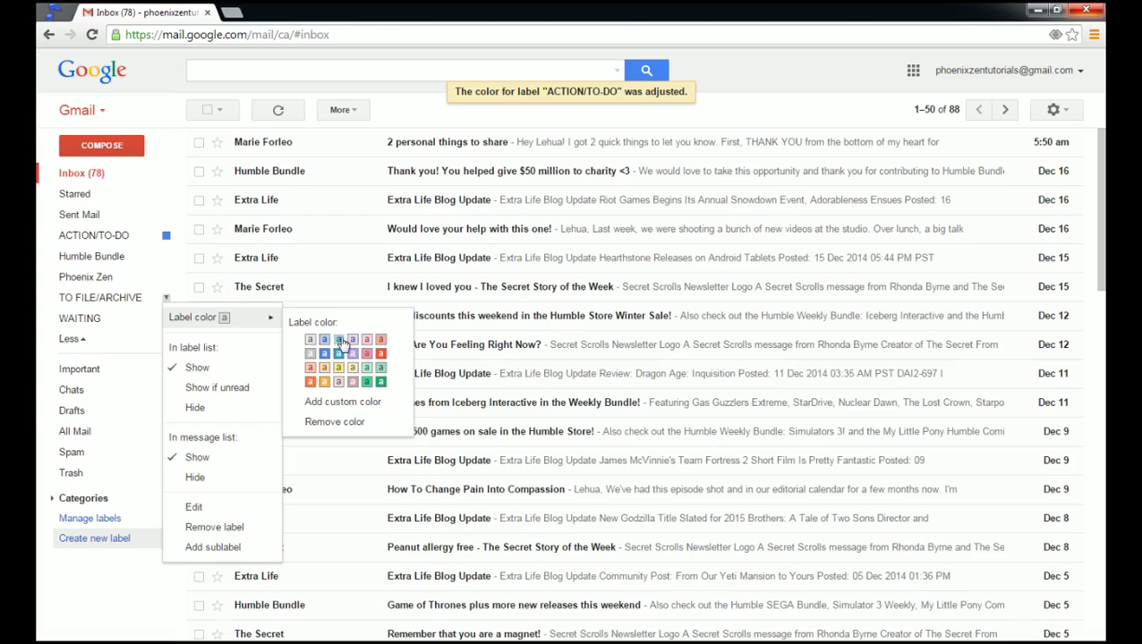
key(Escape)
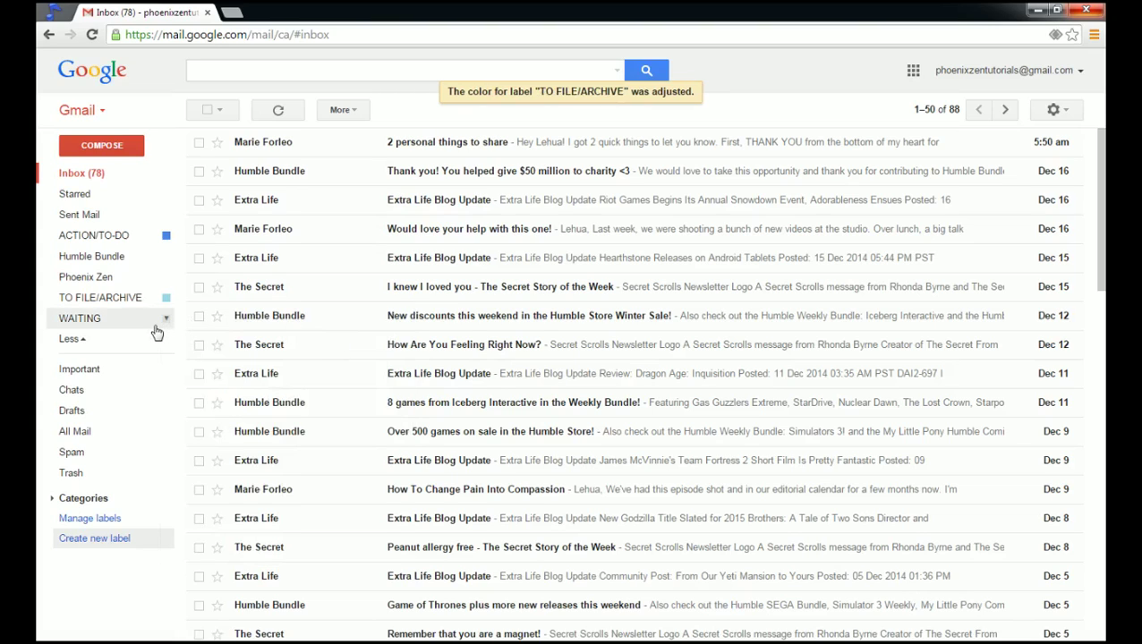
Set the color of the WAITING label to red.
click(166, 319)
mouse_move(207, 345)
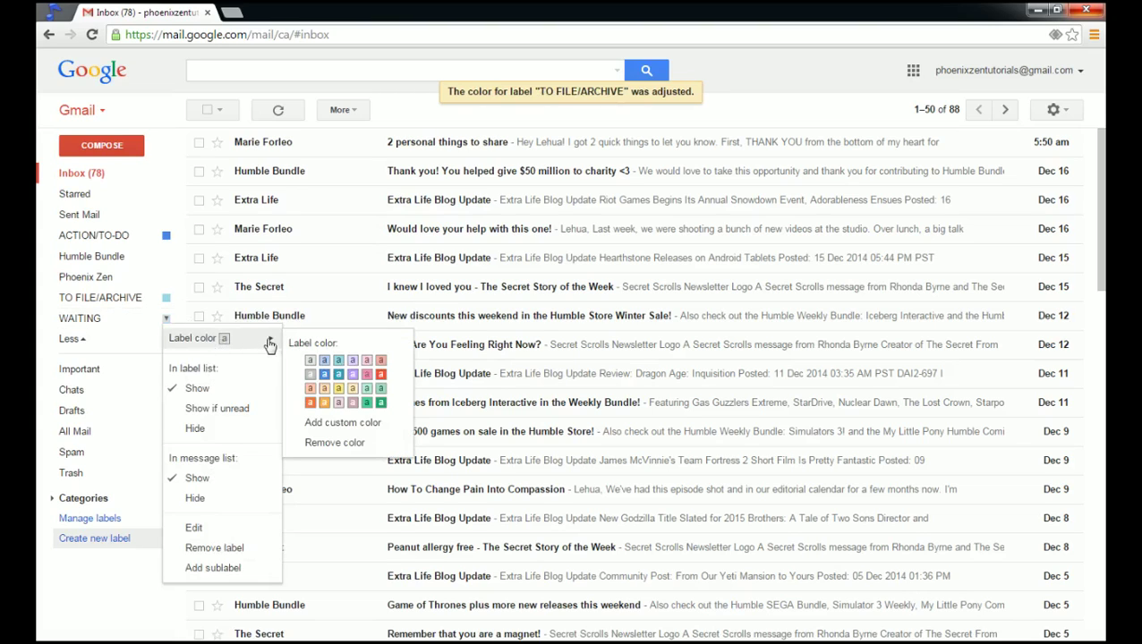
click(378, 376)
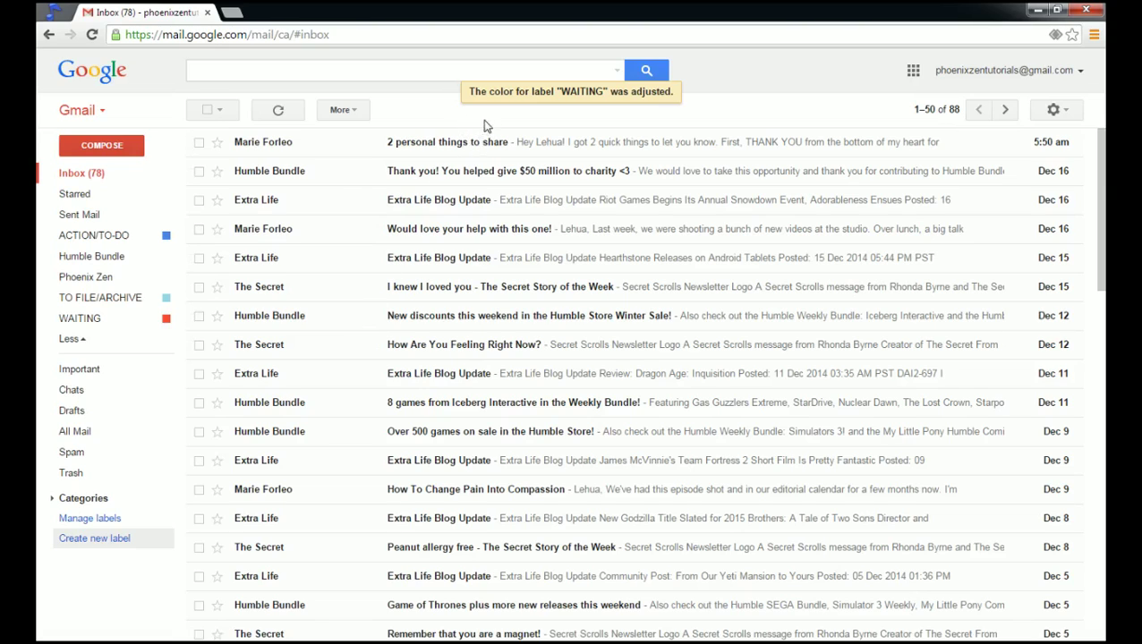
scroll(426, 268, down, 3)
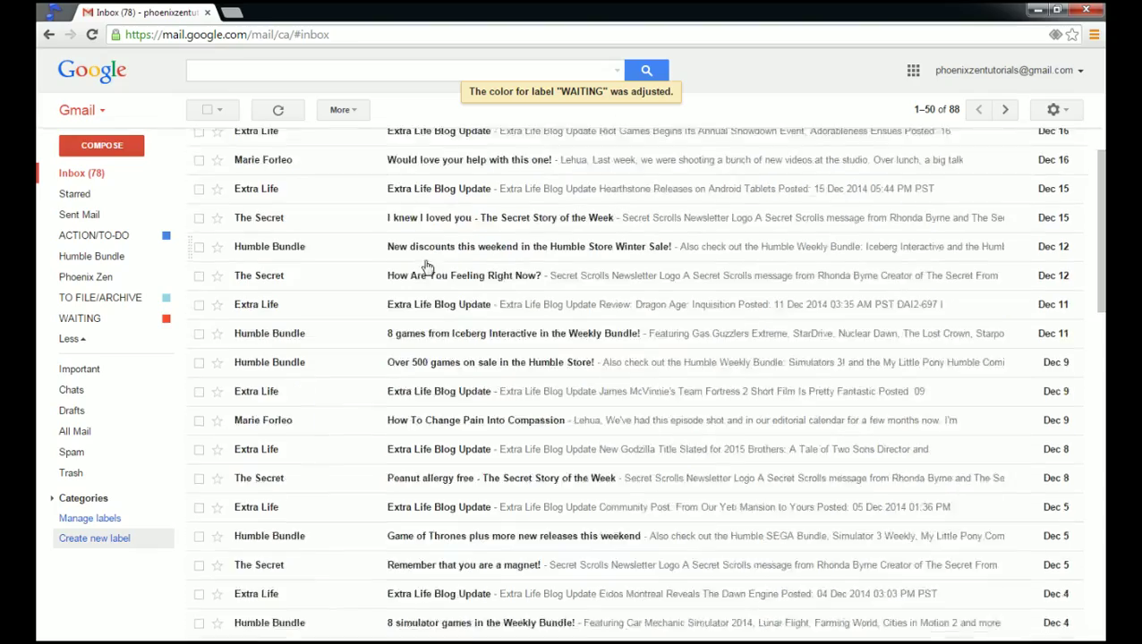
scroll(437, 324, down, 8)
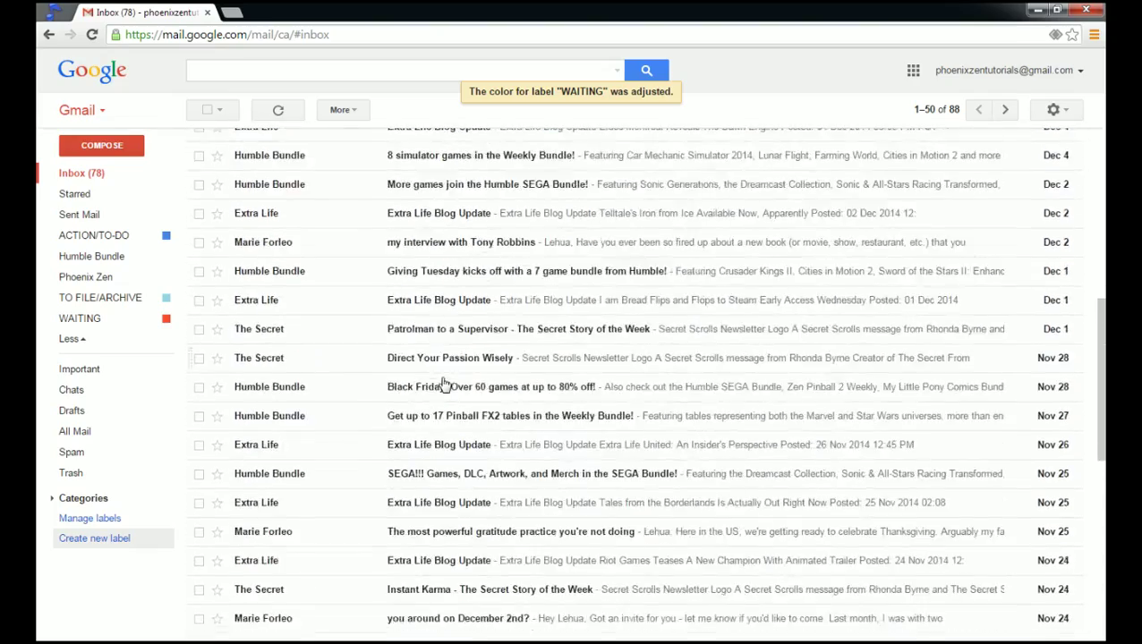
scroll(427, 478, down, 3)
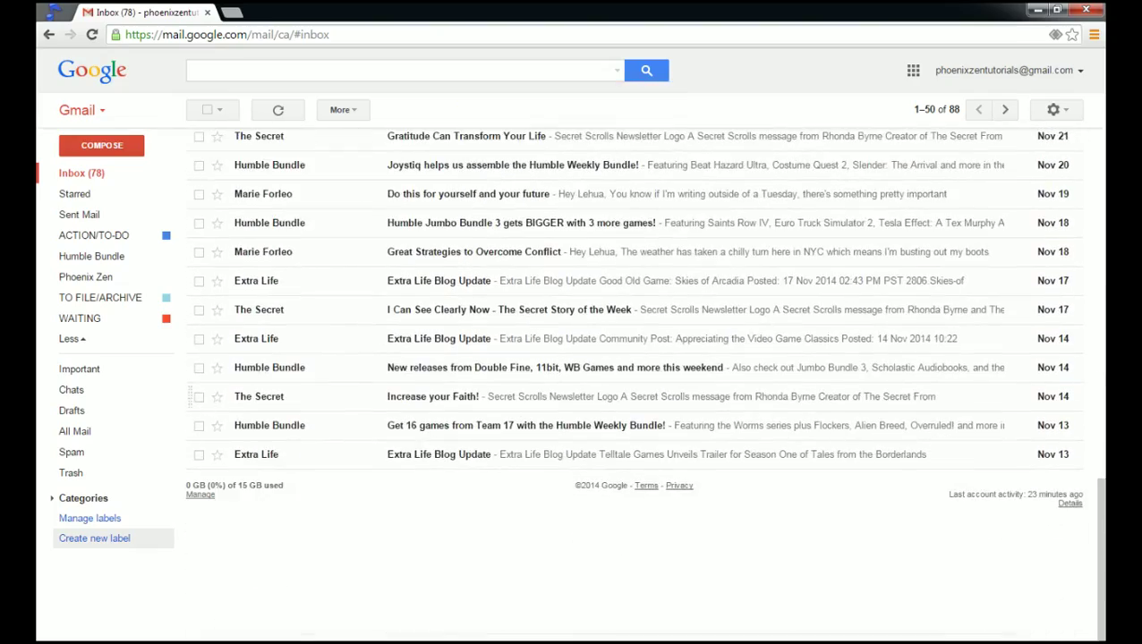
scroll(367, 382, up, 12)
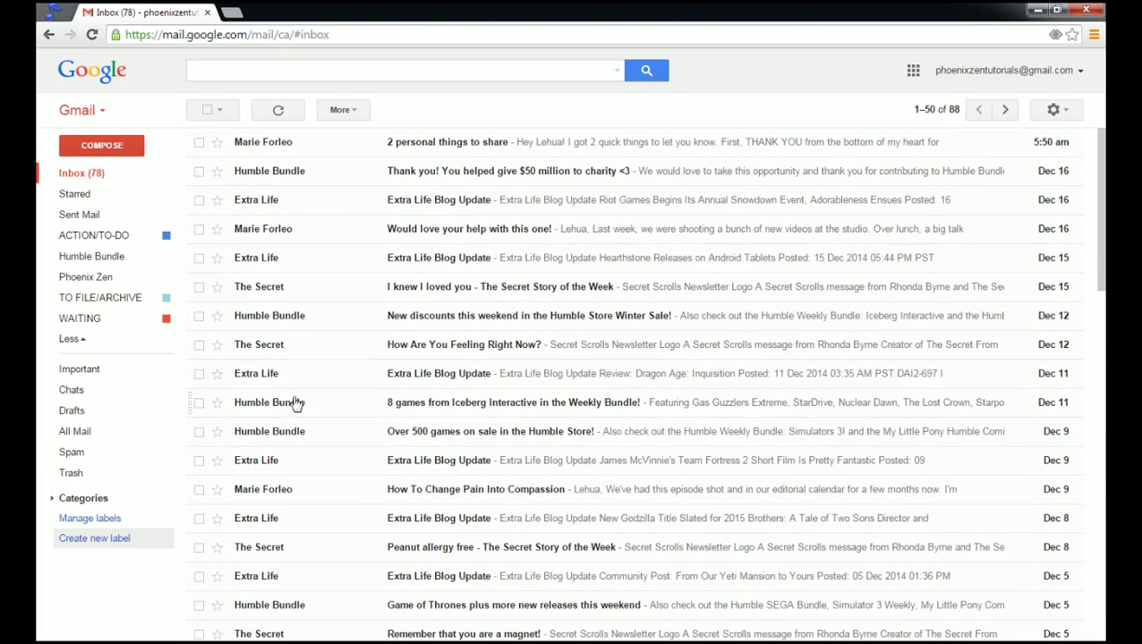
Search the mail for "marie forleo" and select all the messages found.
mouse_move(295, 404)
mouse_move(302, 610)
click(237, 81)
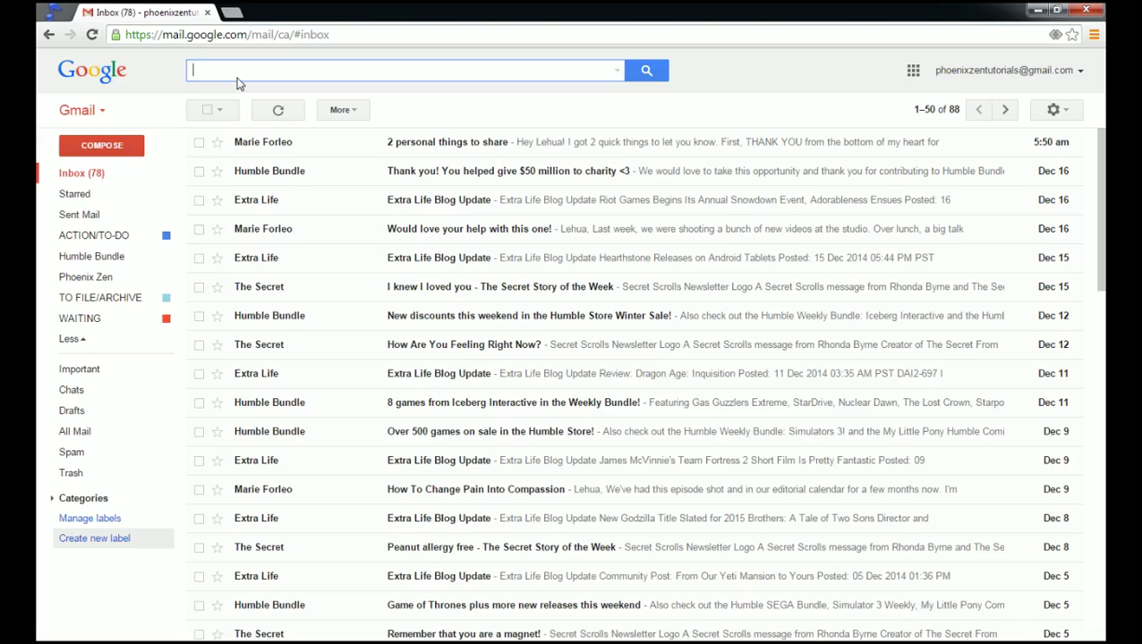
text(marie forleo)
key(Return)
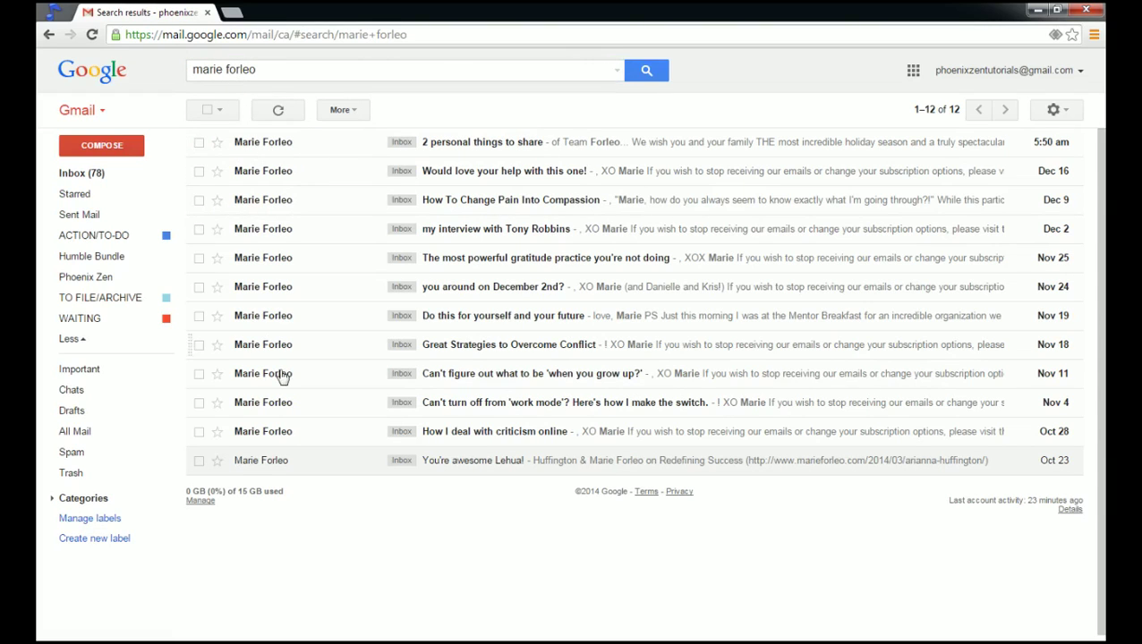
click(208, 110)
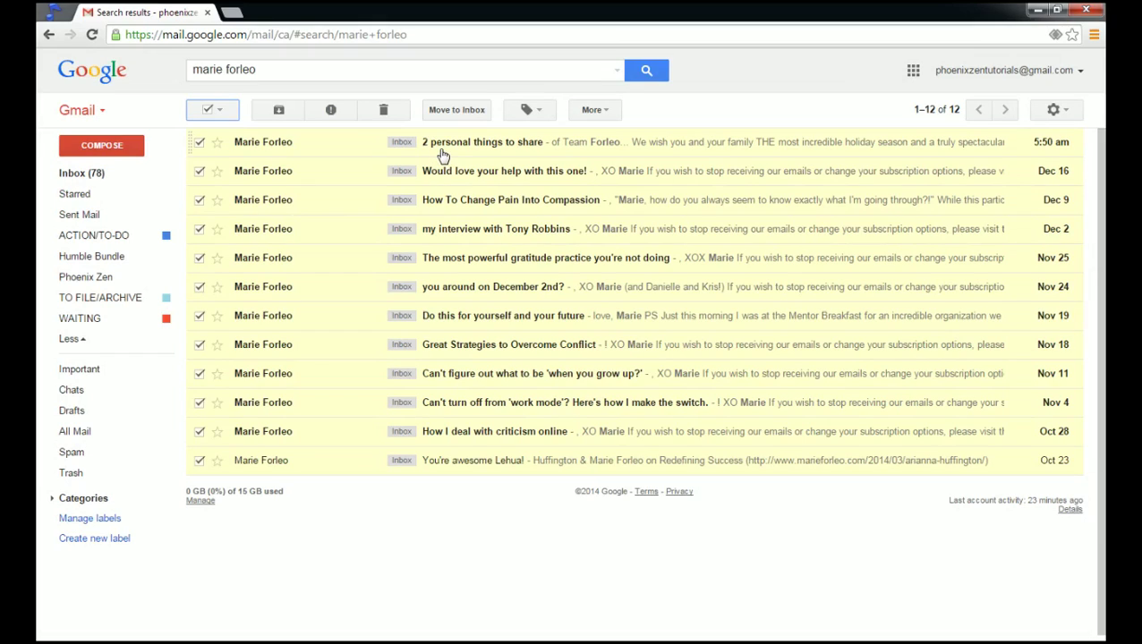
Create a new label named Marie Forleo and apply it to the selected messages.
click(542, 119)
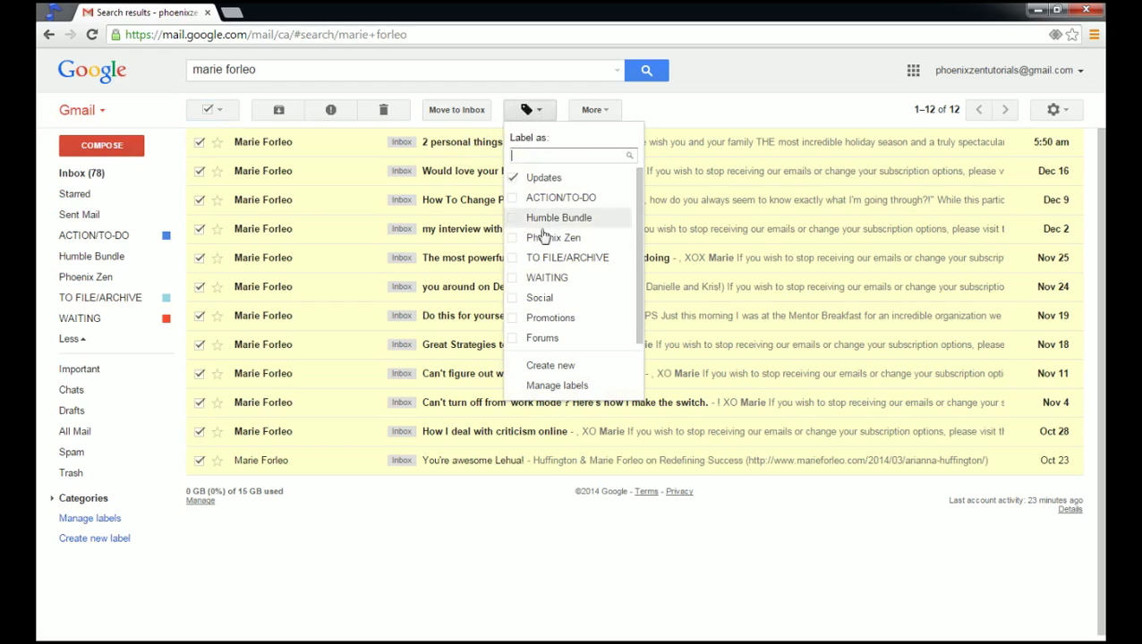
click(557, 367)
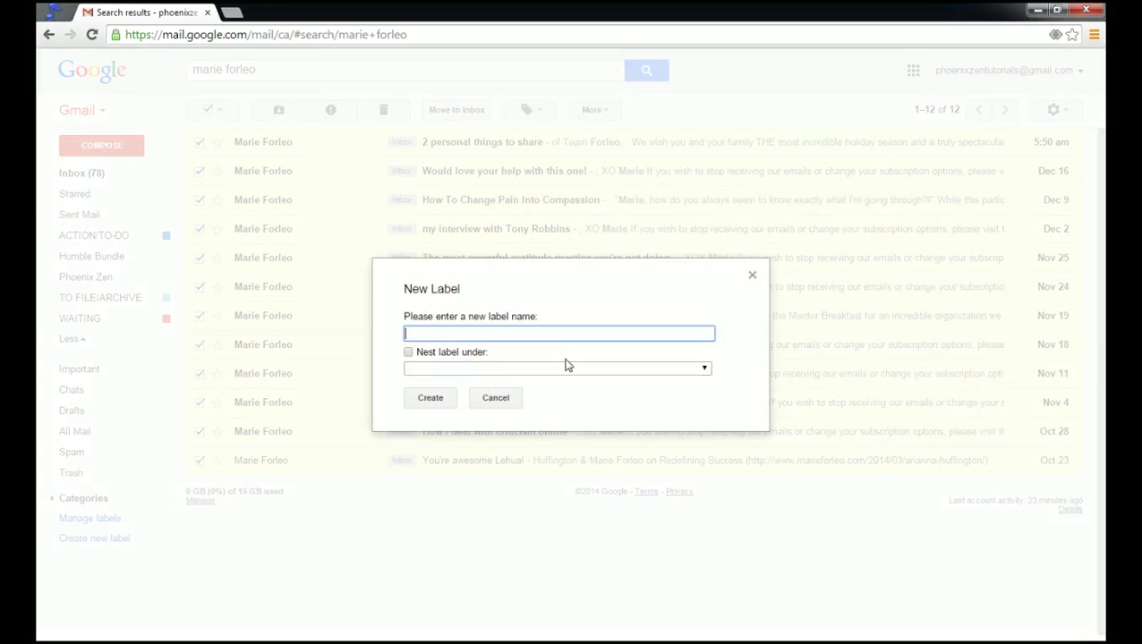
text(Marie Forleo)
click(437, 400)
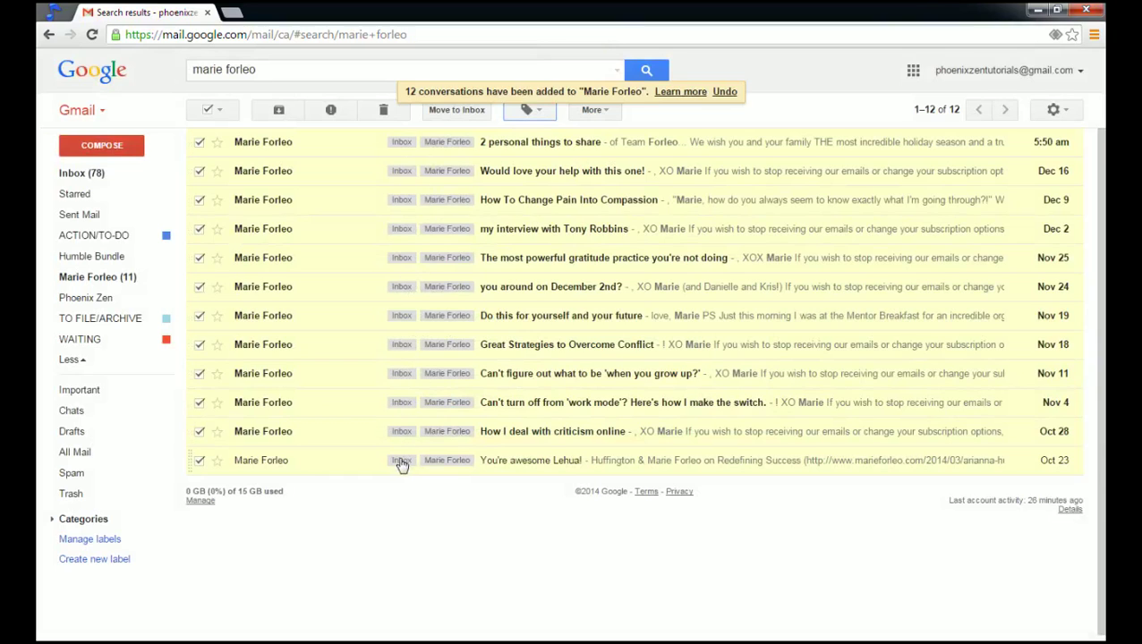
Archive the selected messages out of the inbox and view them under the Marie Forleo label.
click(278, 114)
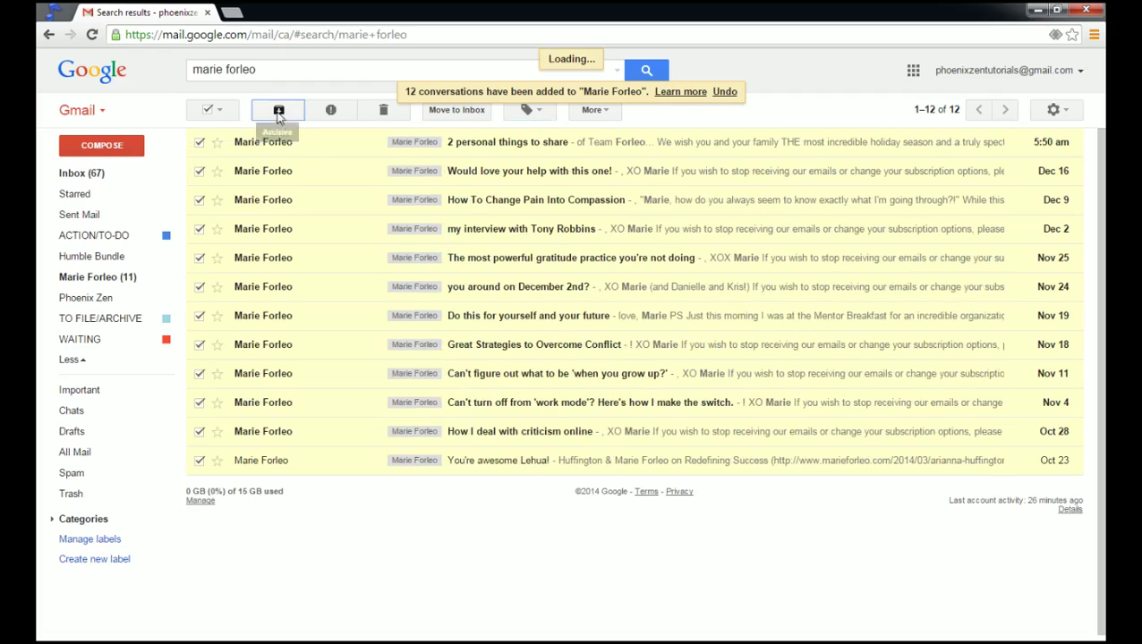
click(96, 175)
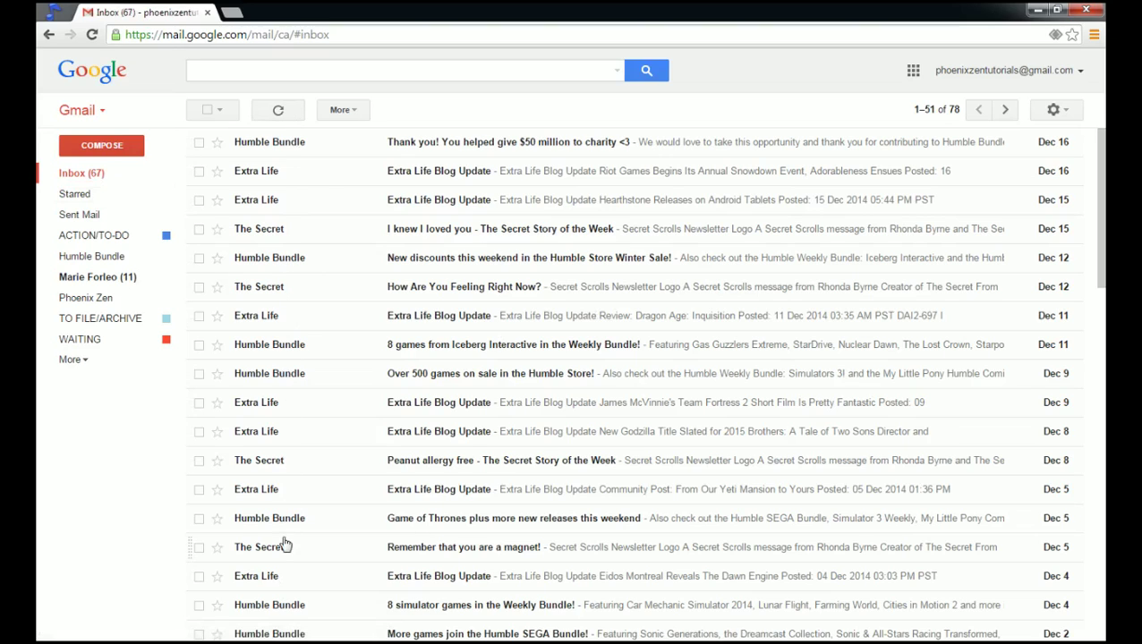
click(127, 279)
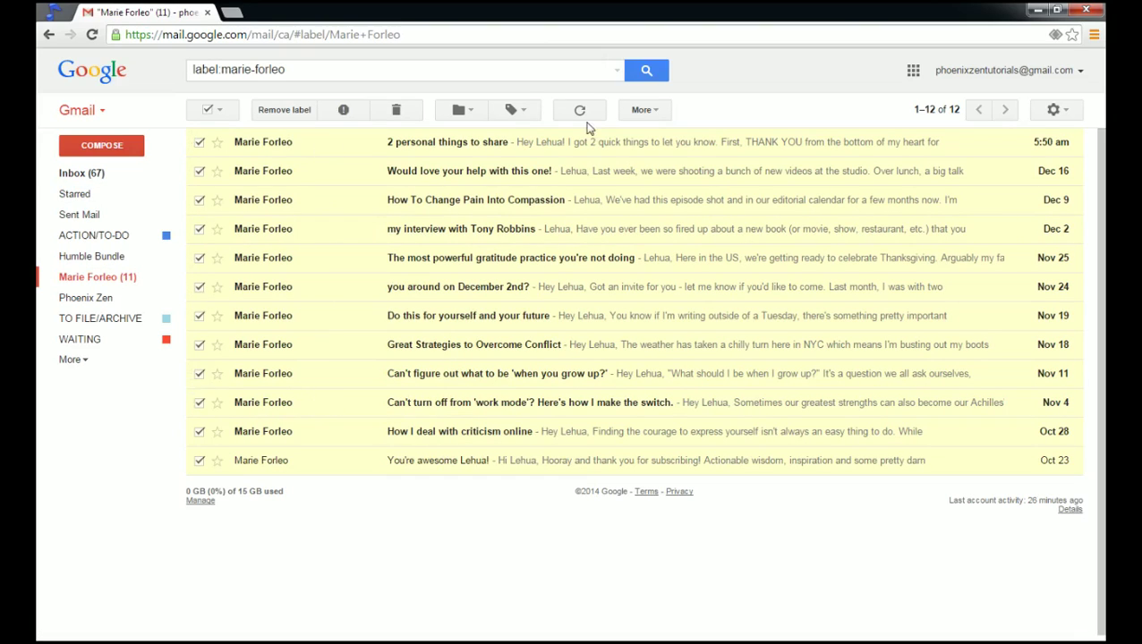
Examine which labels are assigned to the selected Marie Forleo messages, leaving them as they are.
click(516, 111)
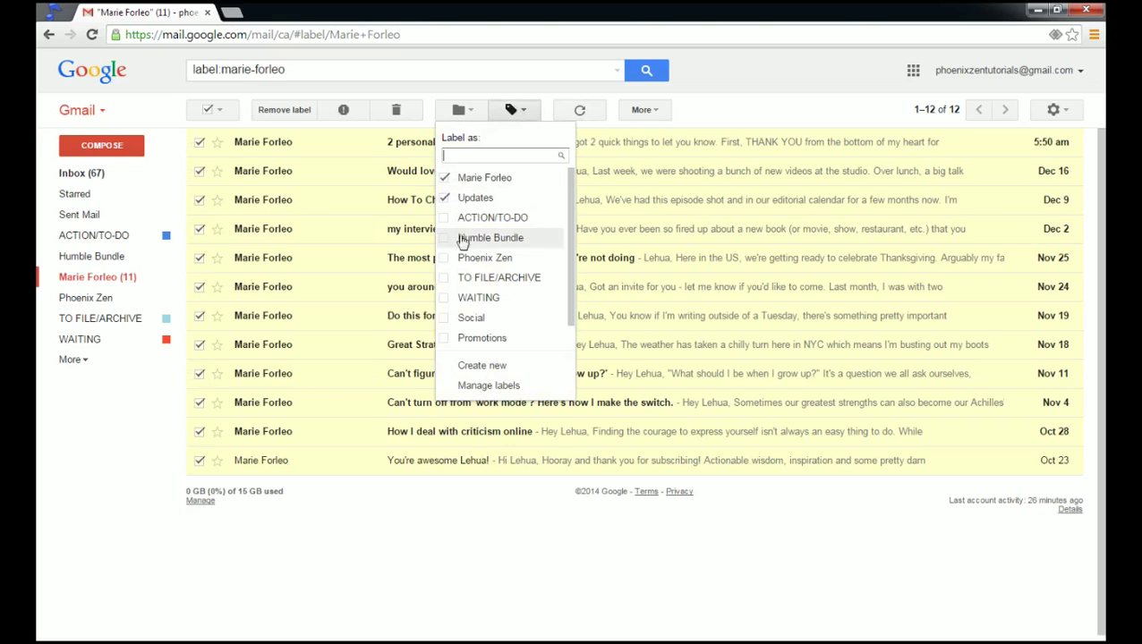
scroll(510, 331, down, 1)
scroll(512, 331, up, 1)
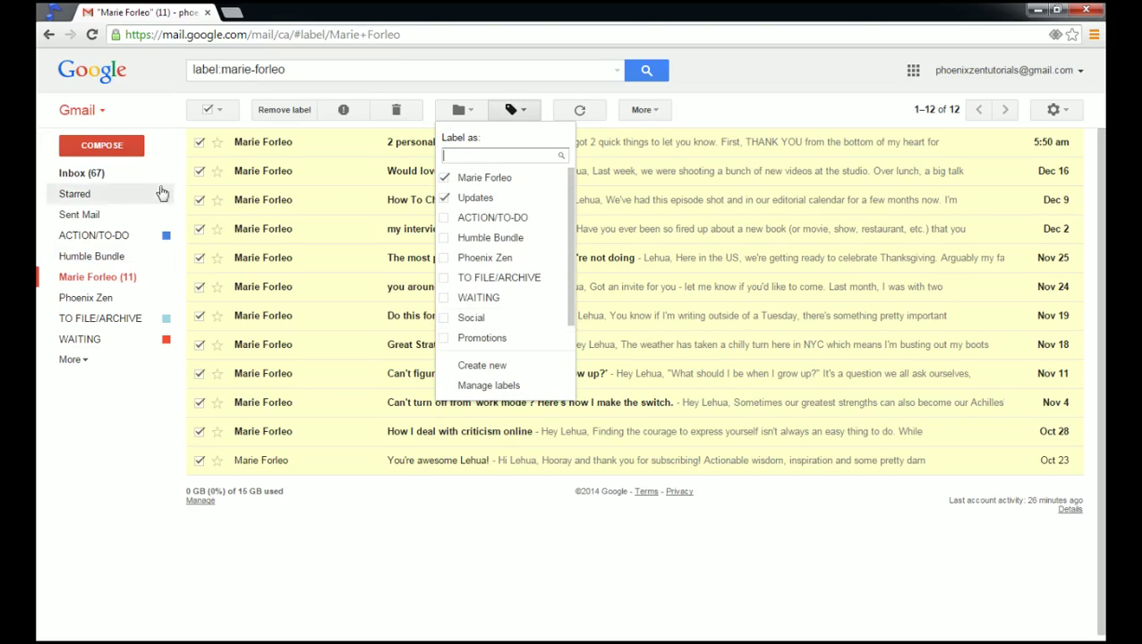
click(454, 574)
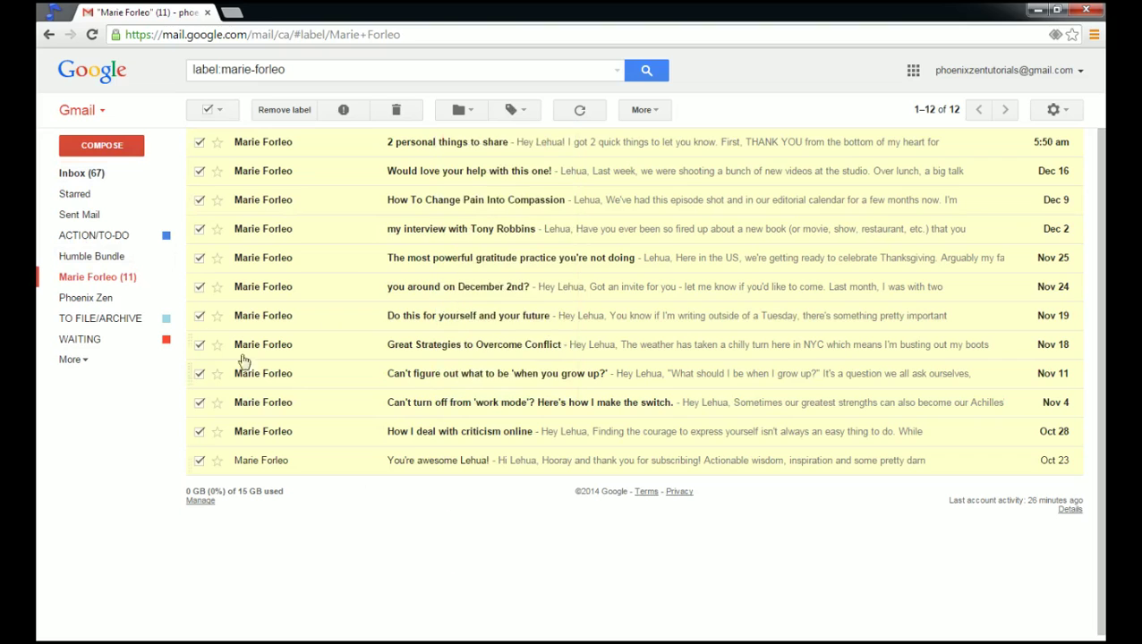
Return to the inbox, search the mail for "humble bundle" and select all the messages found.
click(97, 172)
click(249, 73)
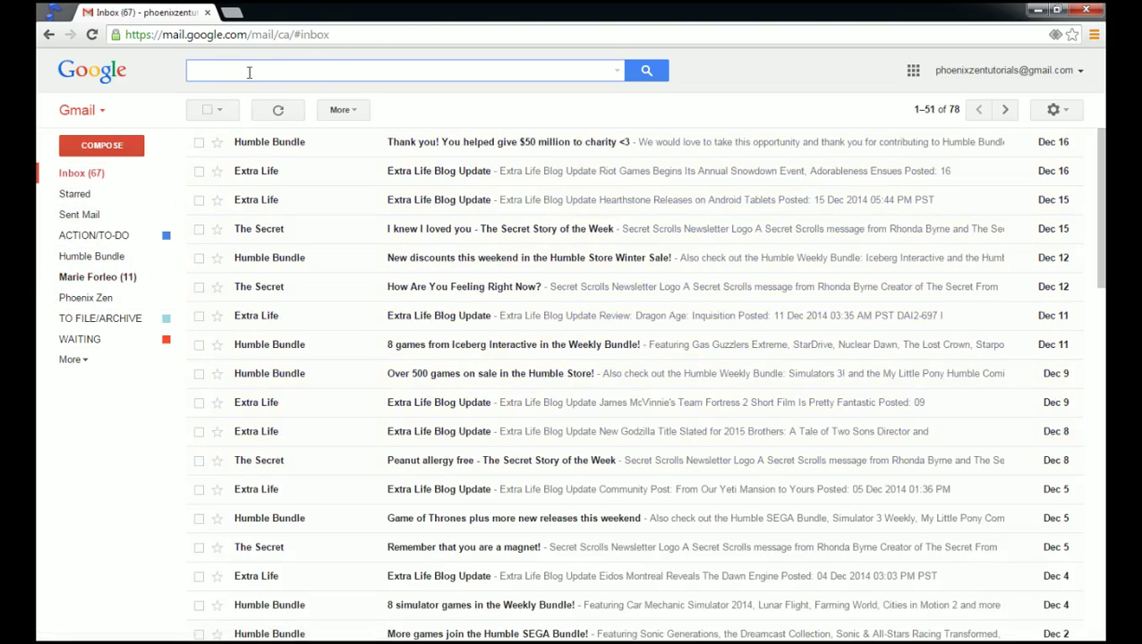
text(hu)
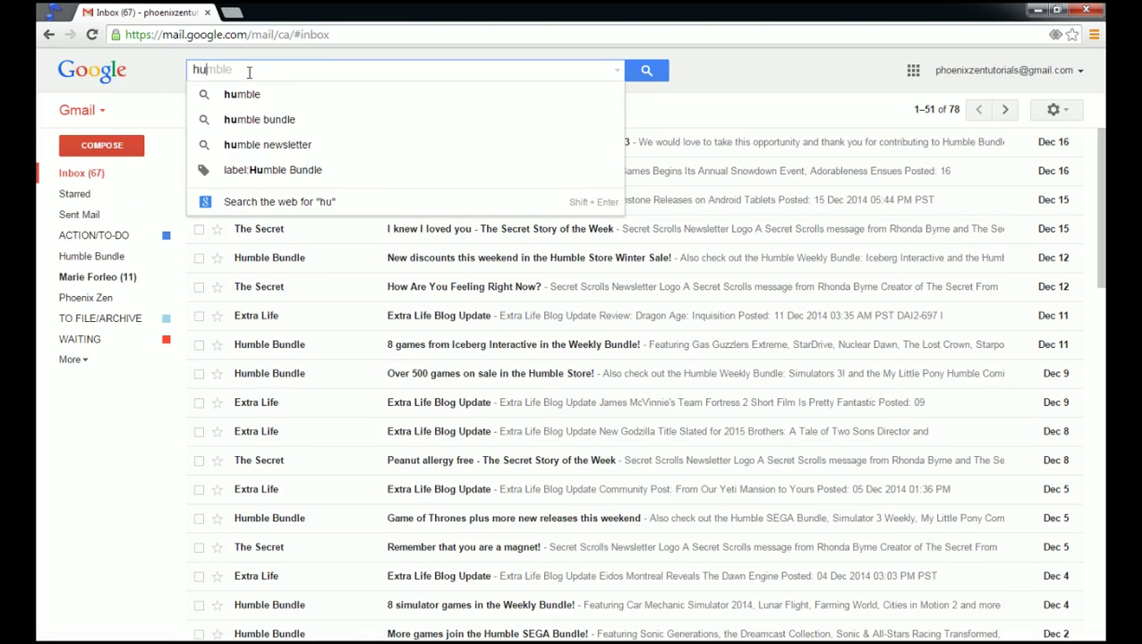
text(mble bundle)
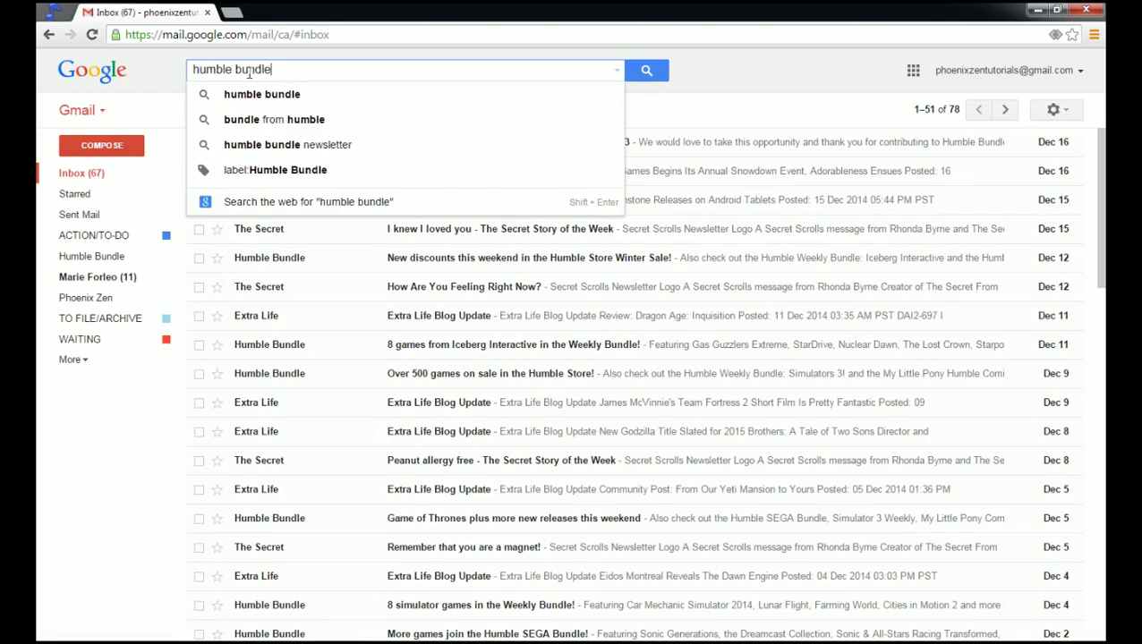
key(Return)
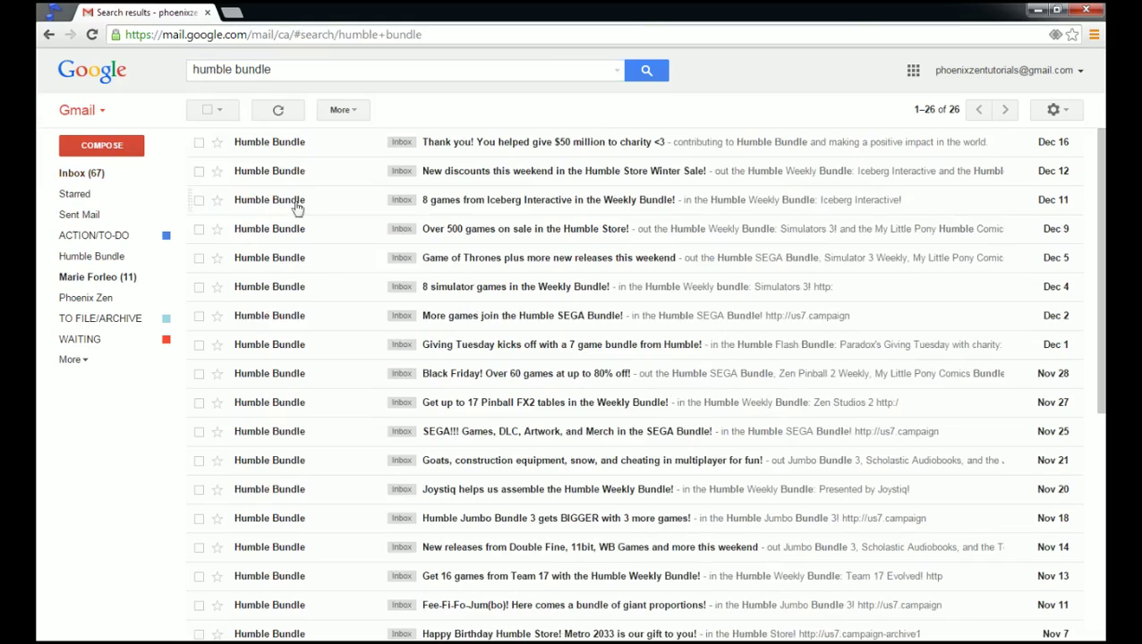
scroll(334, 276, down, 3)
scroll(336, 296, down, 2)
scroll(339, 305, up, 7)
click(207, 110)
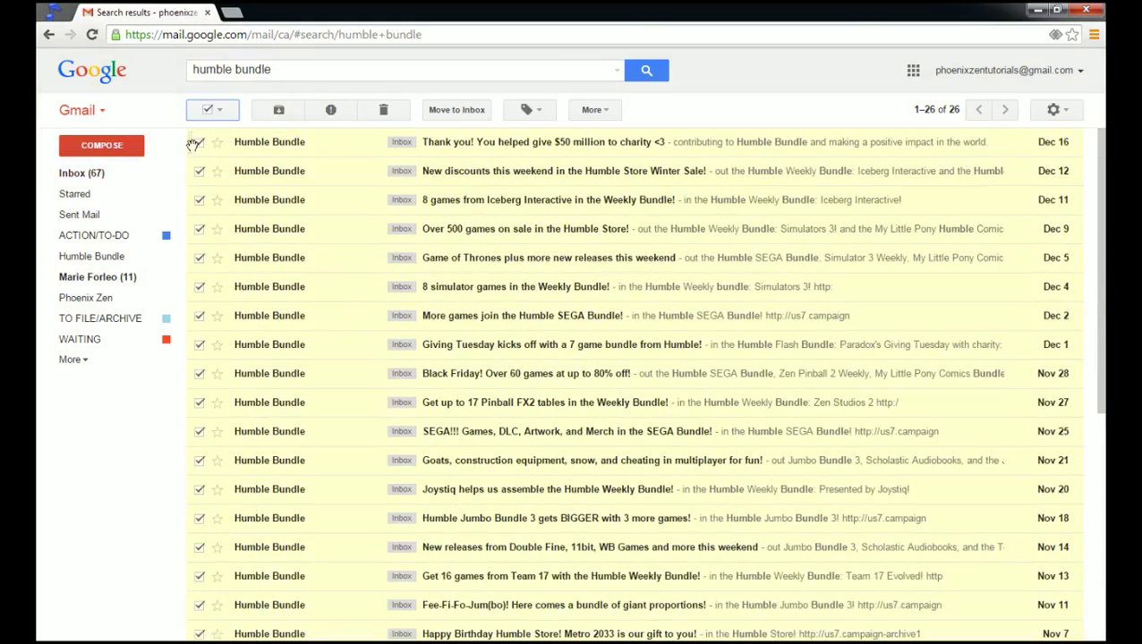
Apply the existing Humble Bundle label to the selected messages and archive them out of the inbox.
click(527, 112)
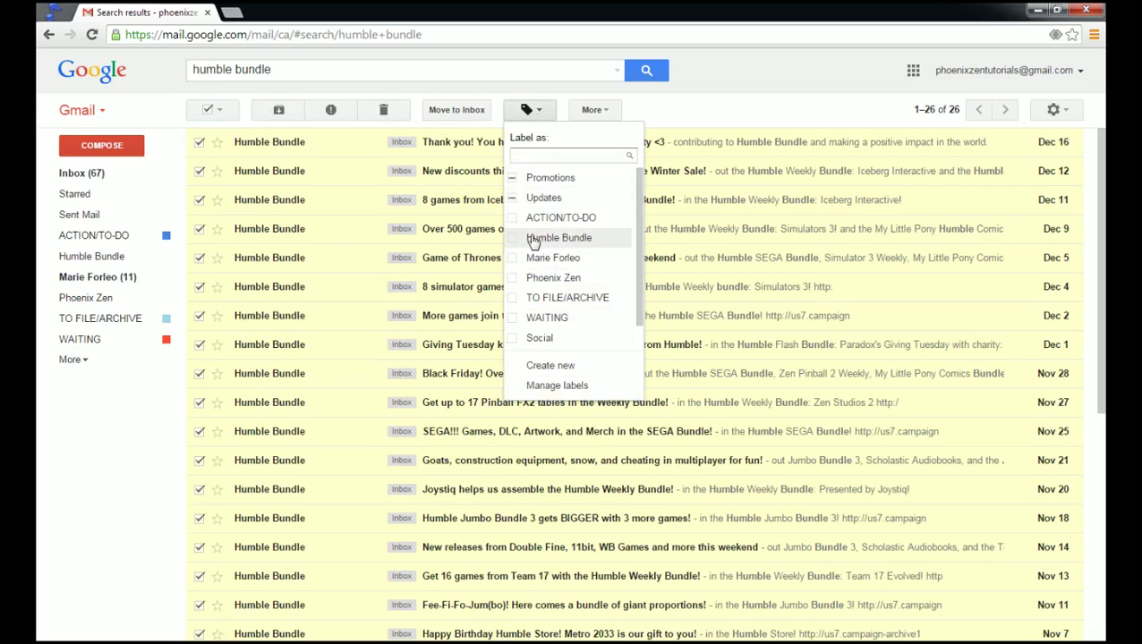
click(517, 242)
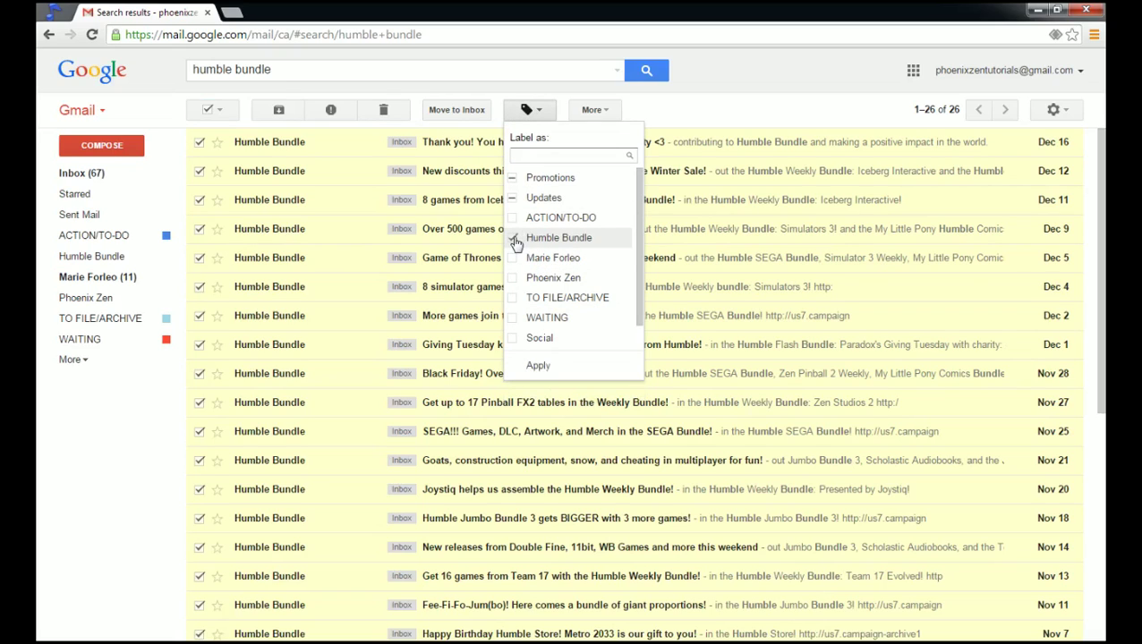
click(535, 366)
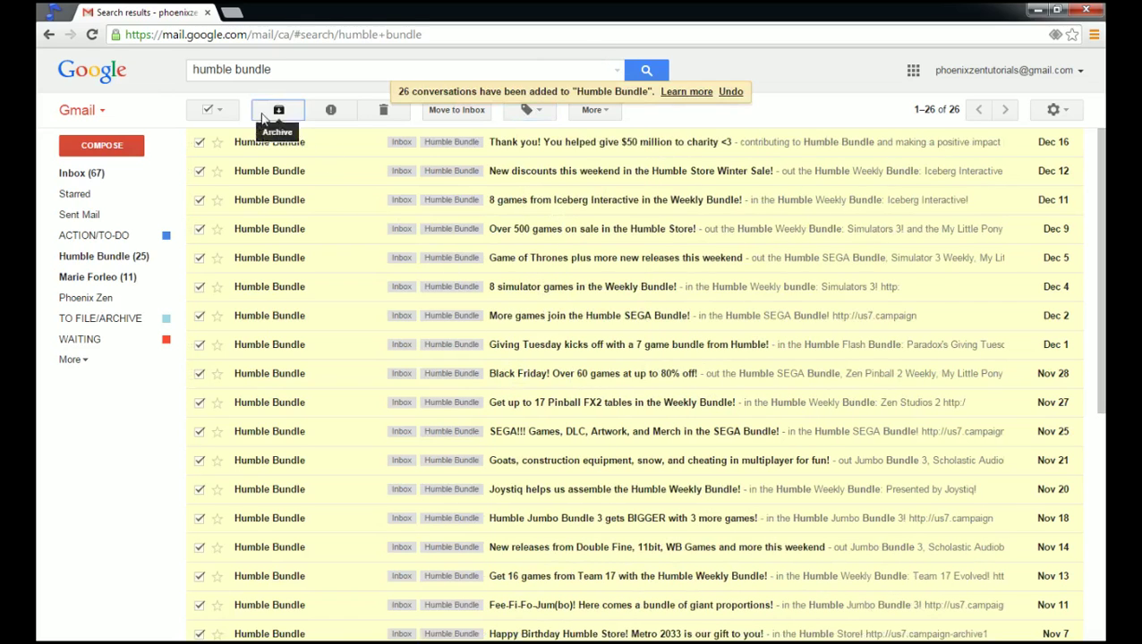
click(262, 119)
Return to the inbox, search the mail for "extra life" and look through the results for messages from other senders.
click(81, 173)
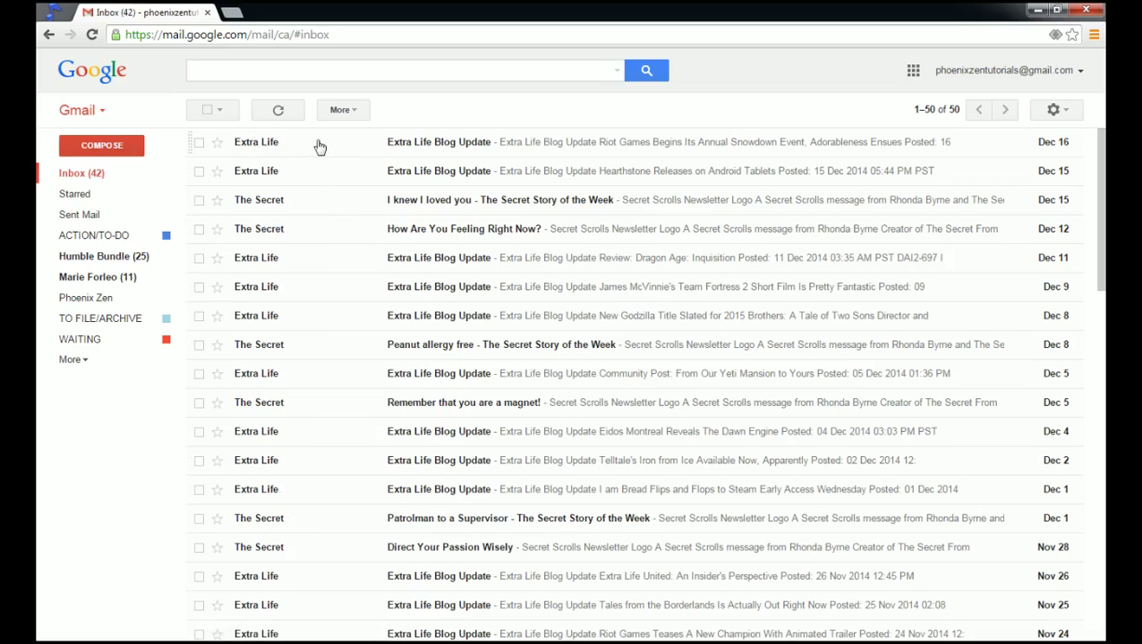
scroll(308, 303, down, 11)
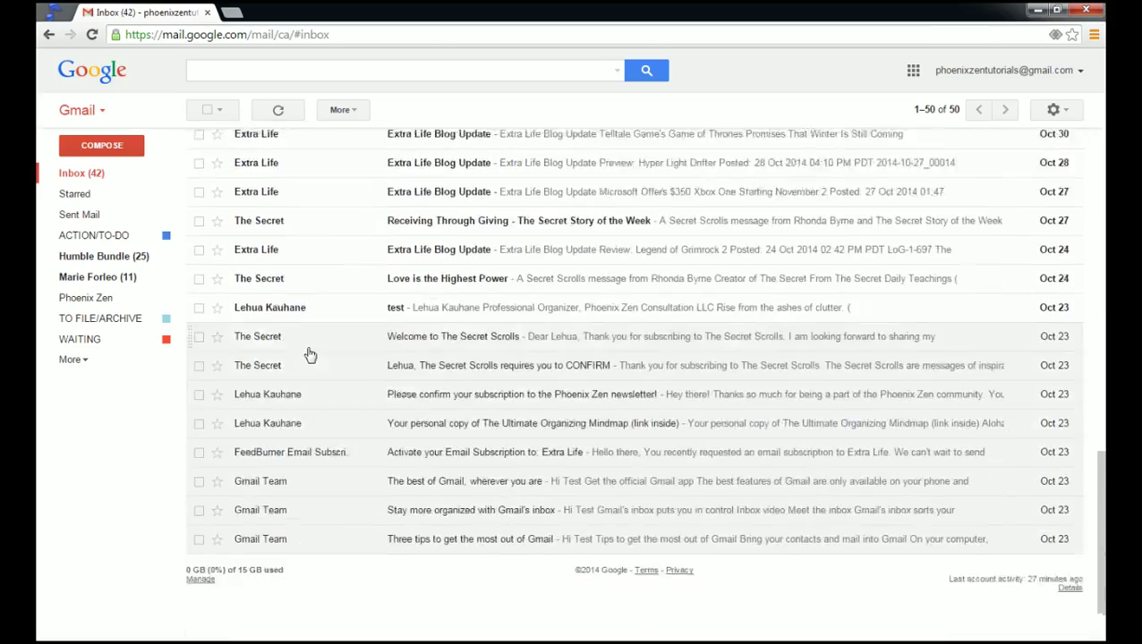
scroll(309, 356, up, 11)
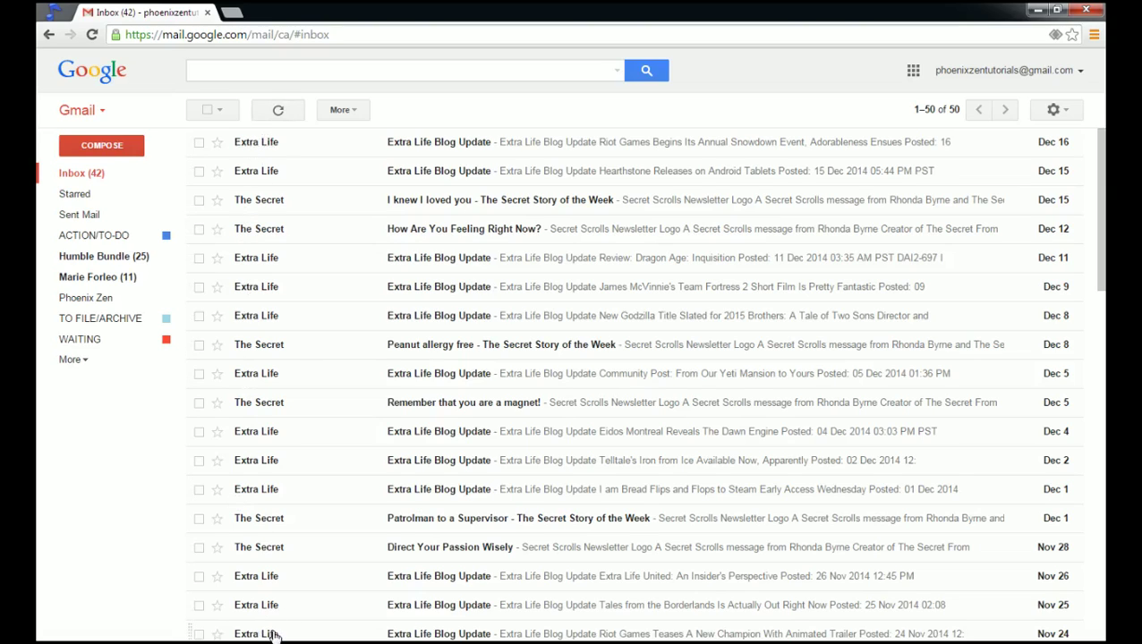
mouse_move(274, 635)
click(216, 72)
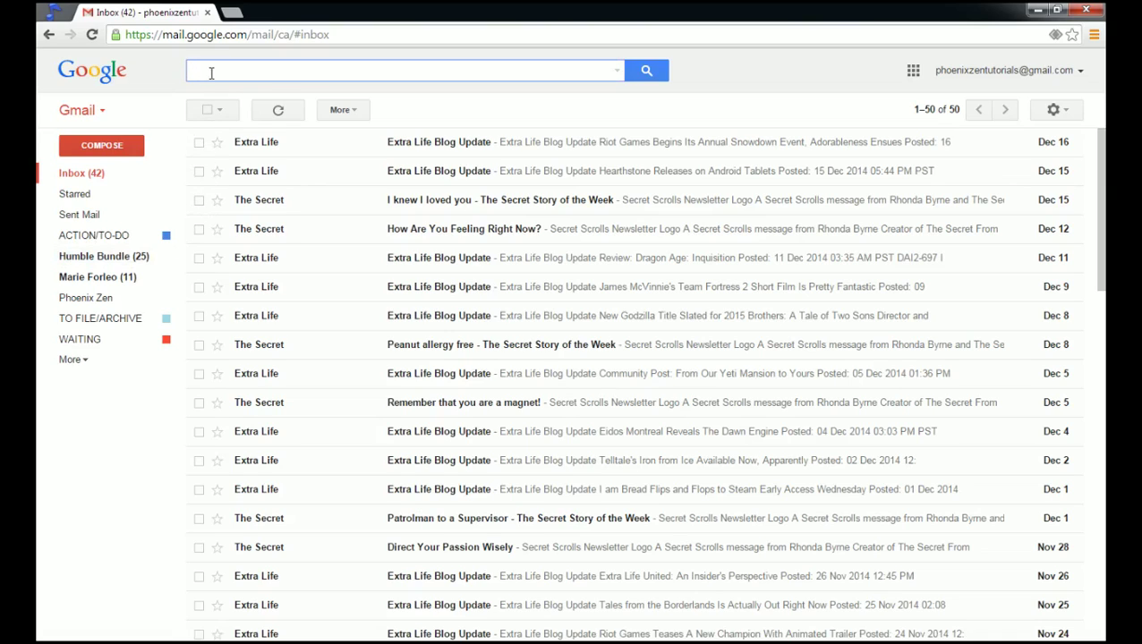
text(extra life)
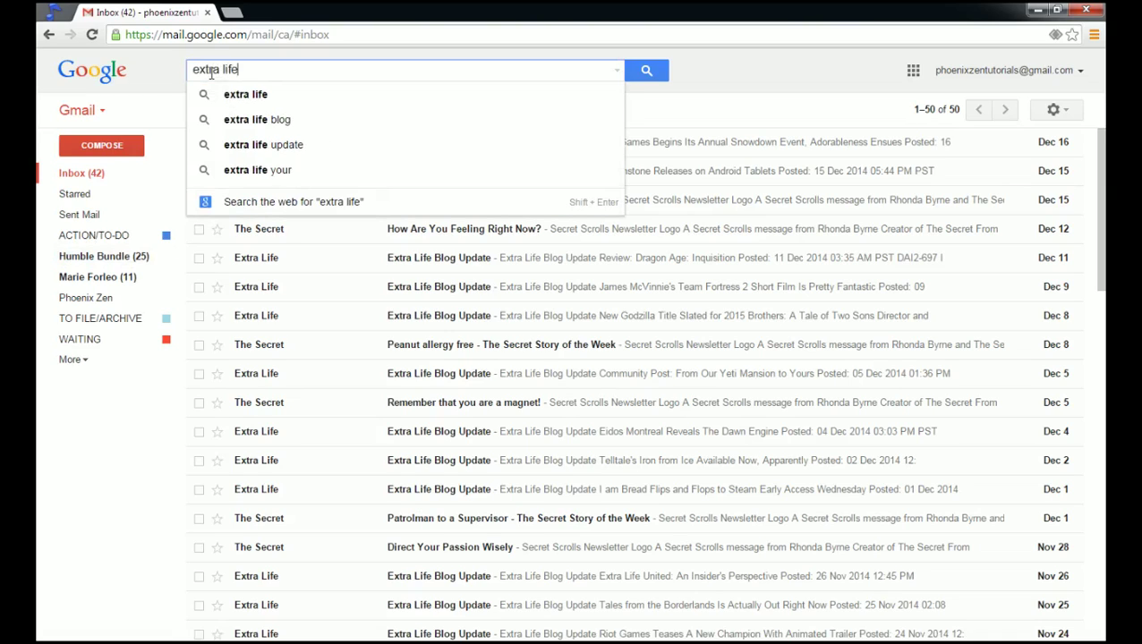
click(241, 96)
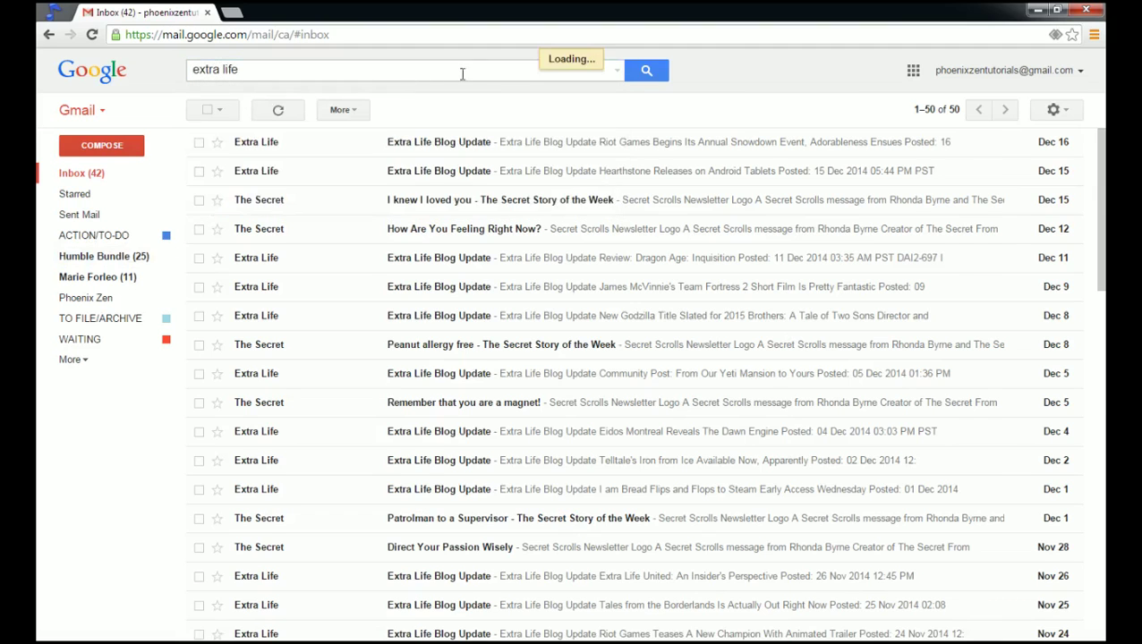
scroll(502, 232, down, 5)
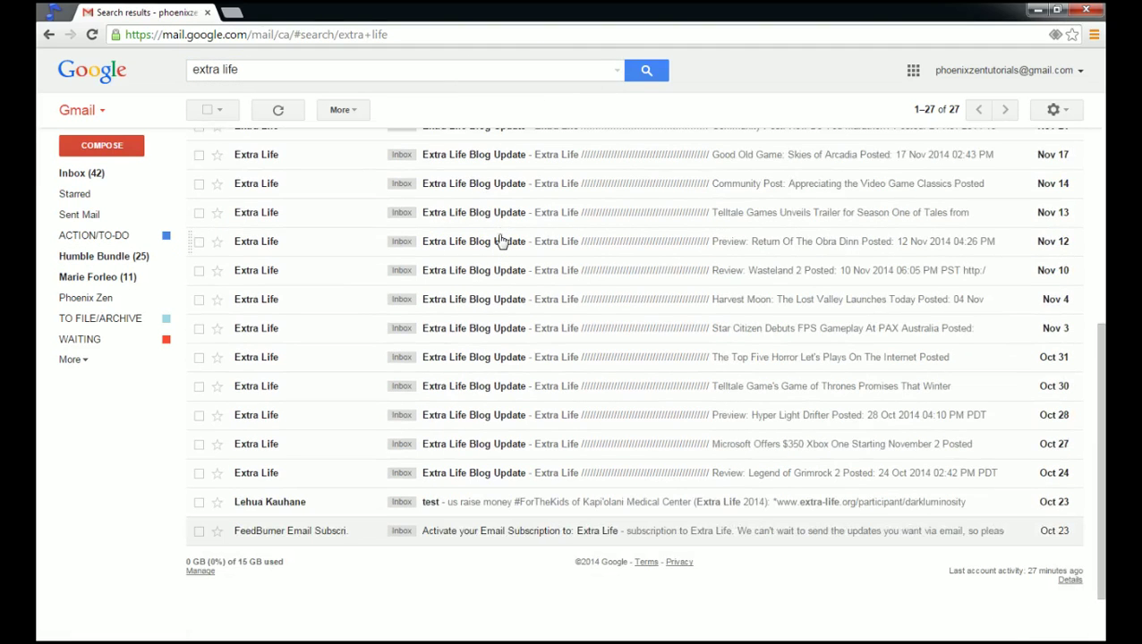
scroll(502, 241, up, 5)
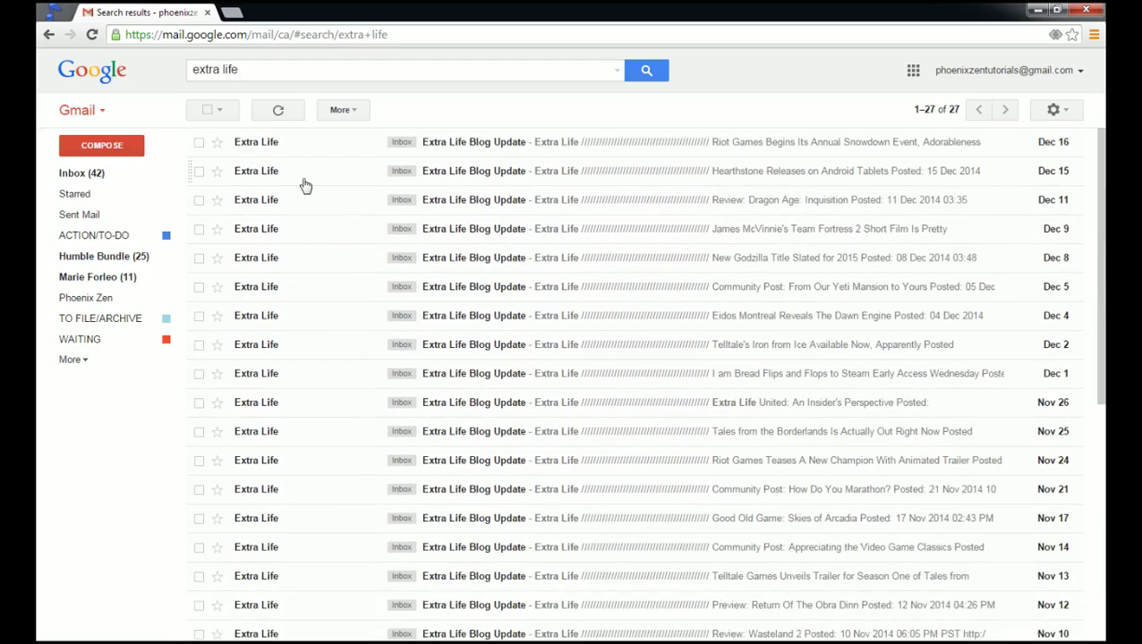
scroll(305, 186, down, 5)
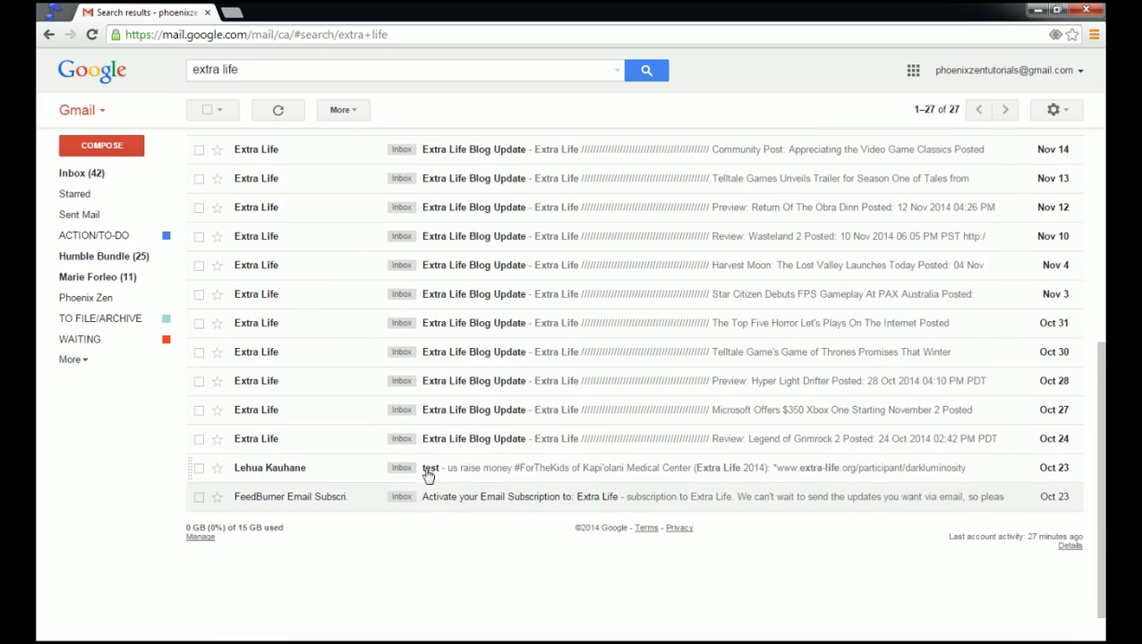
scroll(428, 469, down, 1)
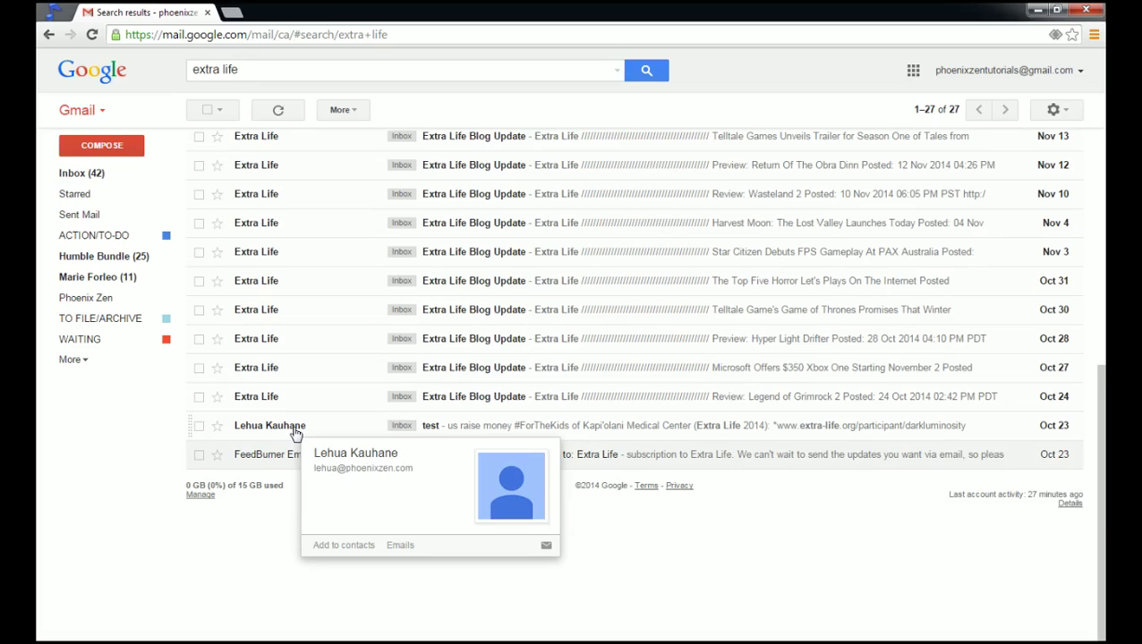
click(616, 71)
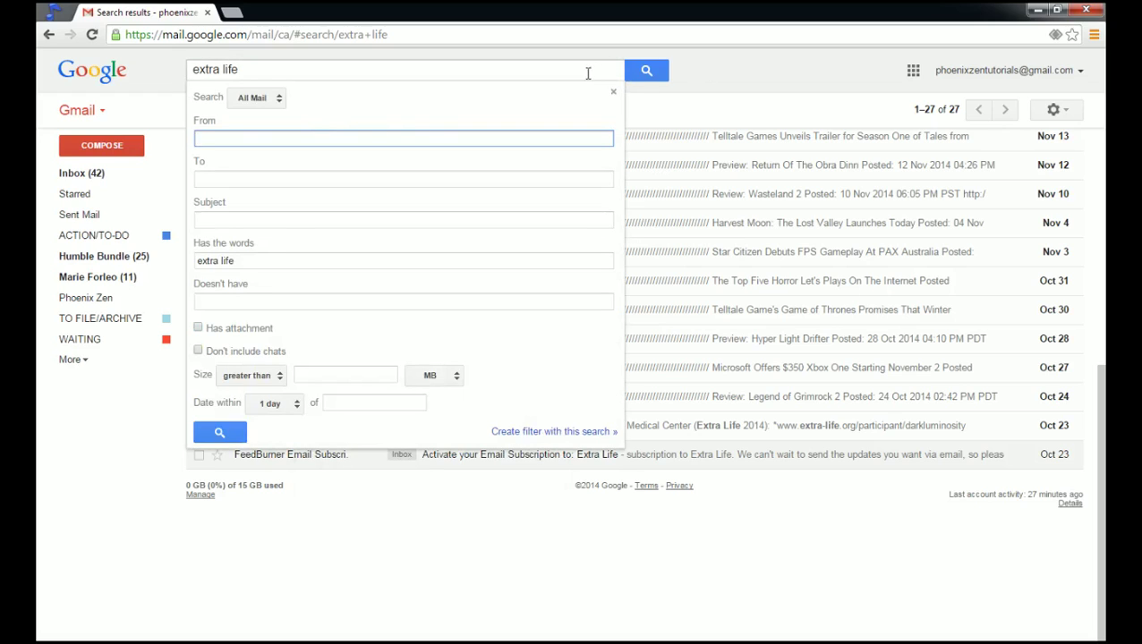
click(588, 73)
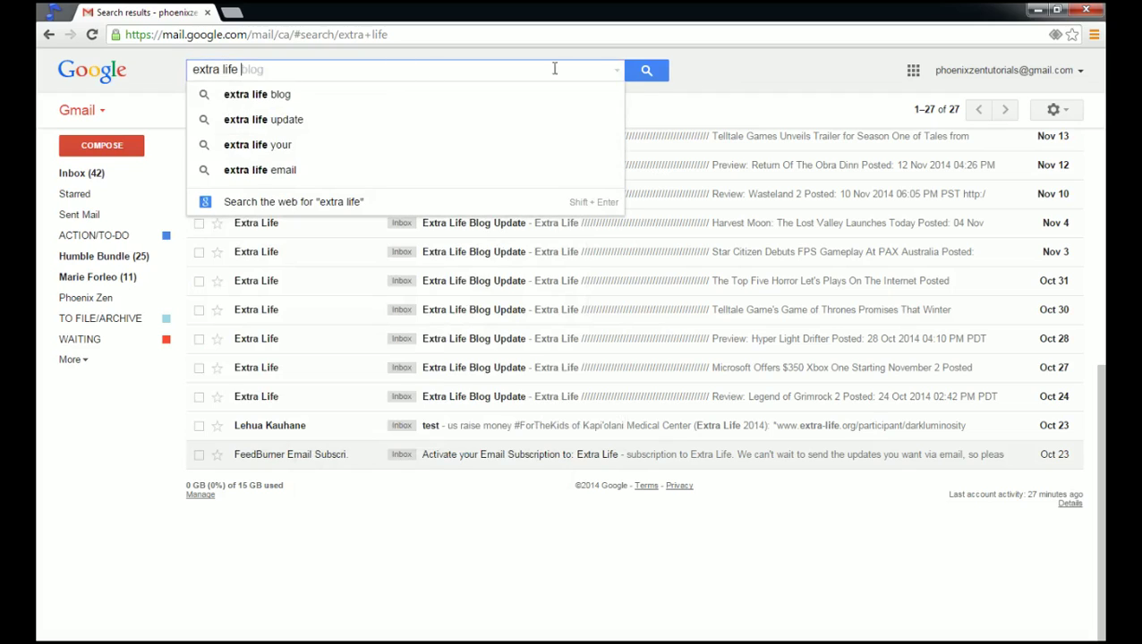
click(619, 74)
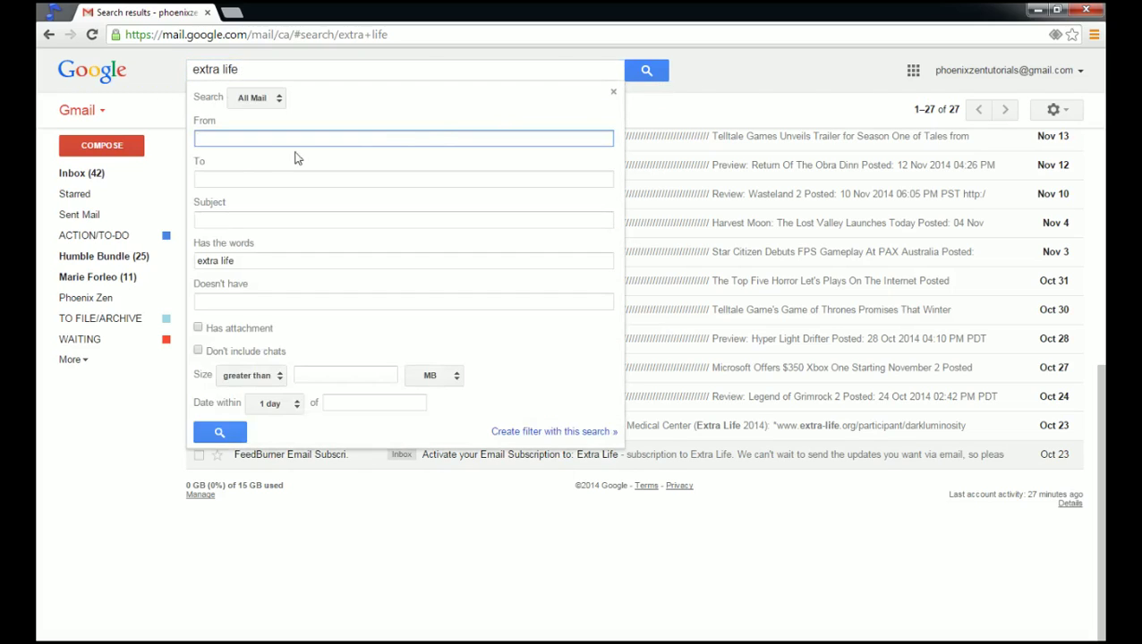
click(702, 80)
scroll(379, 282, up, 5)
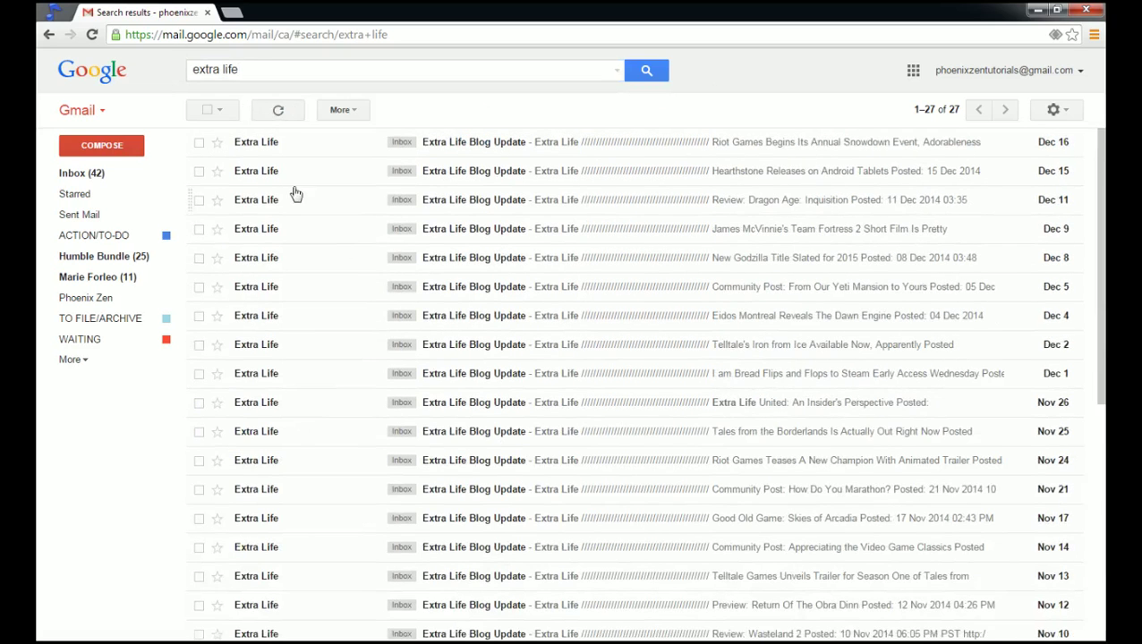
Examine the sender and reply-to details of the newest Extra Life message, and return to the search results.
click(281, 144)
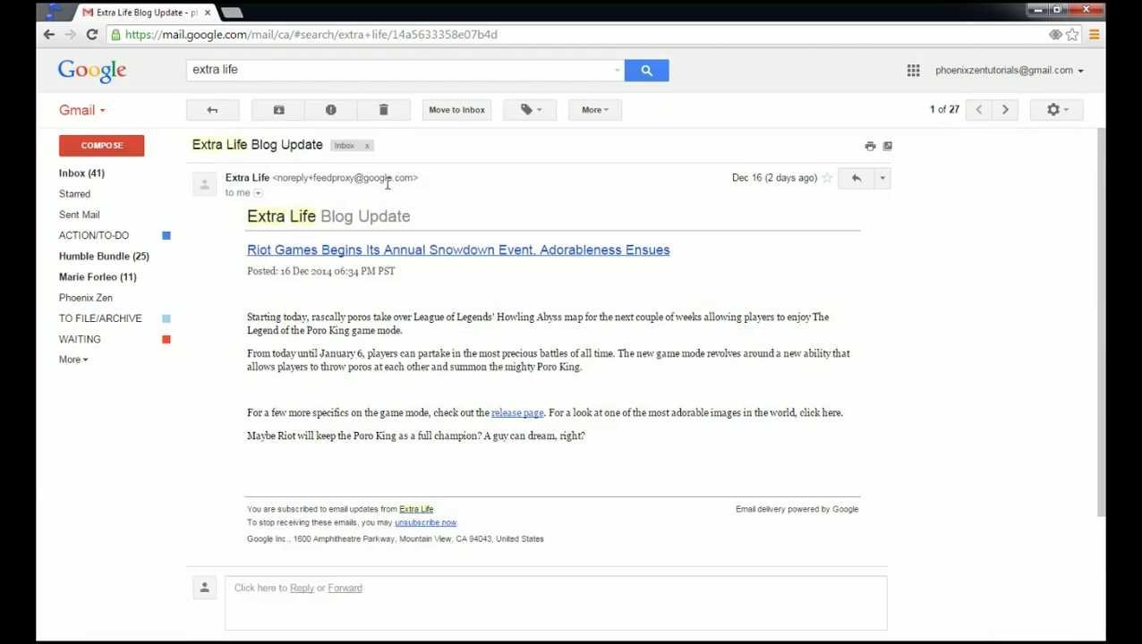
click(259, 193)
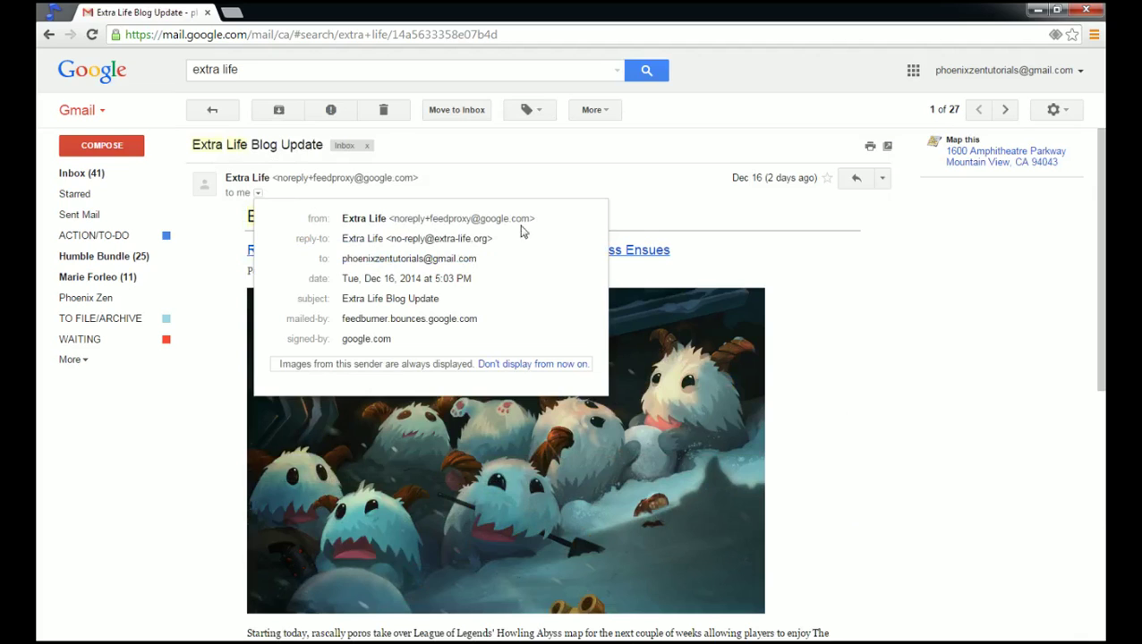
mouse_move(362, 240)
click(541, 185)
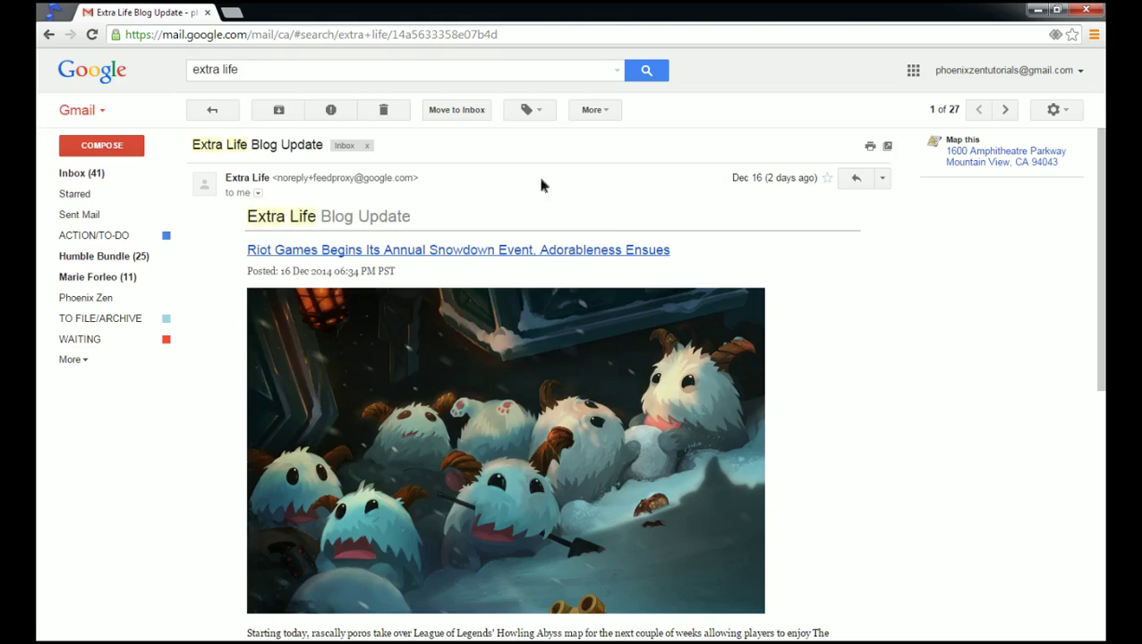
click(213, 110)
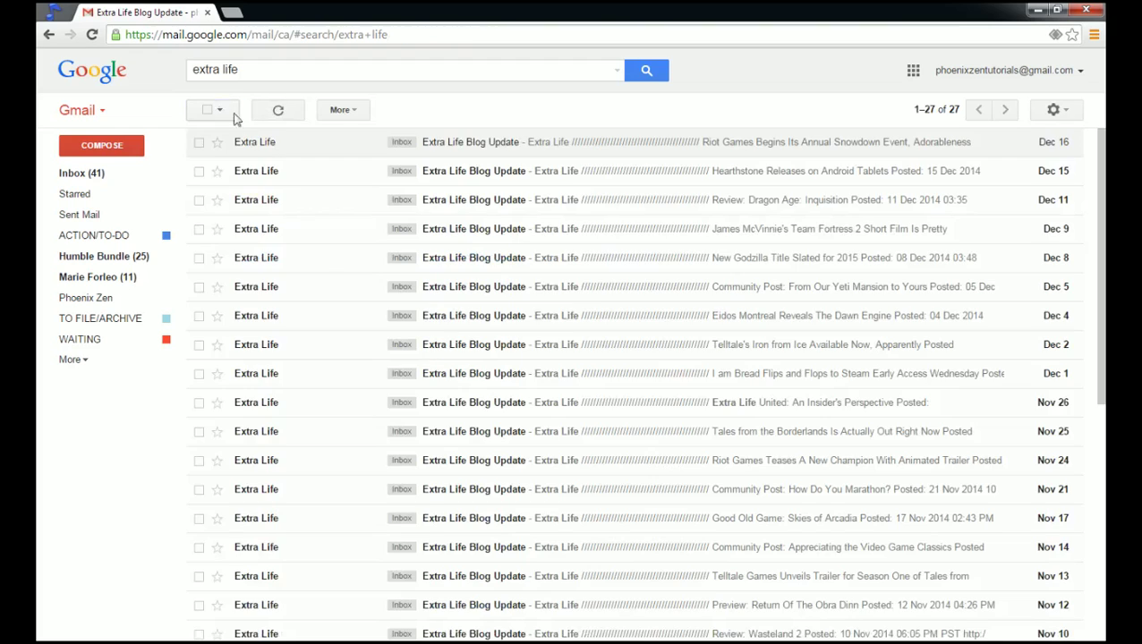
Narrow the "extra life" search to messages with the subject "Extra Life Blog Update" and check the filtered list.
click(615, 71)
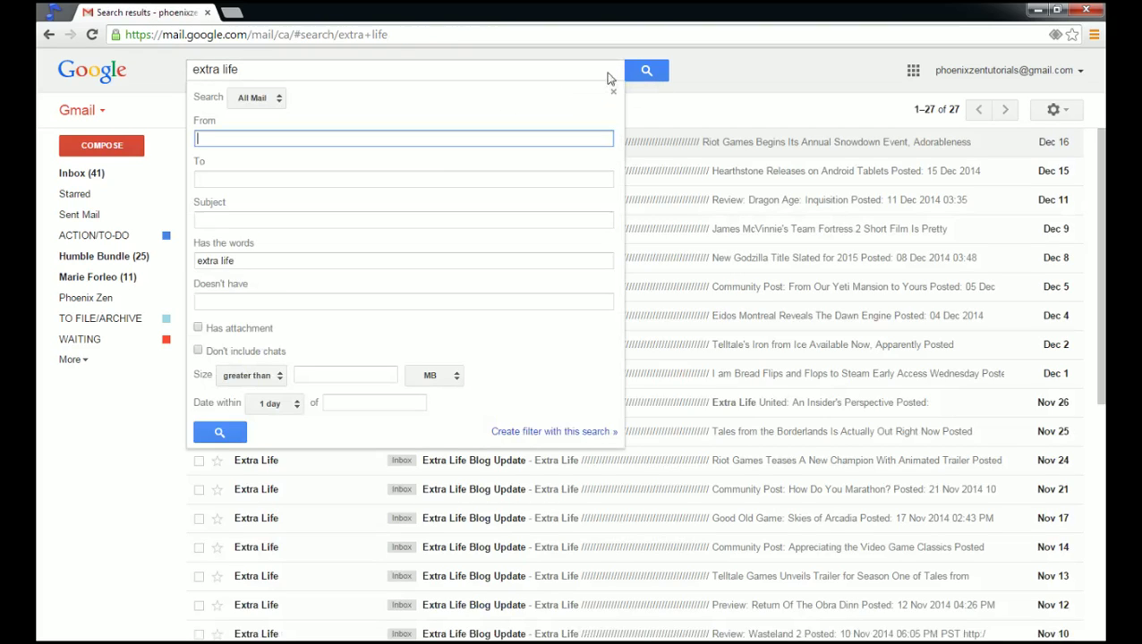
click(225, 219)
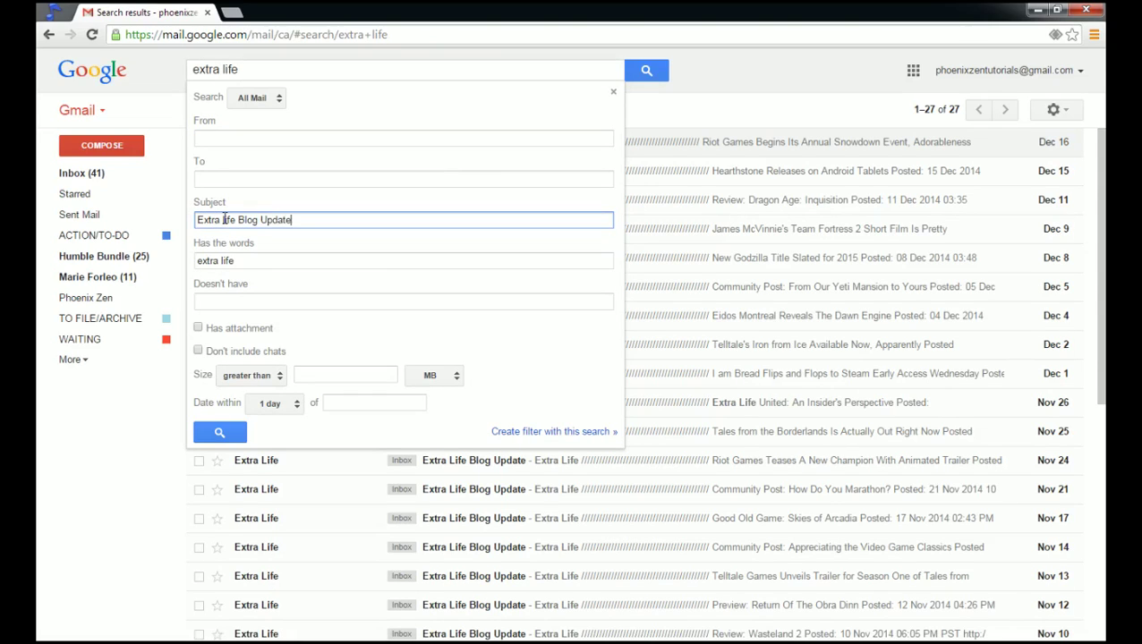
key(BackSpace)
text(L)
click(222, 434)
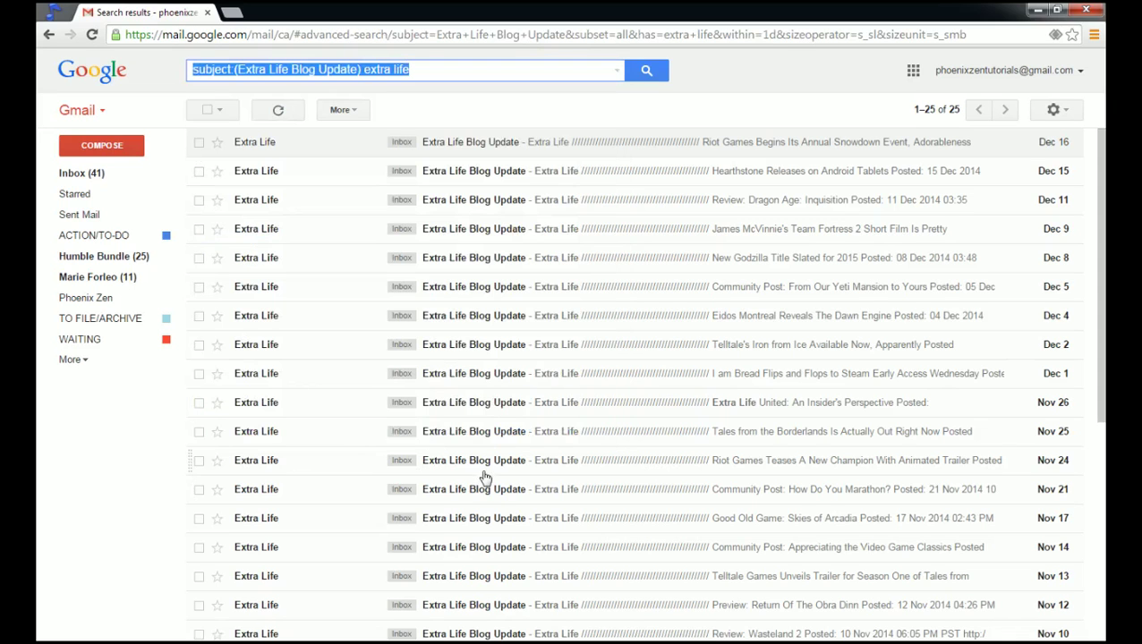
scroll(494, 472, down, 4)
scroll(498, 469, up, 4)
scroll(498, 469, up, 1)
scroll(477, 458, down, 4)
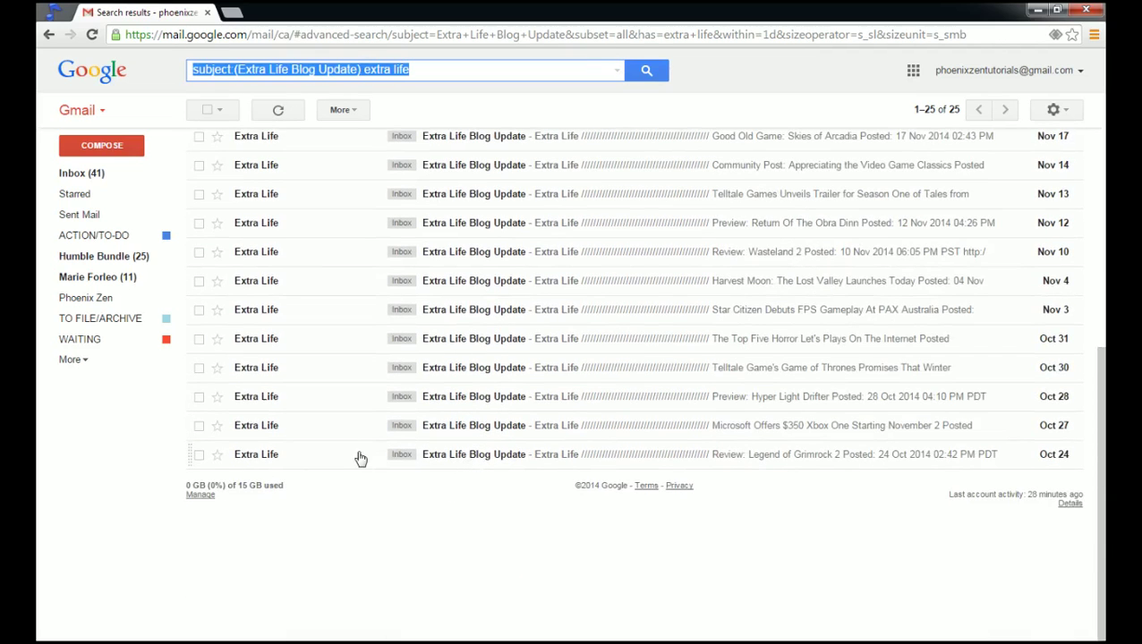
scroll(360, 456, up, 5)
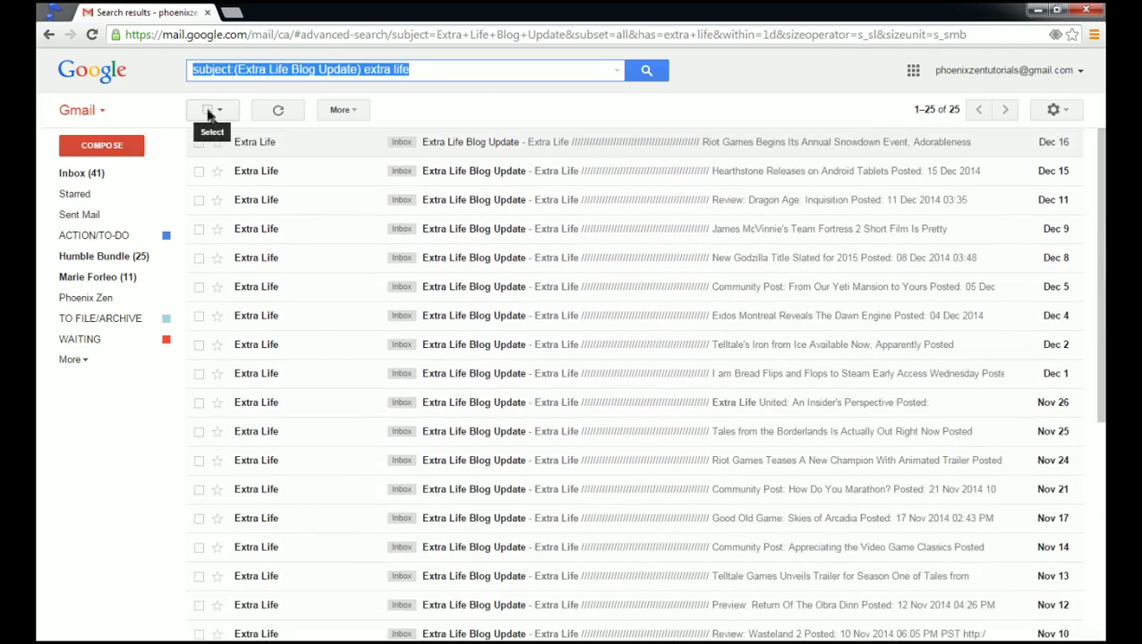
Select all the messages found and apply a new label named Extra Life to them.
click(208, 112)
click(527, 110)
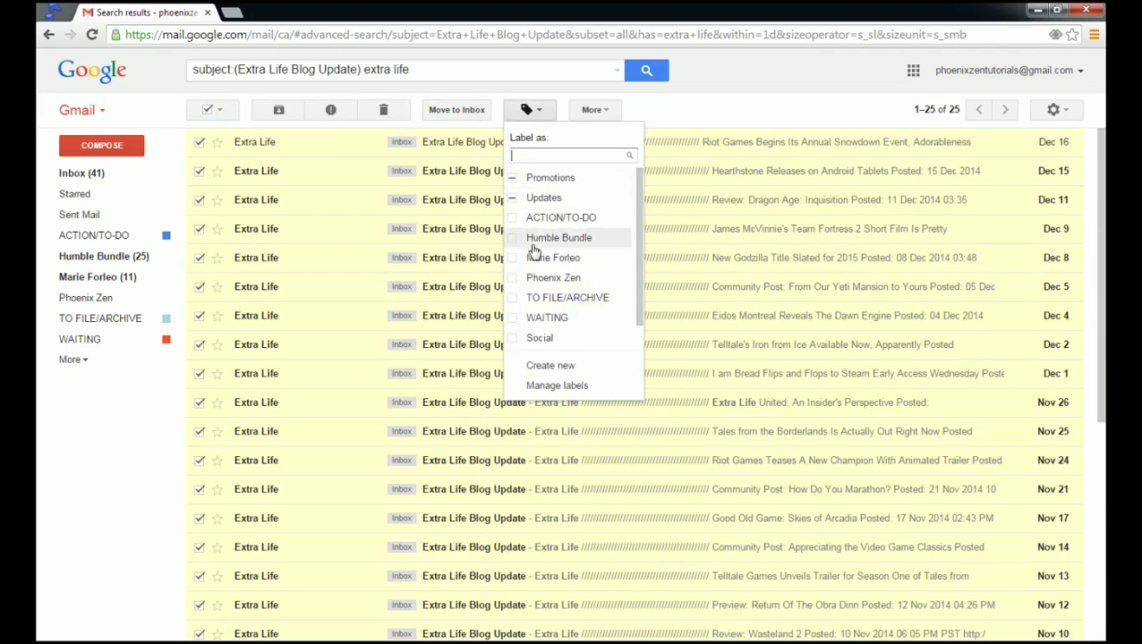
scroll(528, 291, down, 1)
click(541, 365)
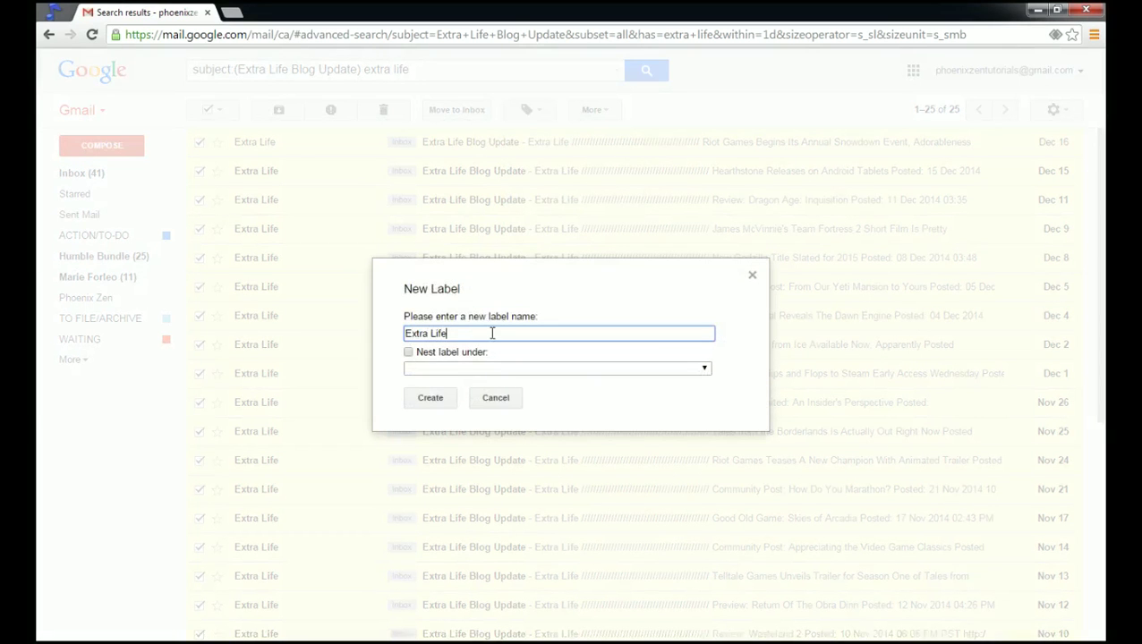
click(431, 399)
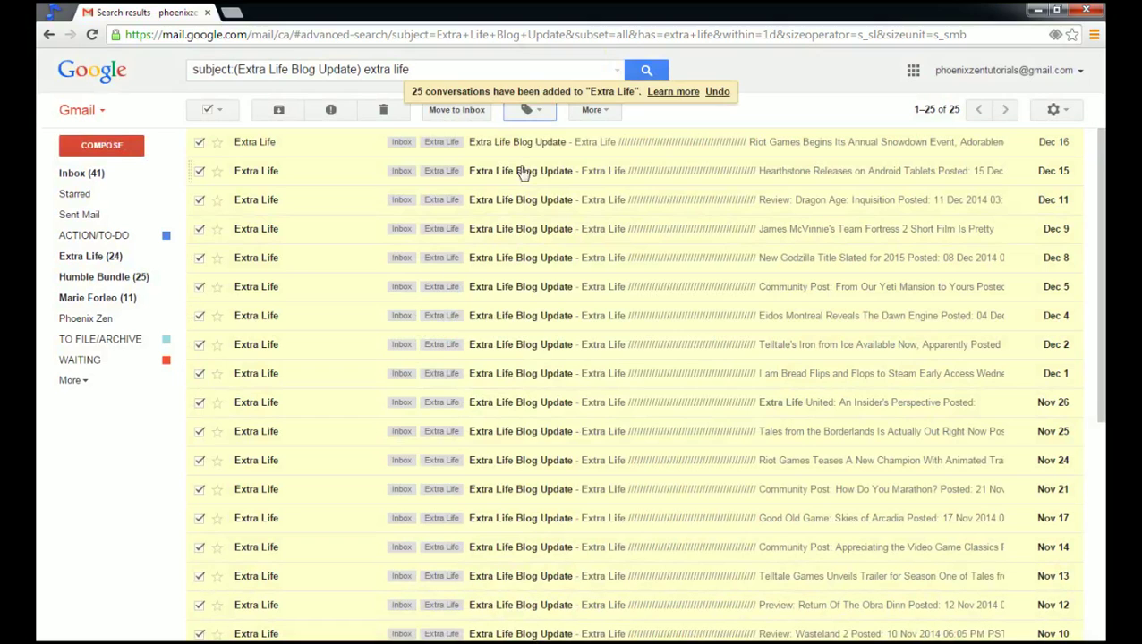
Deselect the two newest Extra Life messages, dated Dec 16 and Dec 15, keeping the others selected.
scroll(541, 280, down, 4)
scroll(538, 275, up, 4)
click(199, 142)
click(199, 171)
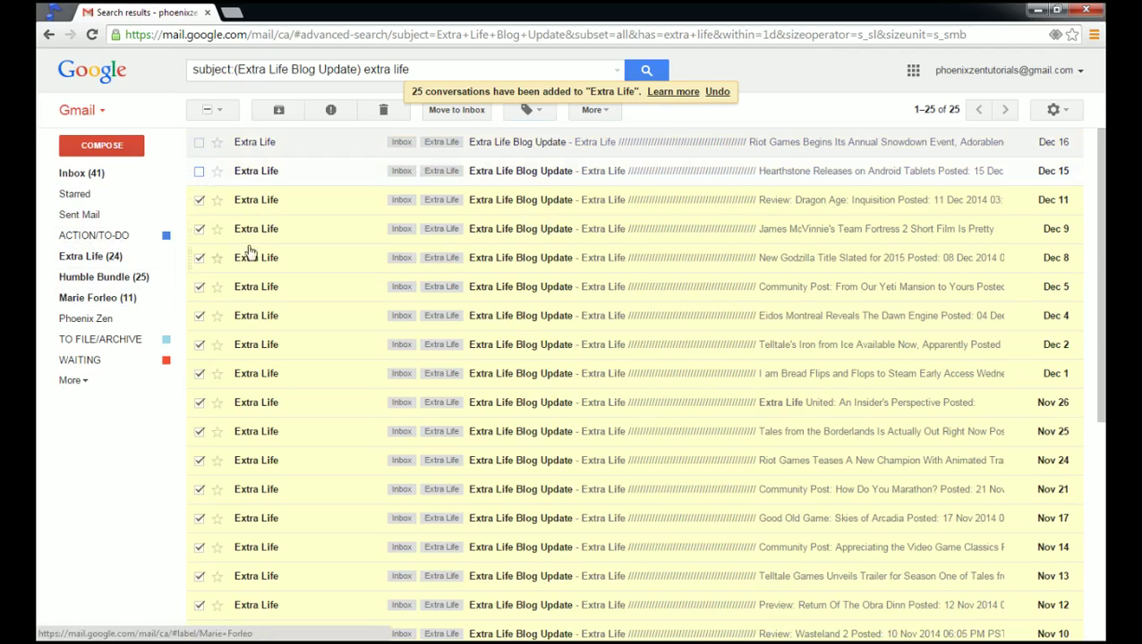
Archive the selected older Extra Life messages and clear the selection.
click(278, 110)
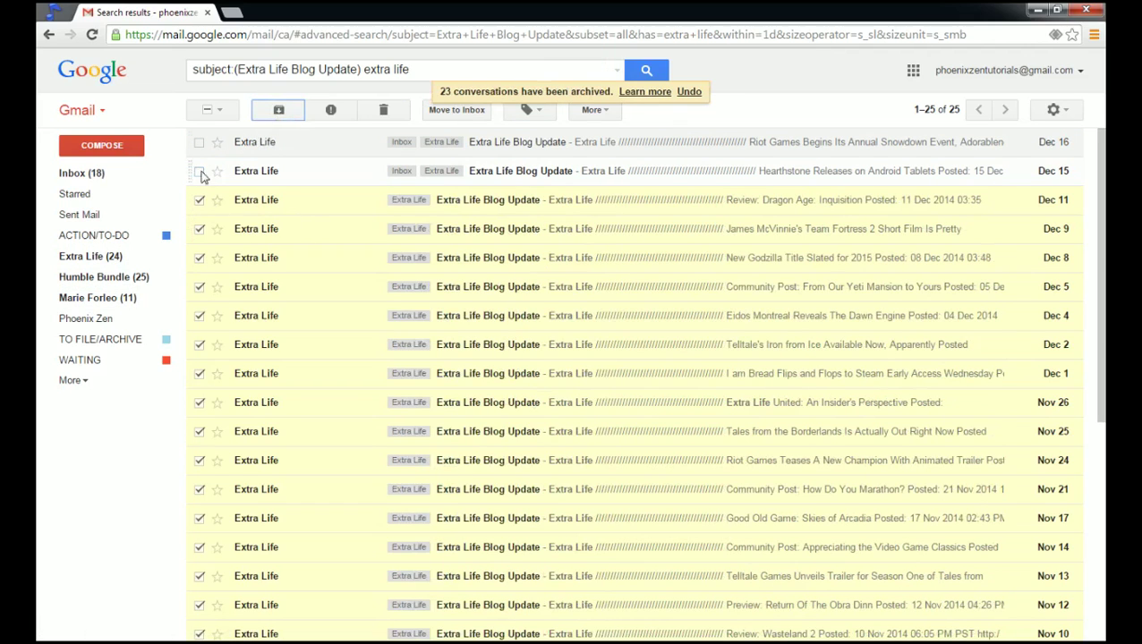
click(207, 109)
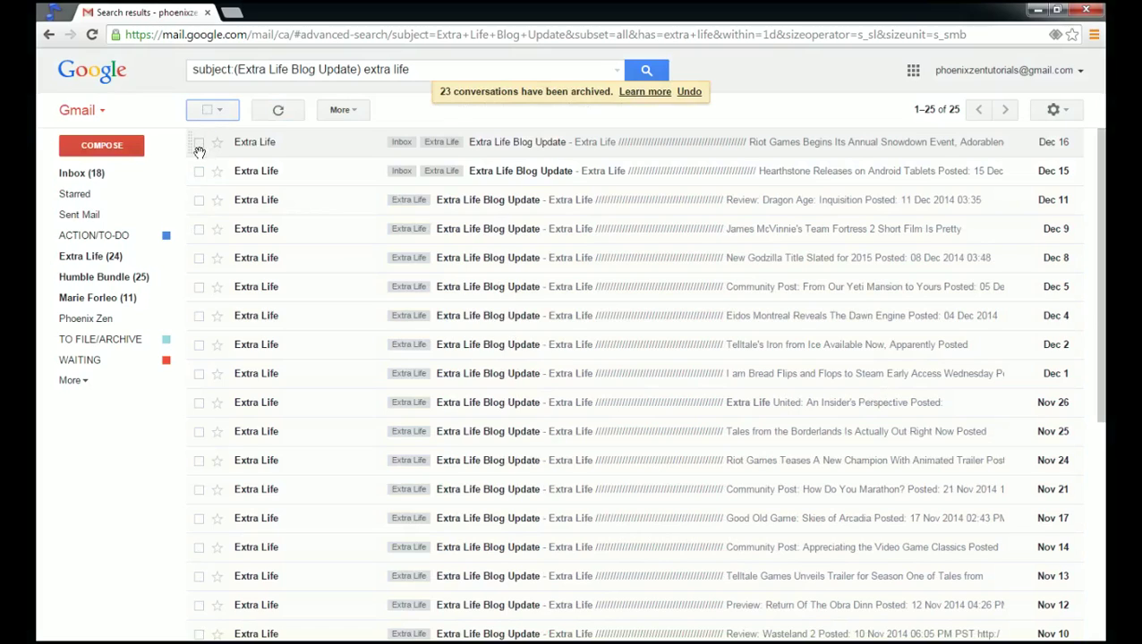
Label the Extra Life messages dated Dec 16 and Dec 15 as ACTION/TO-DO and archive them.
click(200, 143)
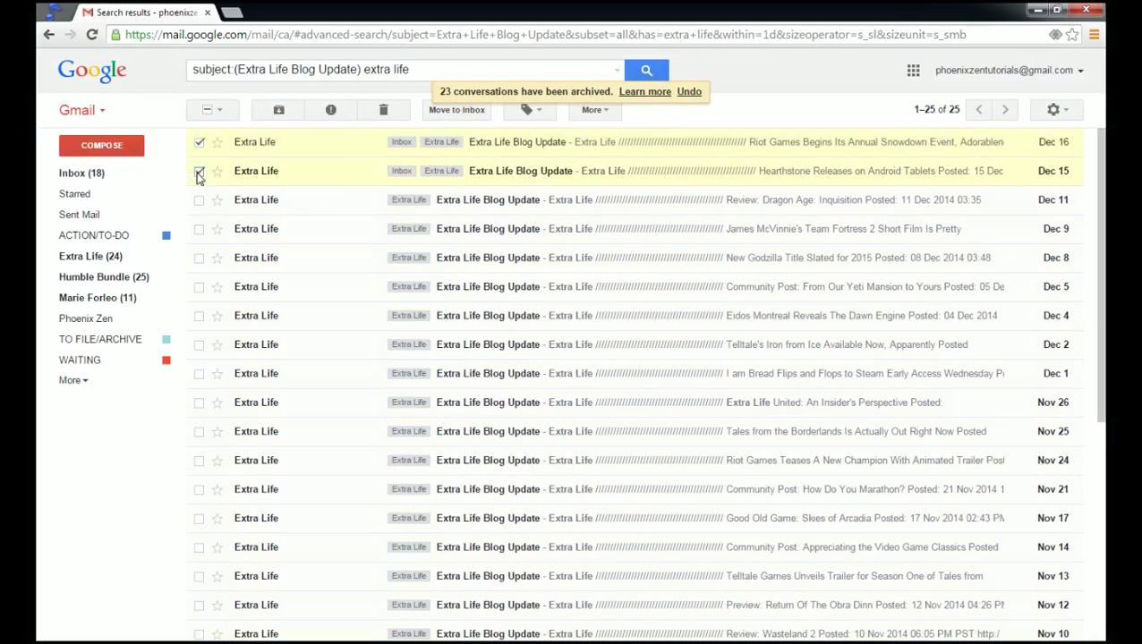
click(527, 109)
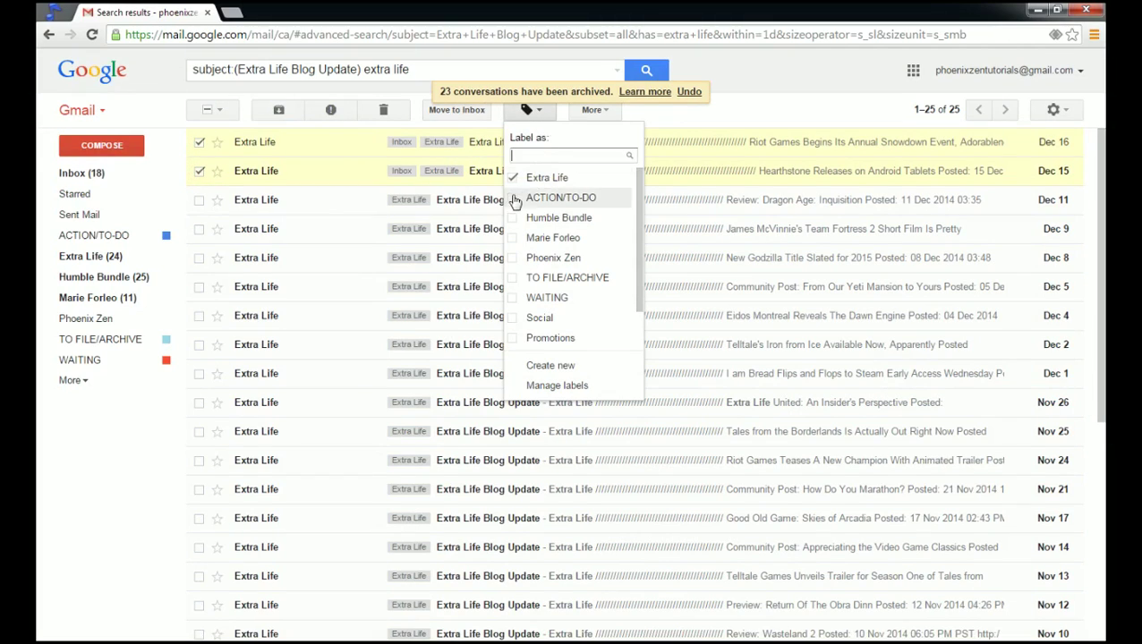
click(517, 196)
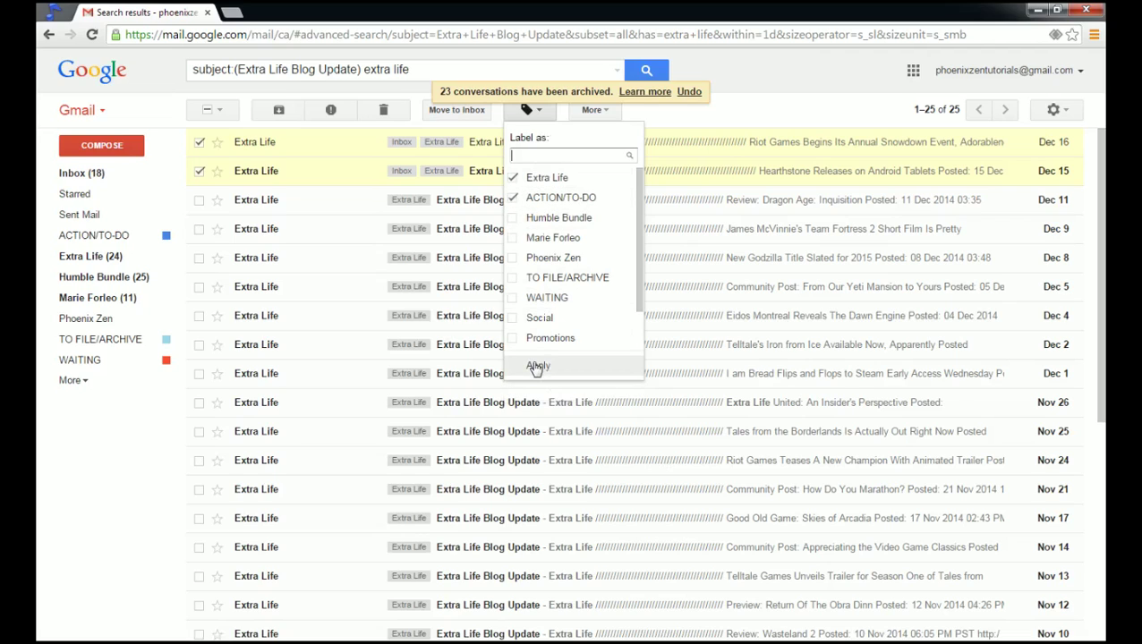
click(537, 366)
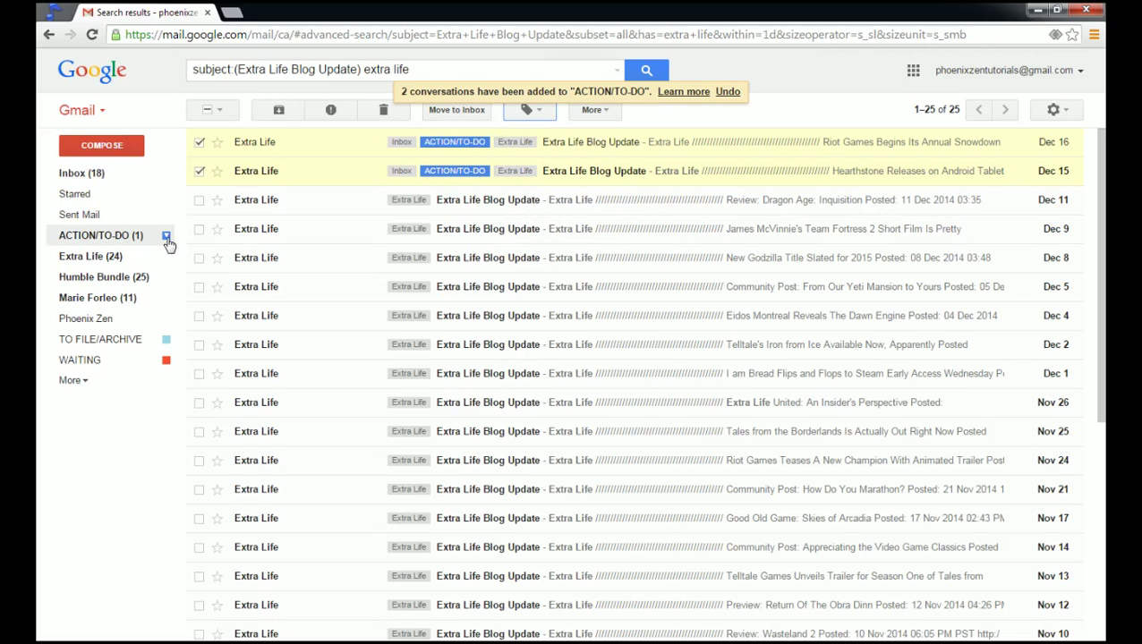
click(279, 110)
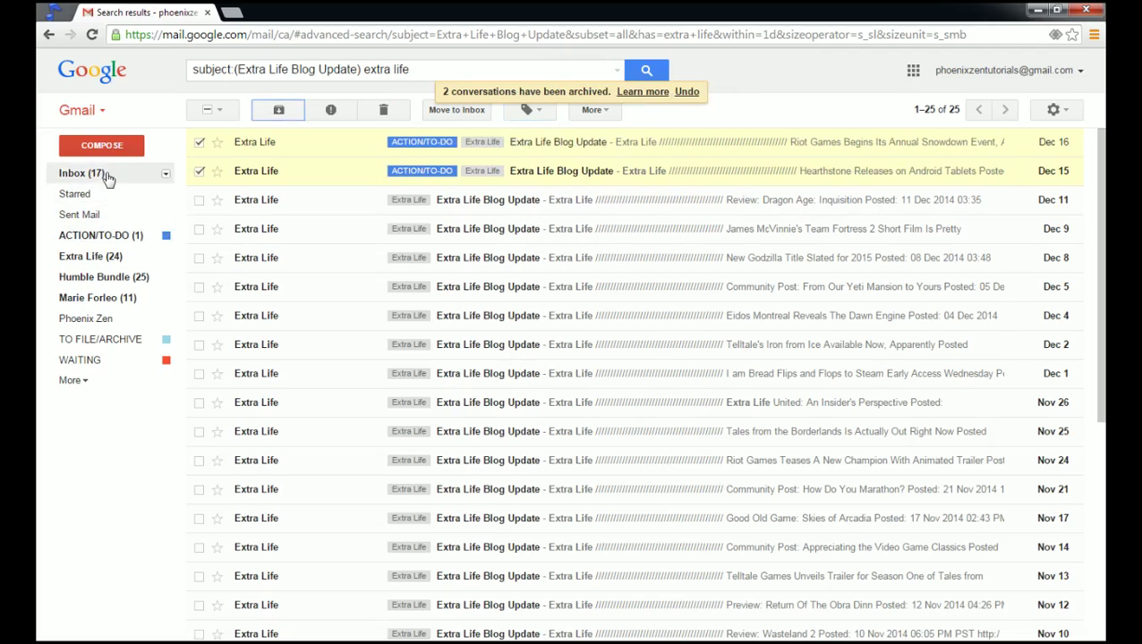
Check the inbox and compare the messages filed under the ACTION/TO-DO, Extra Life, Humble Bundle and Marie Forleo labels.
click(100, 173)
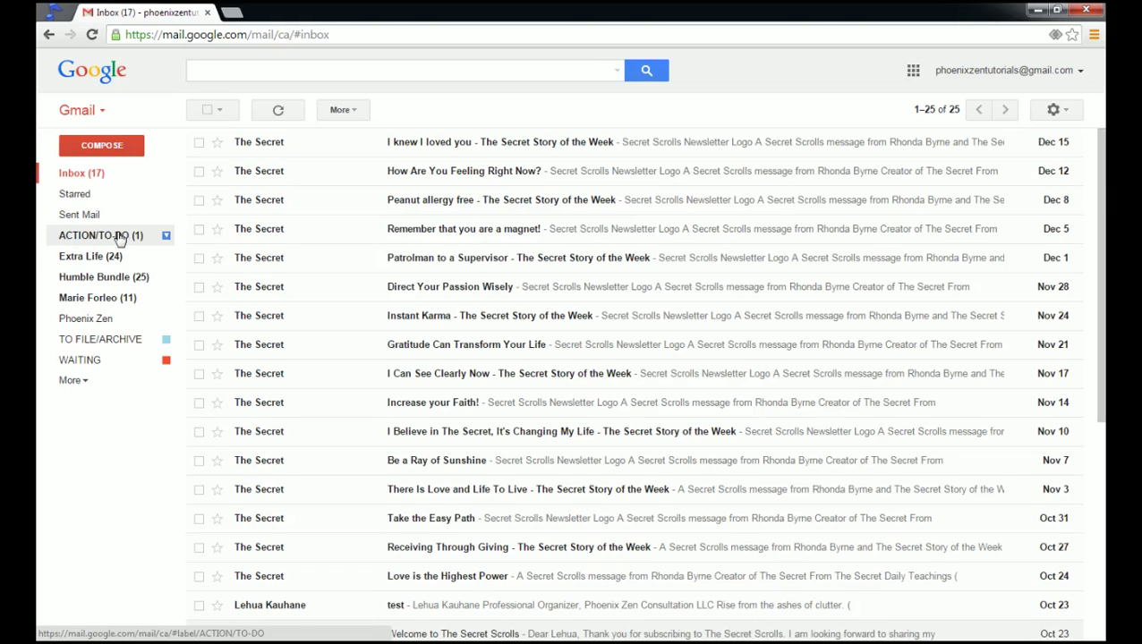
click(120, 237)
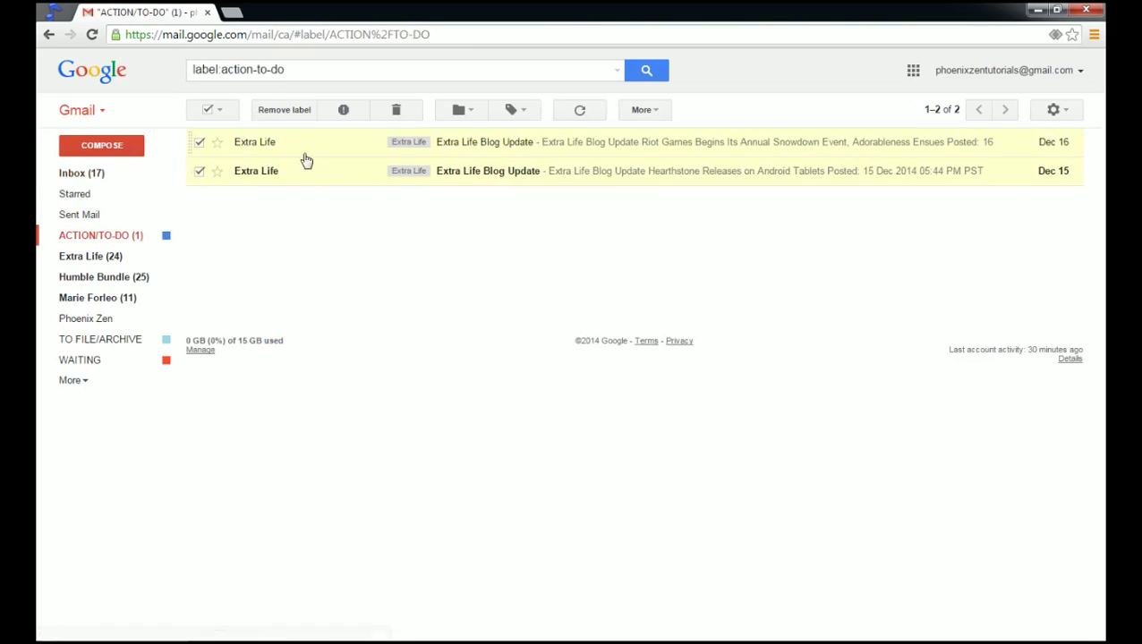
click(209, 109)
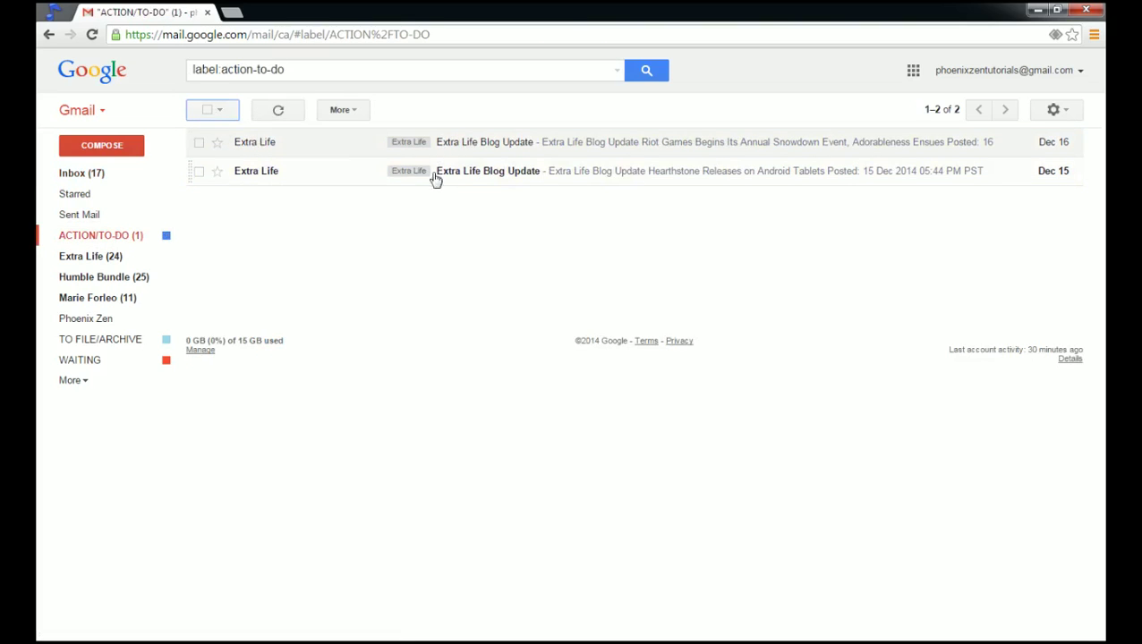
click(115, 257)
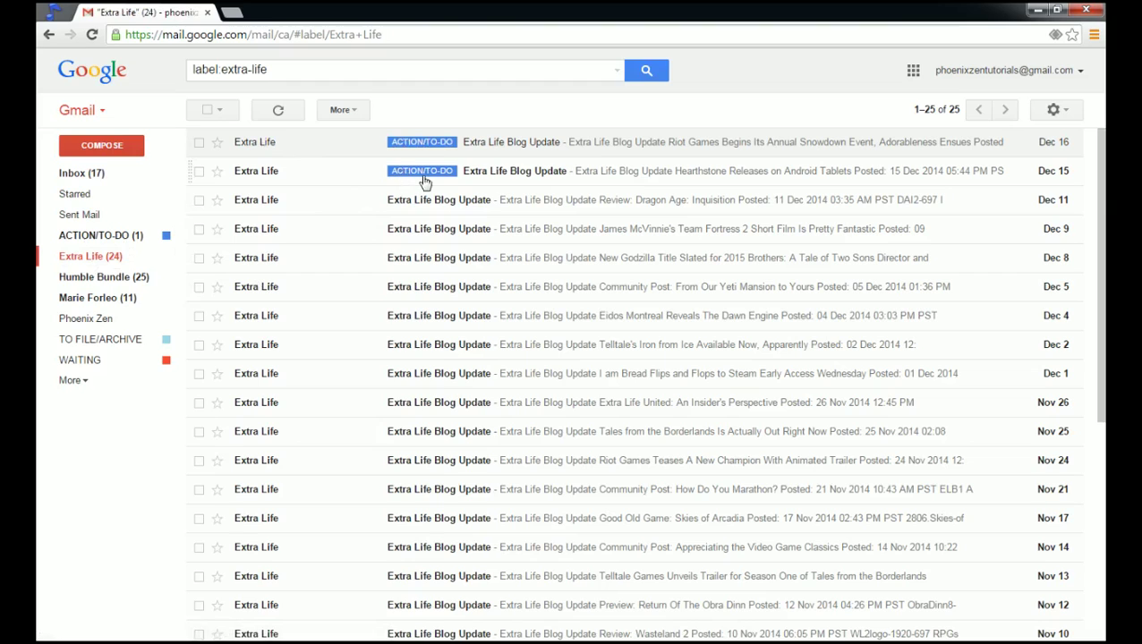
click(102, 235)
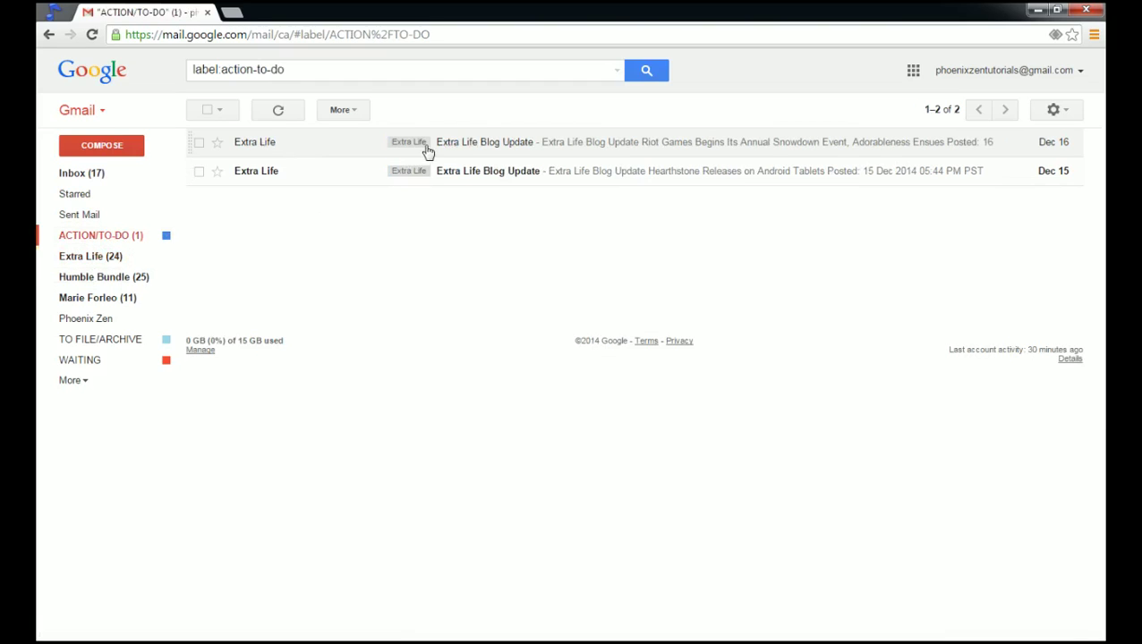
click(98, 258)
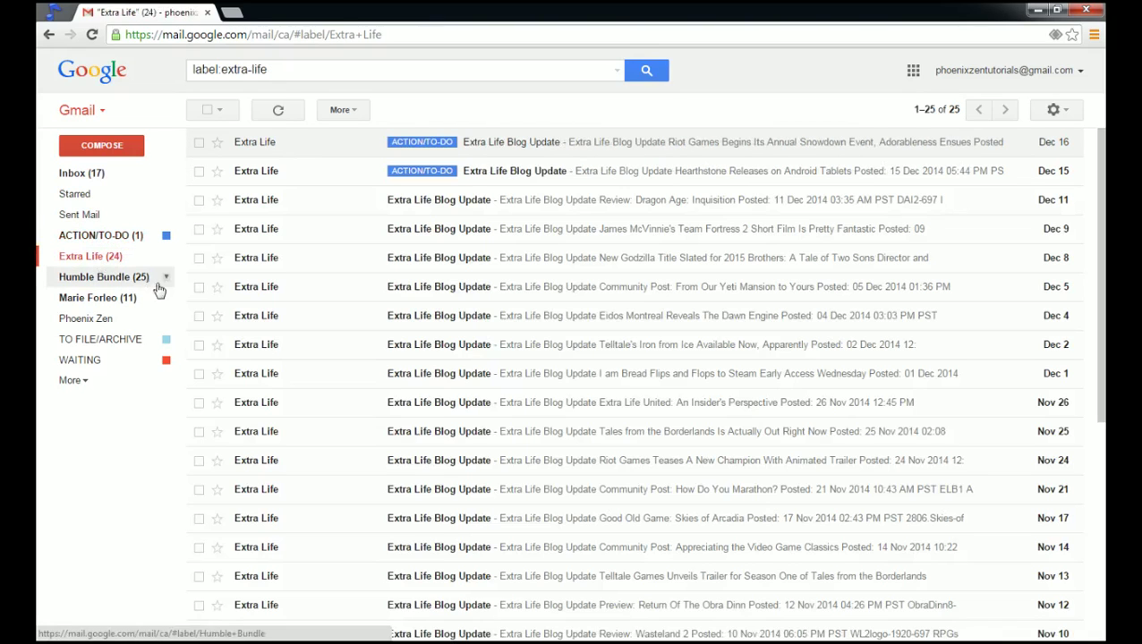
click(100, 280)
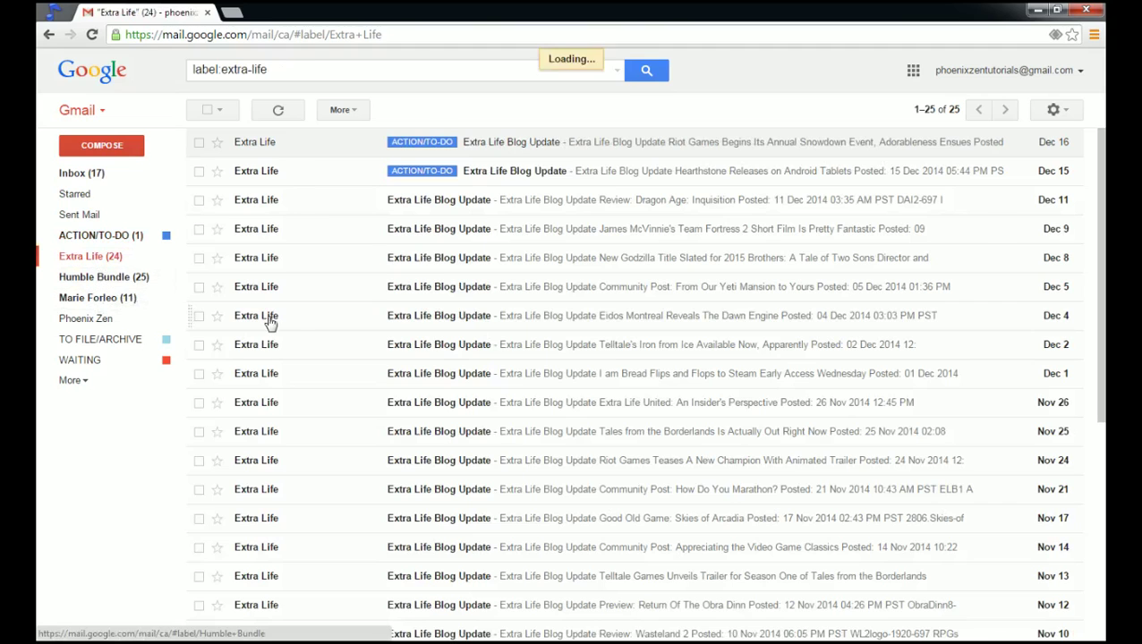
click(98, 298)
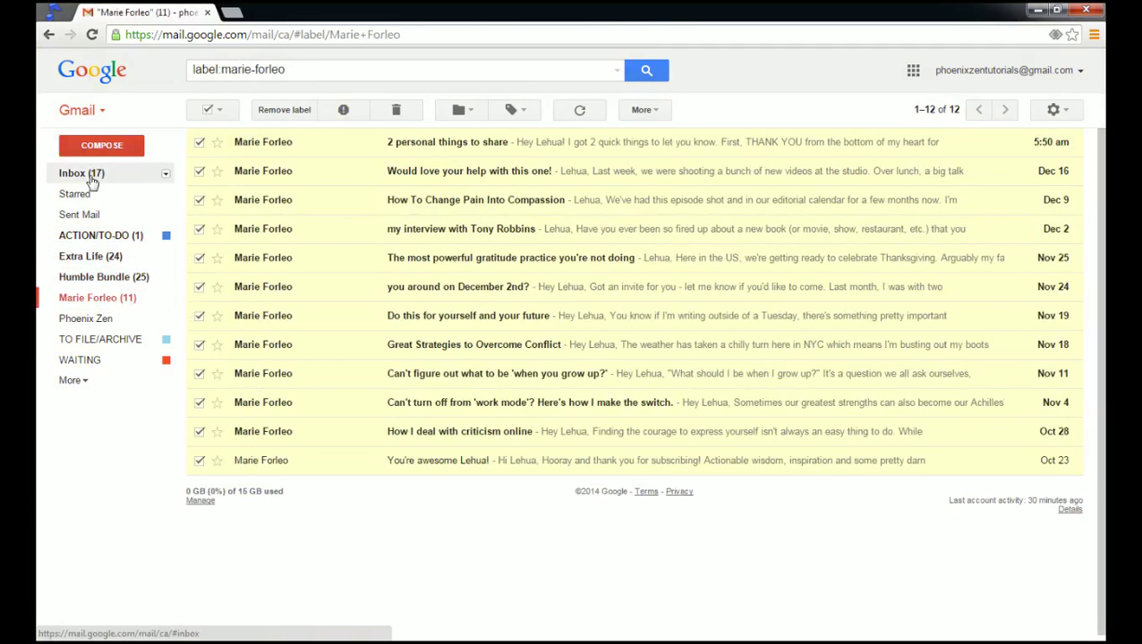
Return to the inbox, search the mail for "the secret" and look through the matching messages.
click(92, 177)
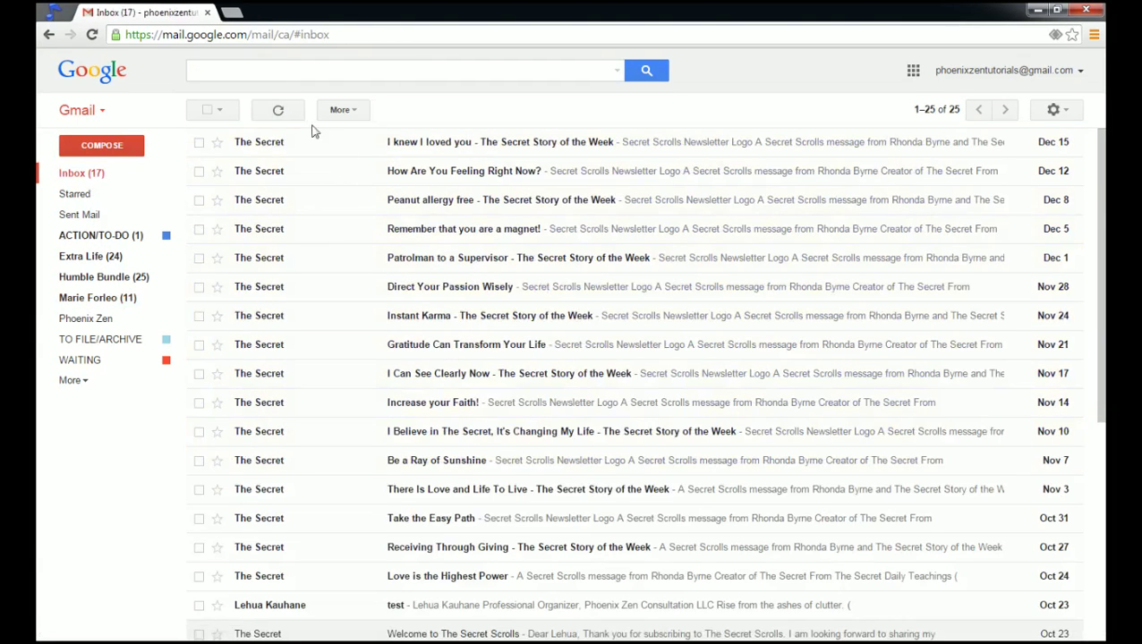
scroll(409, 317, down, 3)
scroll(409, 316, up, 3)
click(254, 73)
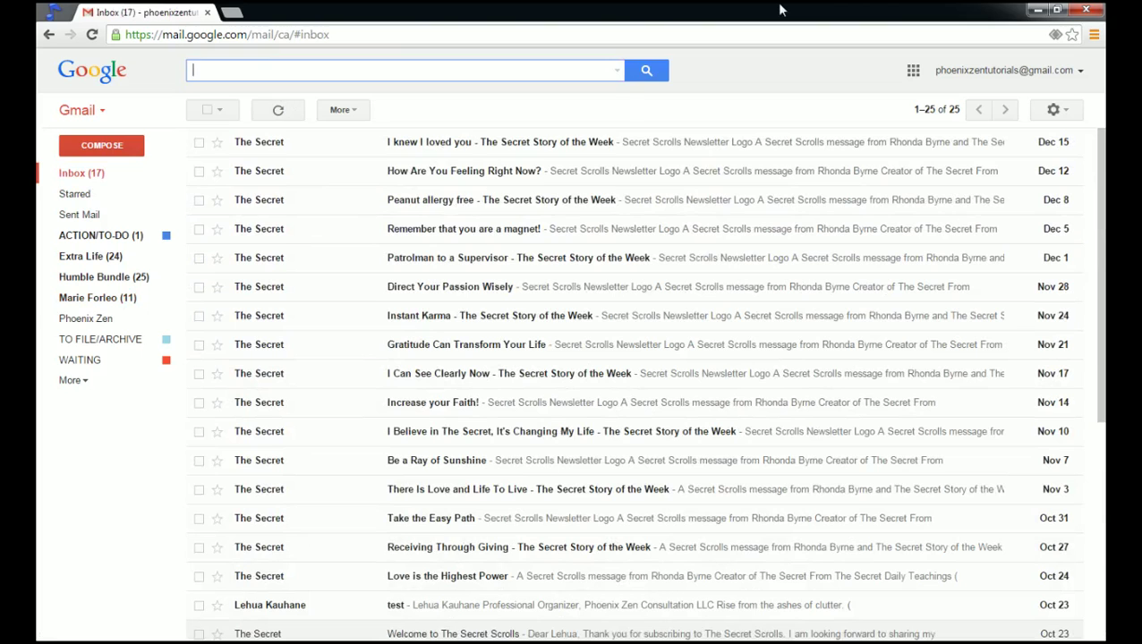
text(the secret)
key(Return)
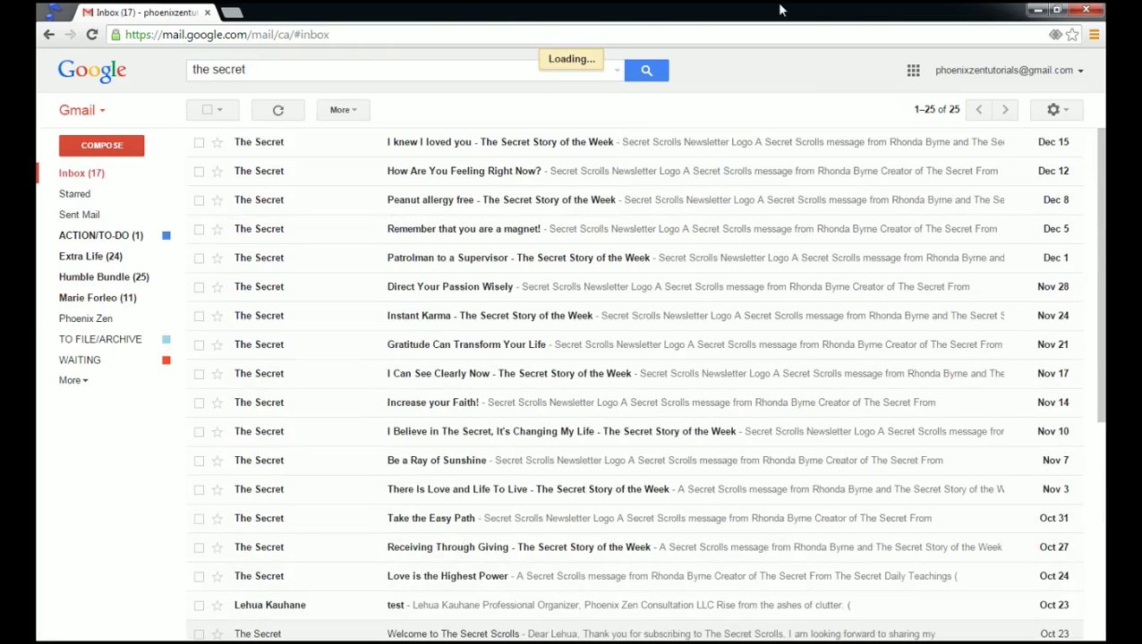
scroll(590, 230, down, 3)
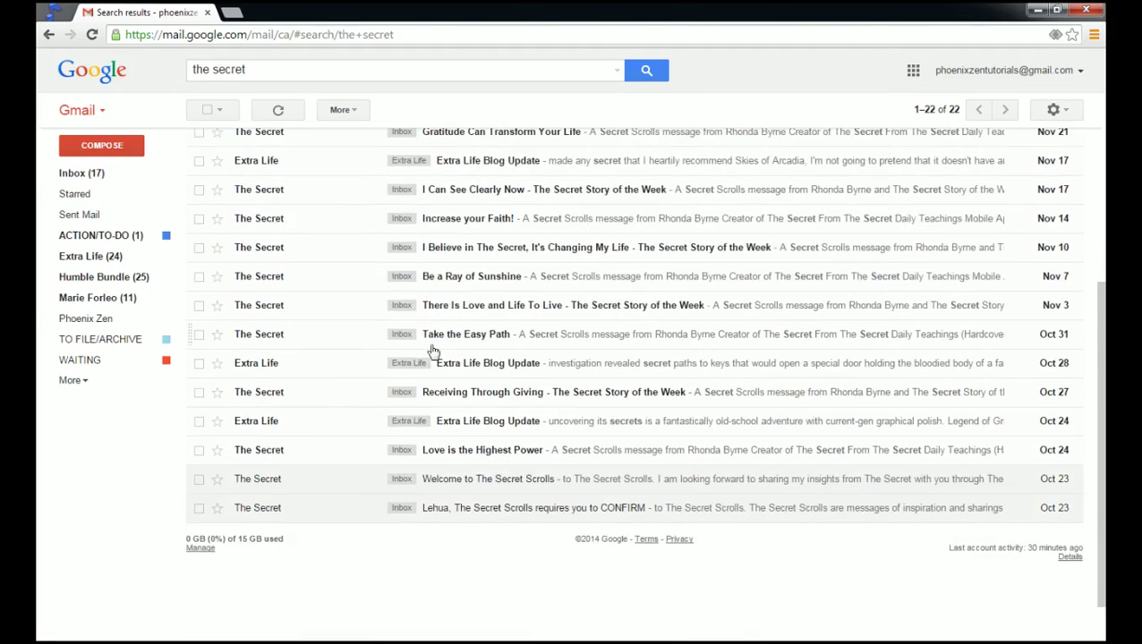
scroll(438, 344, up, 3)
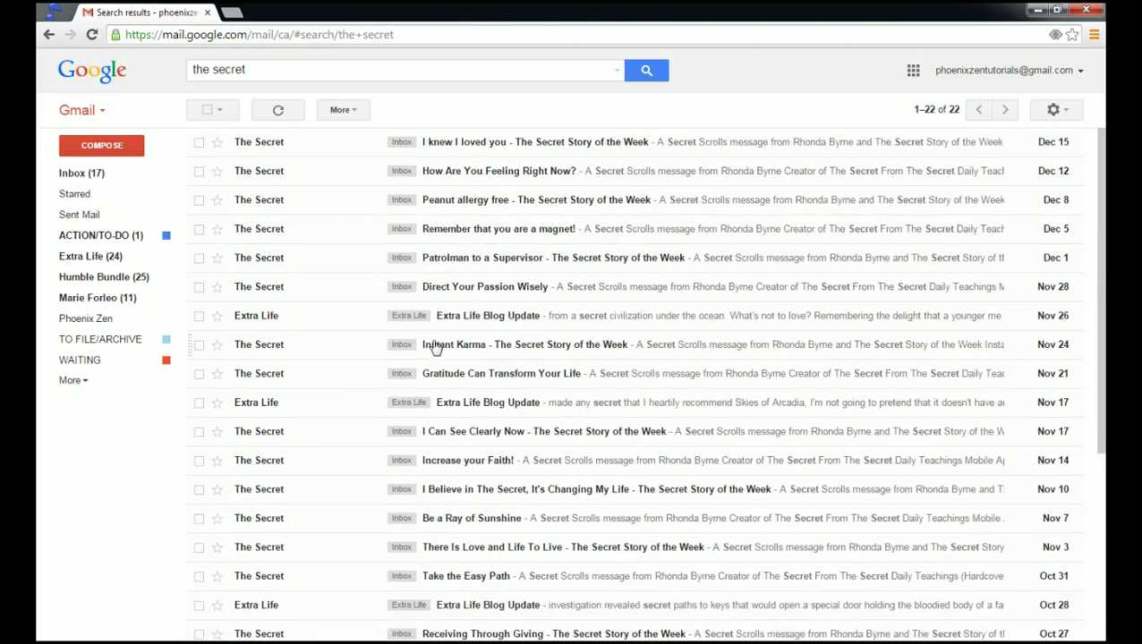
Copy the sender's address from the Dec 15 message from The Secret into the sender criterion of the advanced search.
click(452, 141)
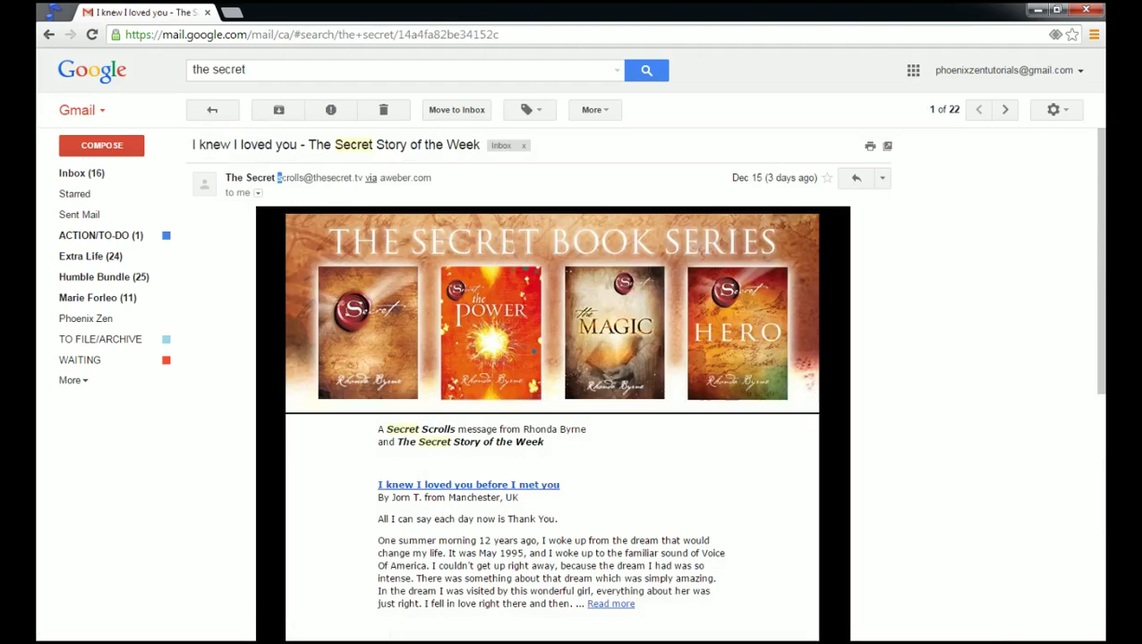
drag(278, 177, 352, 177)
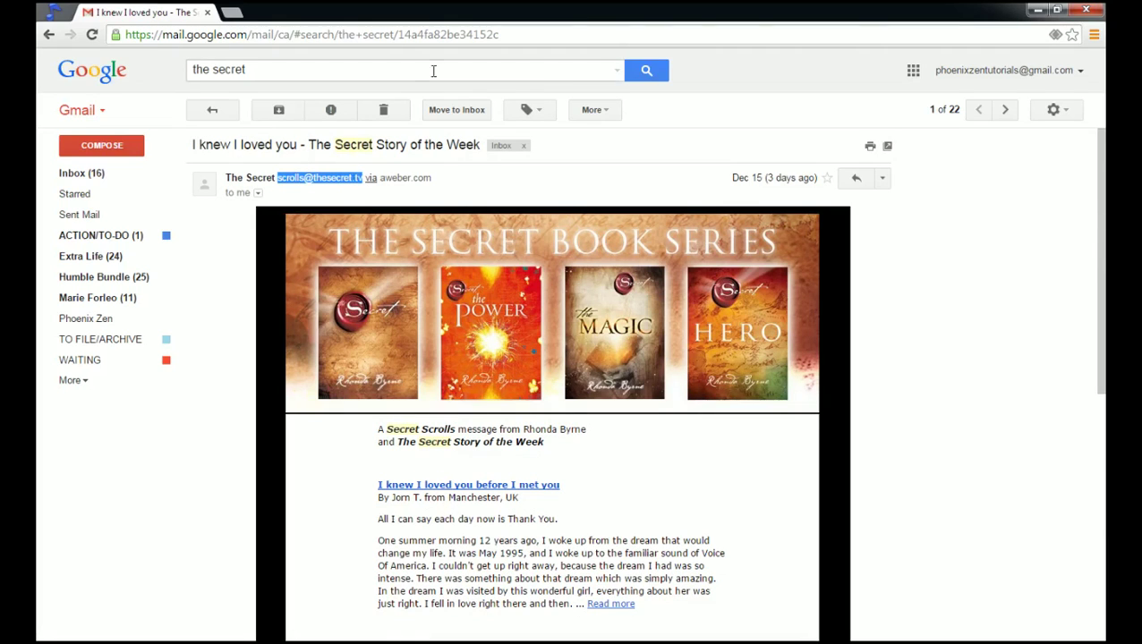
click(617, 70)
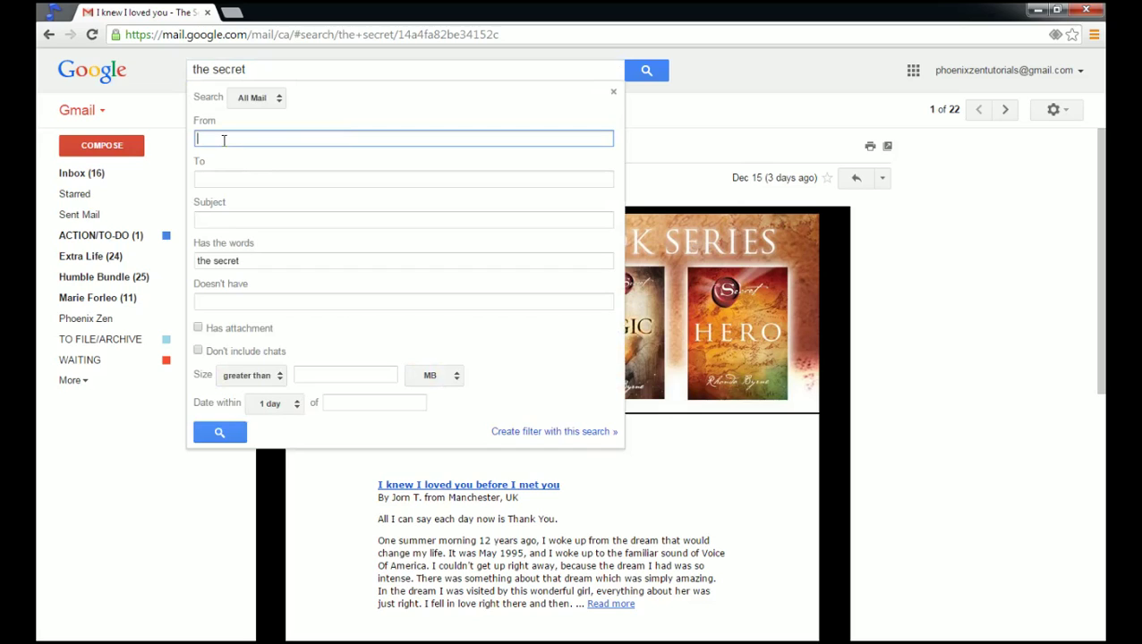
key(ctrl+v)
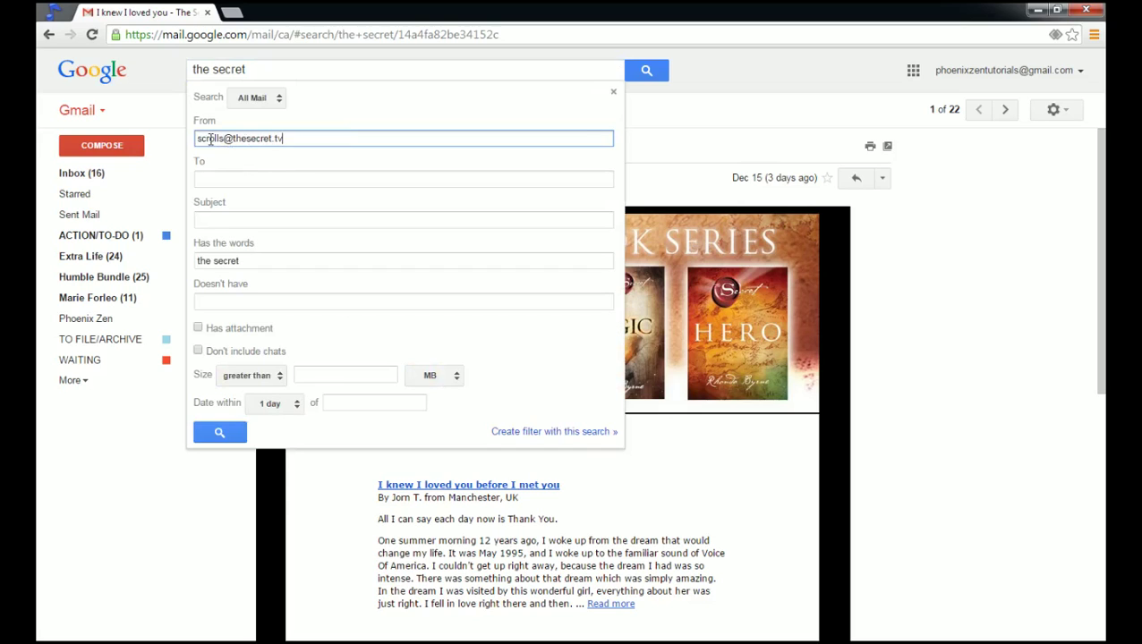
Restrict the advanced search to the Inbox, run it and check the list of messages from The Secret.
click(256, 102)
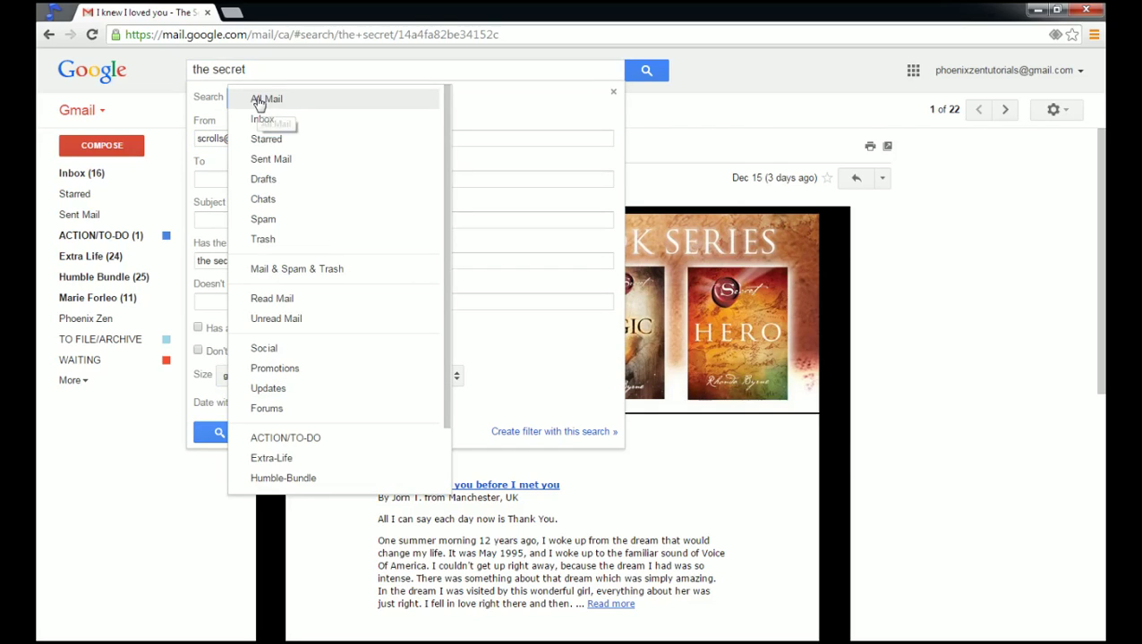
click(258, 118)
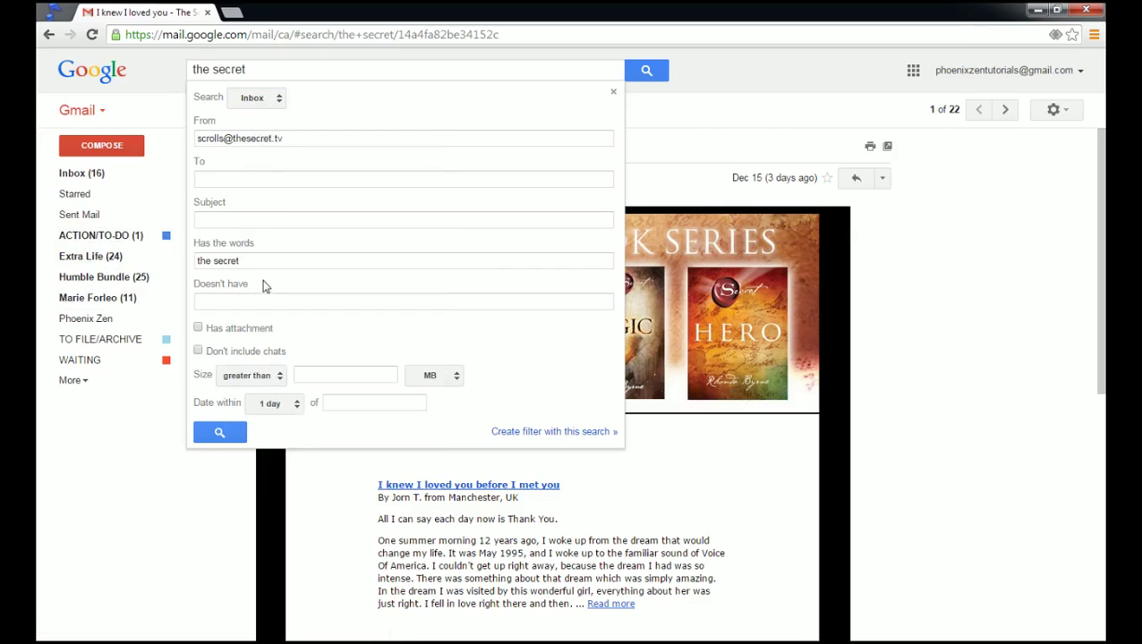
click(220, 432)
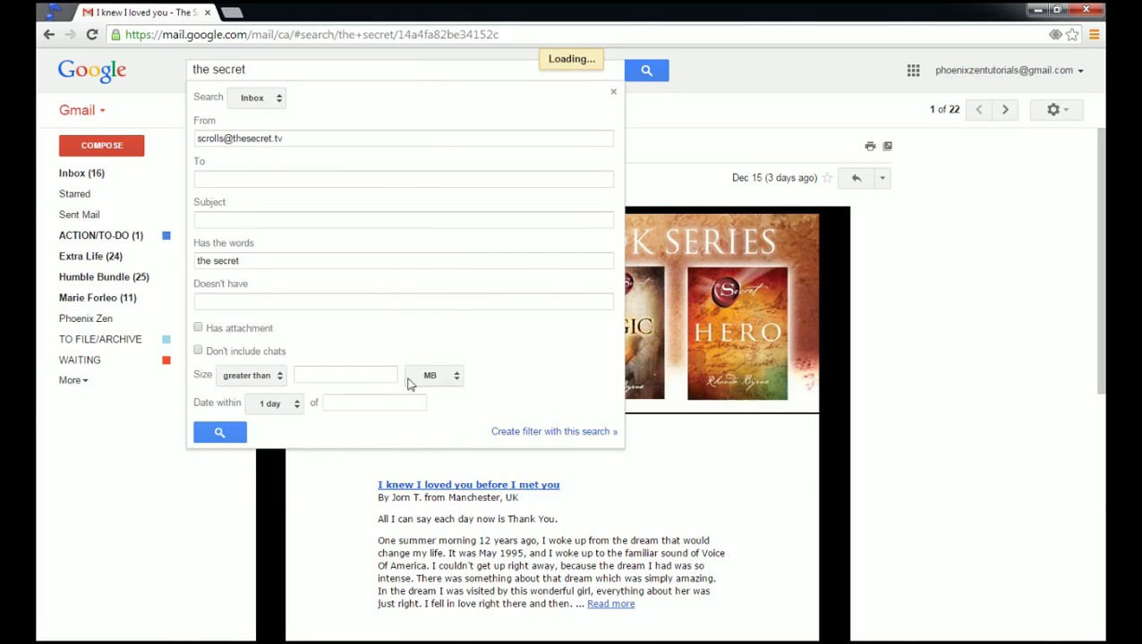
scroll(465, 394, down, 3)
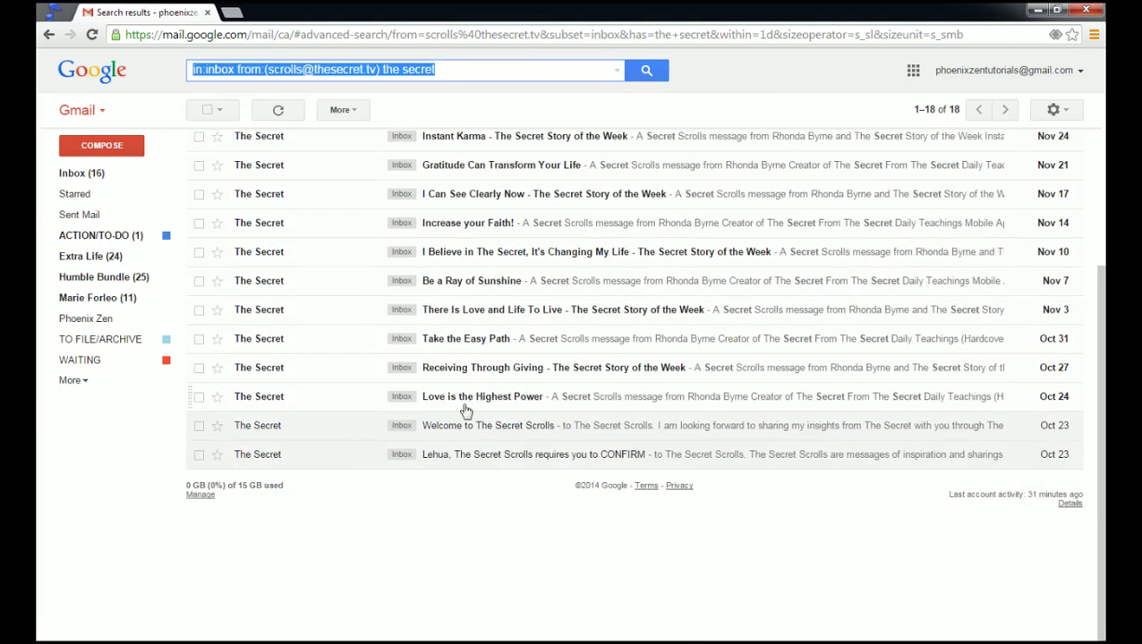
scroll(467, 408, up, 3)
Apply a new label named The Secret to all the messages found and archive them.
click(207, 111)
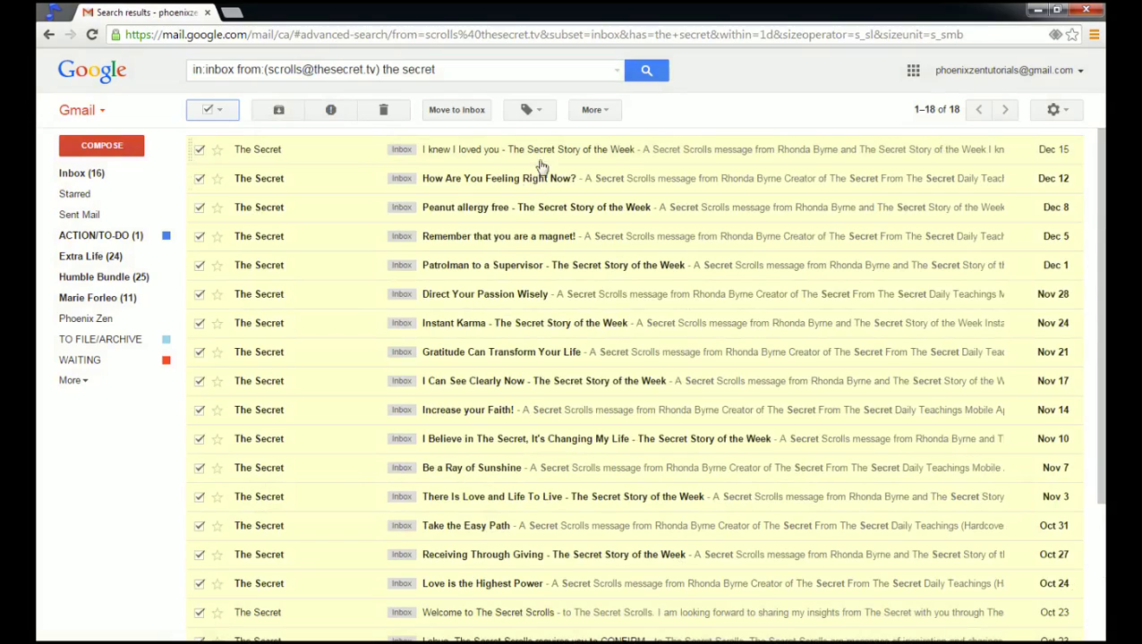
click(532, 111)
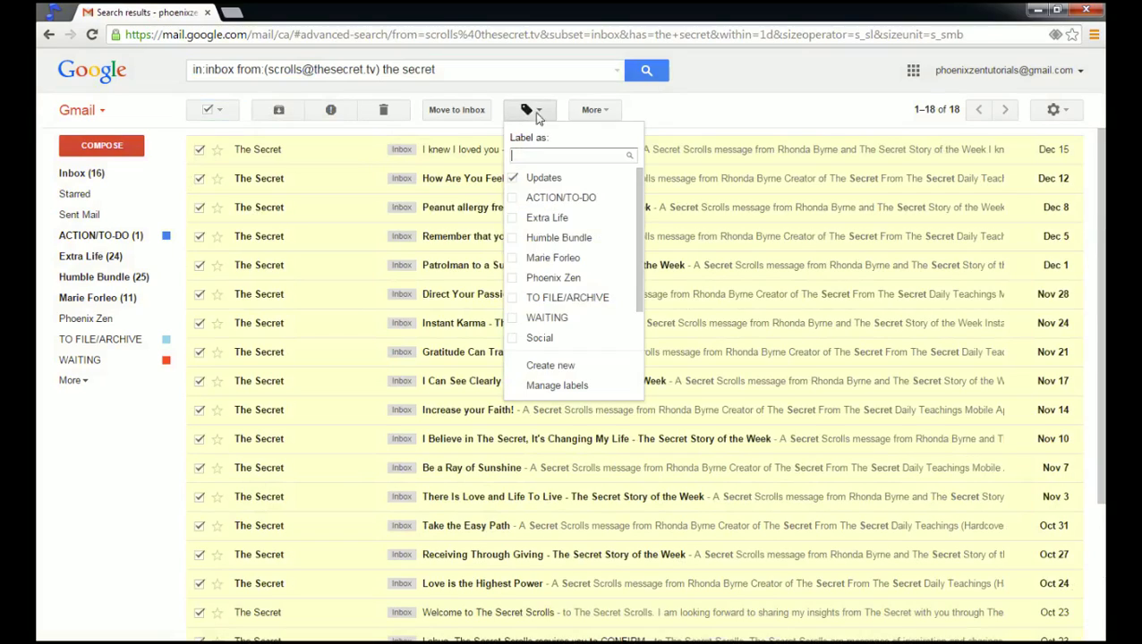
click(548, 367)
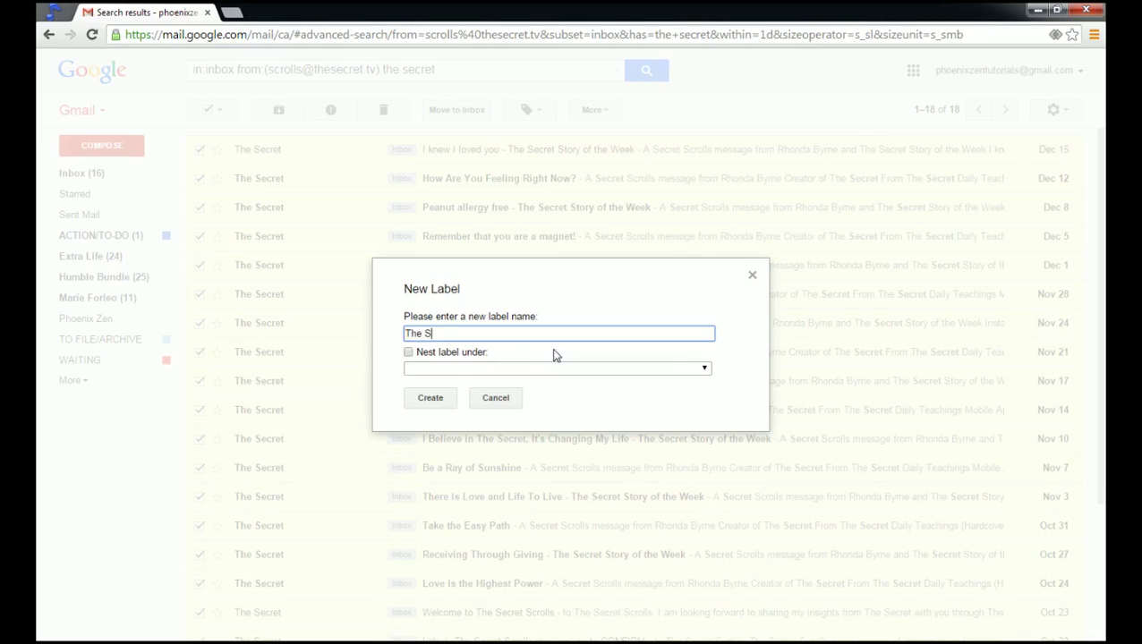
text(The Secret)
click(426, 399)
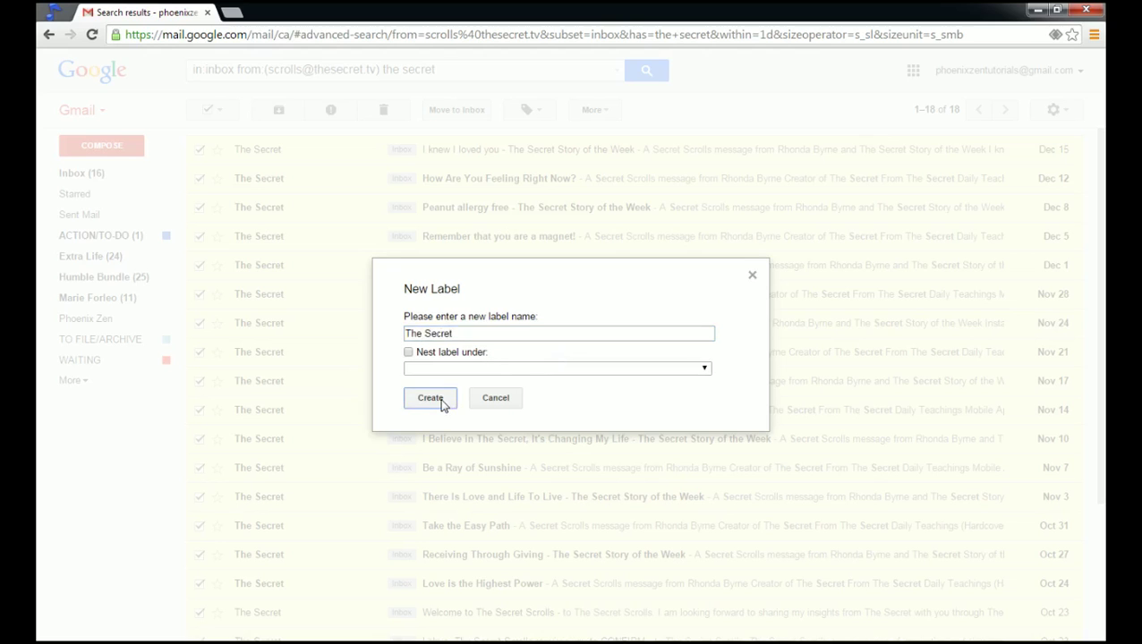
click(278, 109)
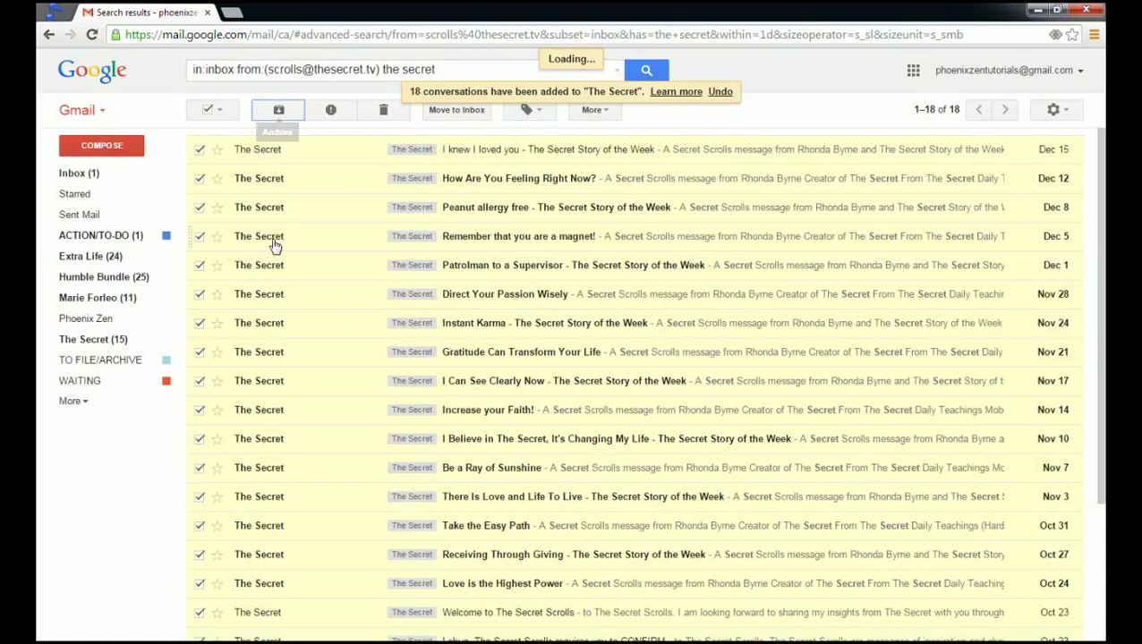
Return to the inbox and delete the Oct 23 message with the subject "test".
click(106, 177)
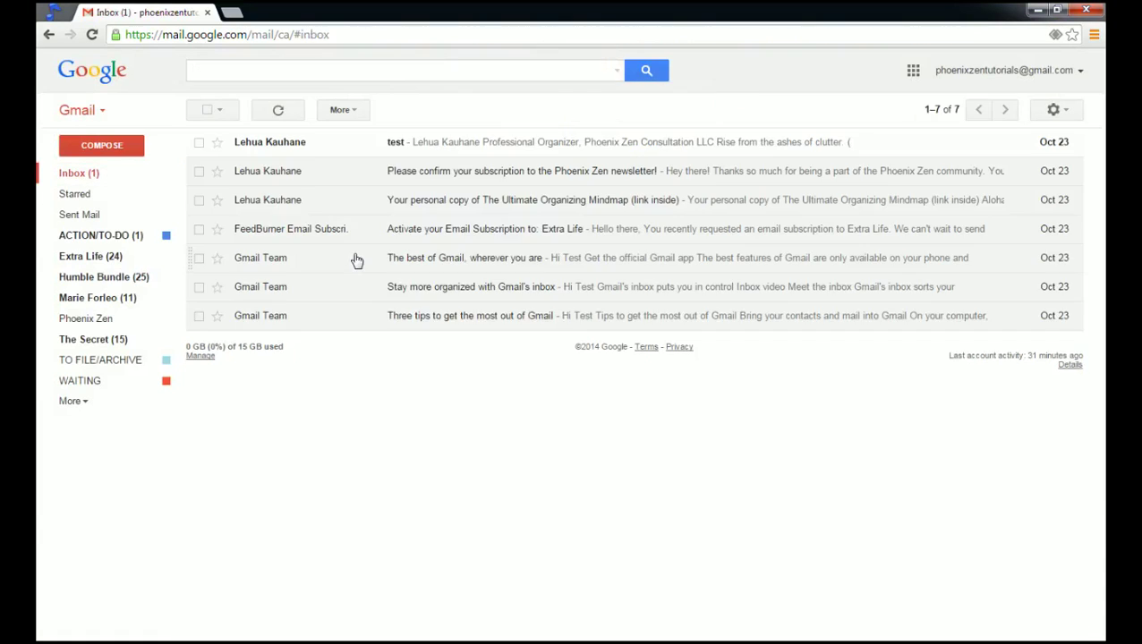
click(199, 143)
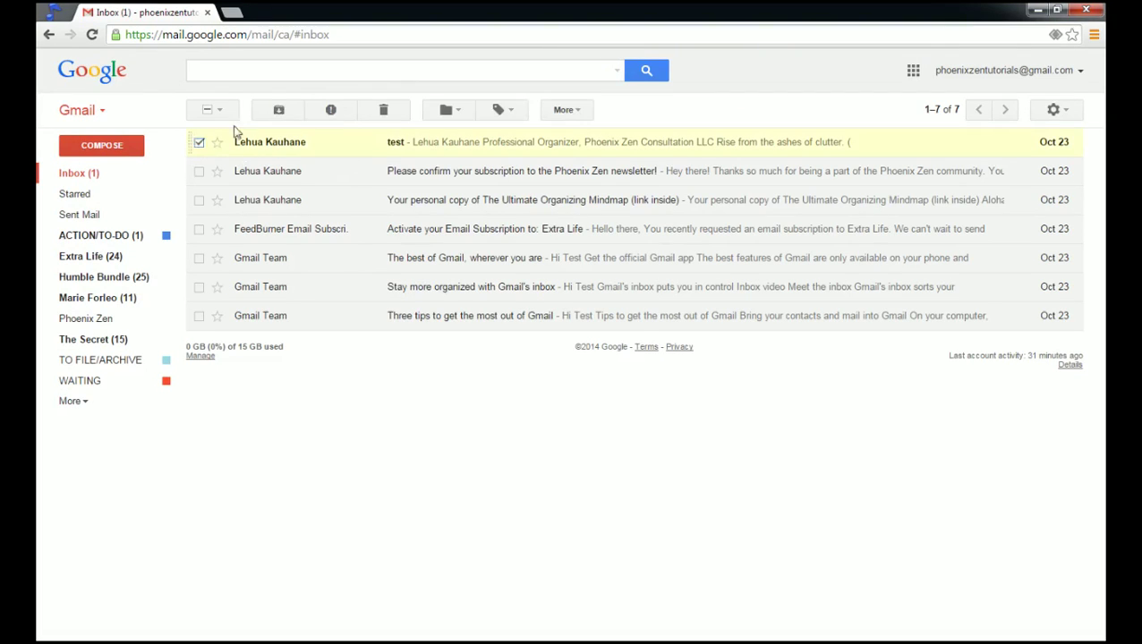
click(386, 114)
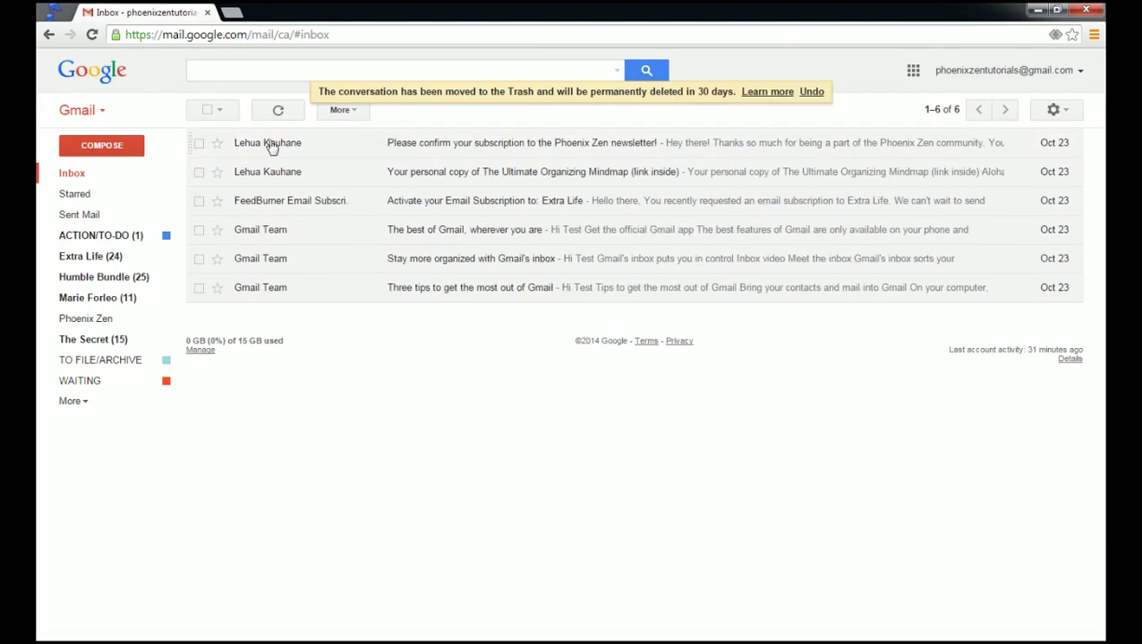
Move only the message about the Ultimate Organizing Mindmap from the inbox to the ACTION/TO-DO label.
click(198, 144)
click(200, 171)
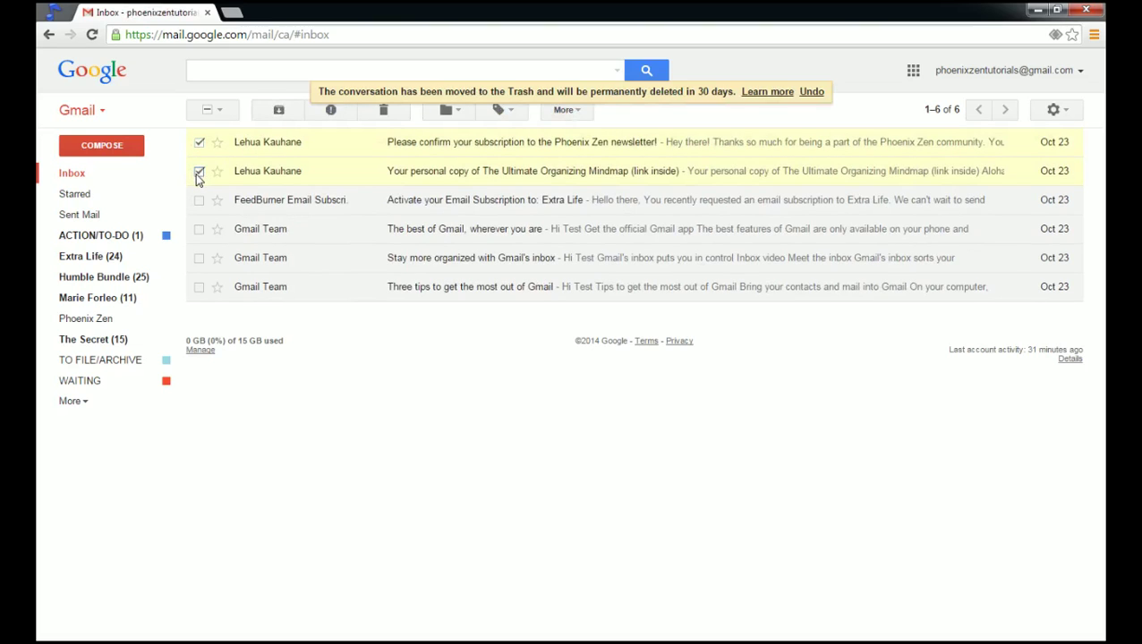
click(198, 143)
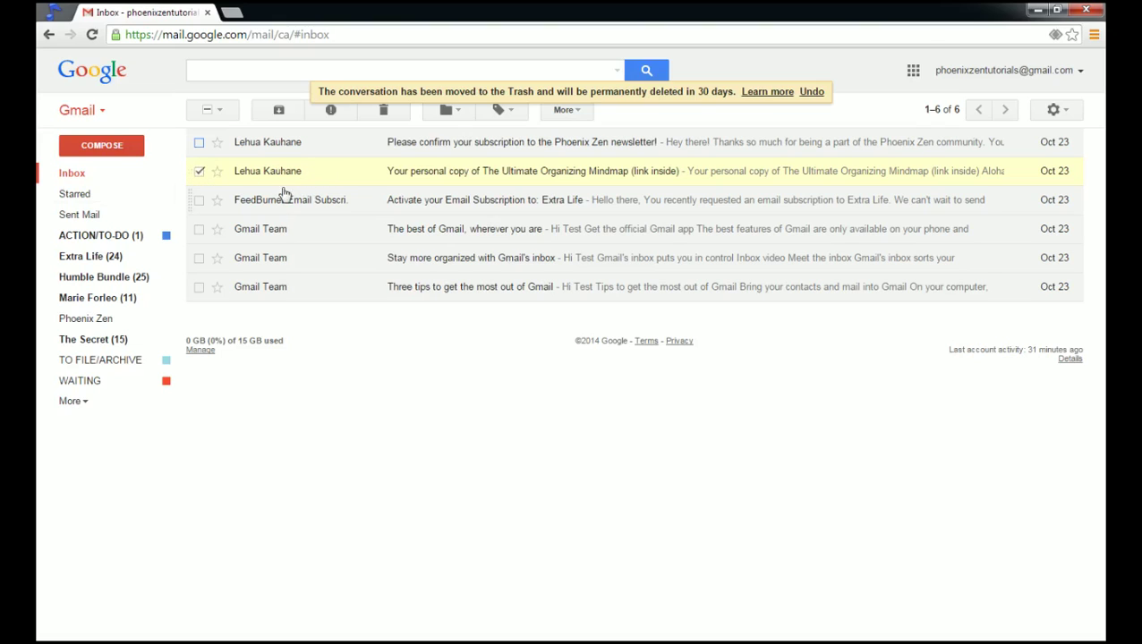
drag(285, 179, 124, 244)
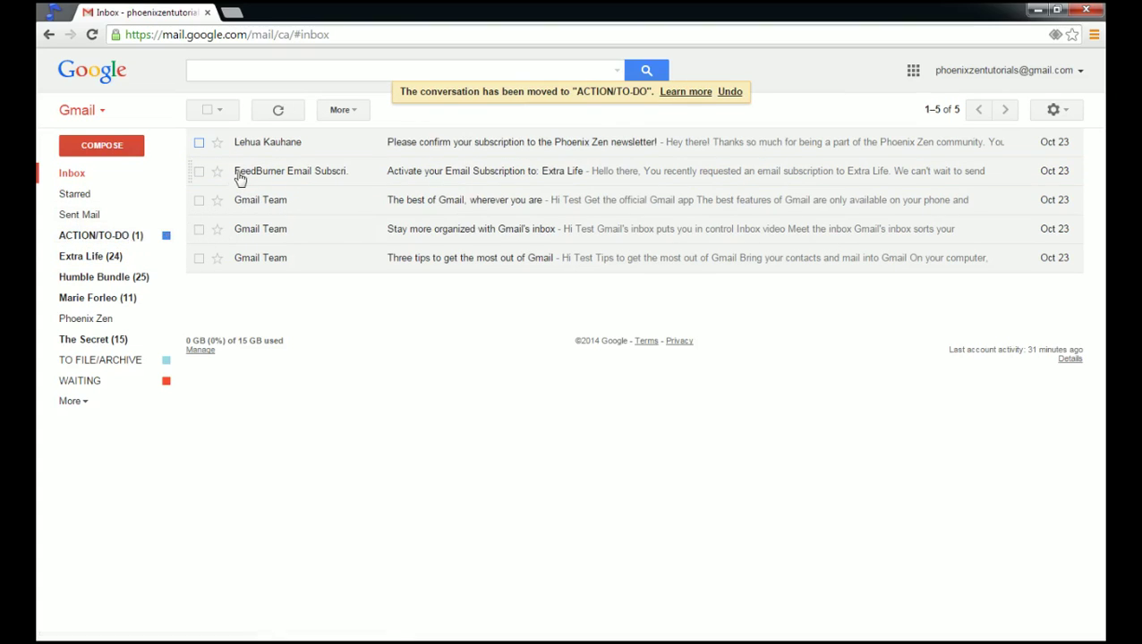
Delete the three Gmail Team messages from the inbox.
click(199, 200)
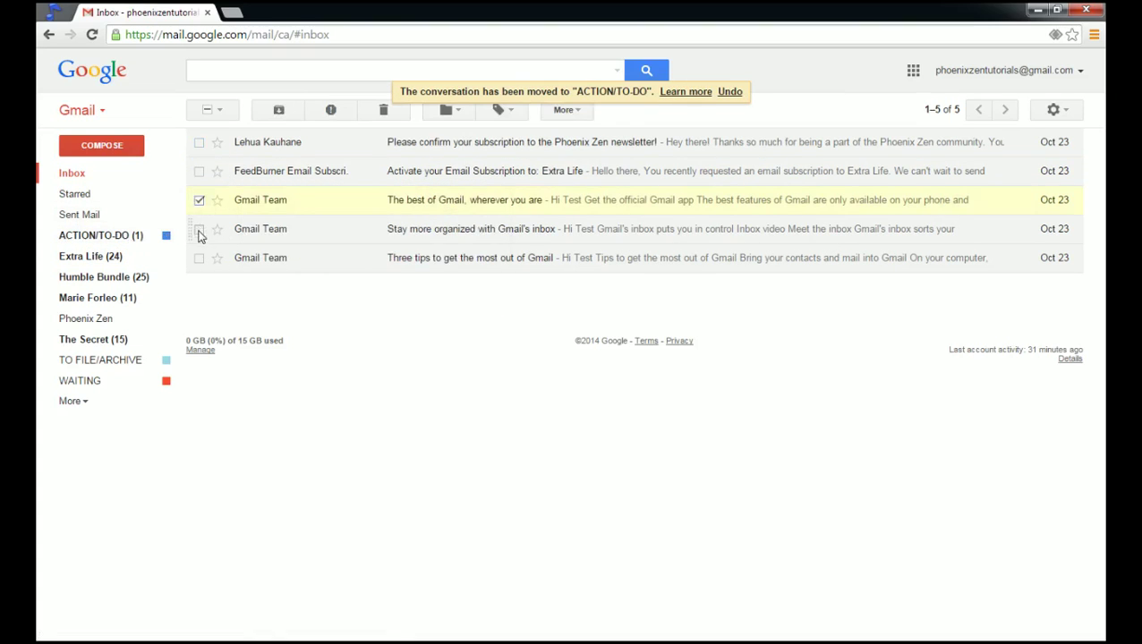
click(199, 229)
click(199, 257)
click(383, 110)
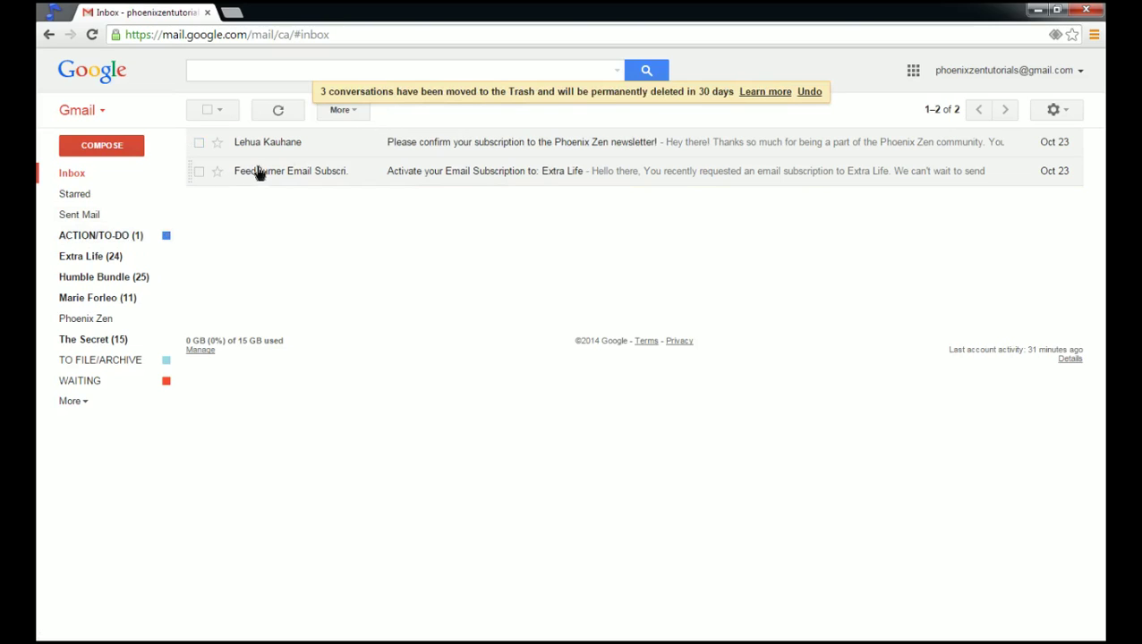
Move the FeedBurner subscription message to the Extra Life label and the newsletter confirmation message to the Phoenix Zen label.
drag(258, 172, 98, 257)
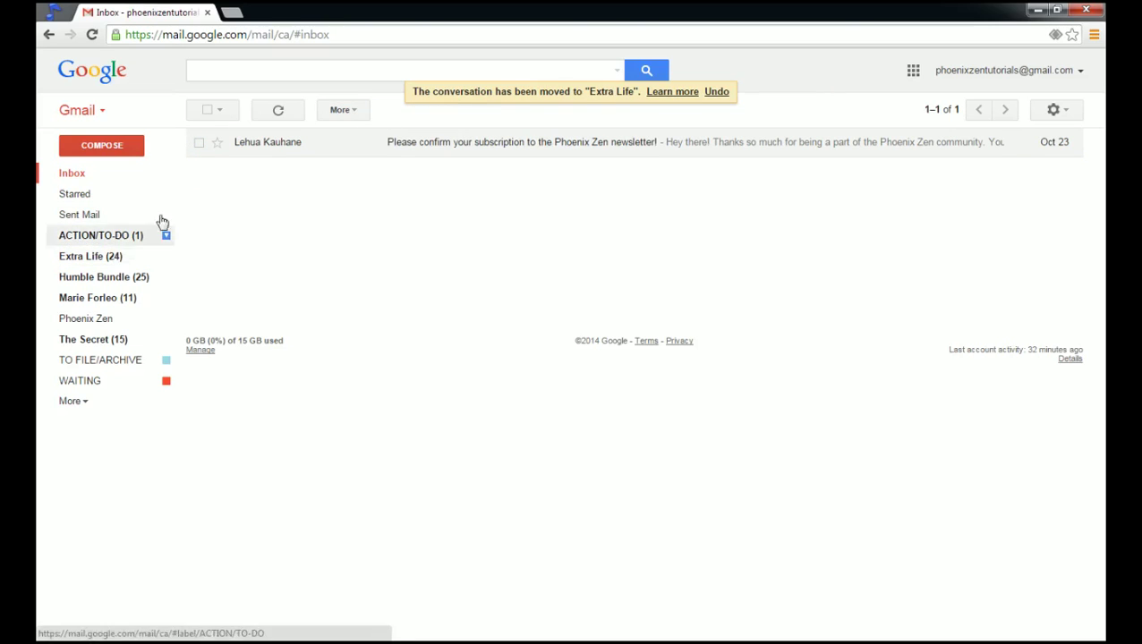
drag(263, 143, 81, 318)
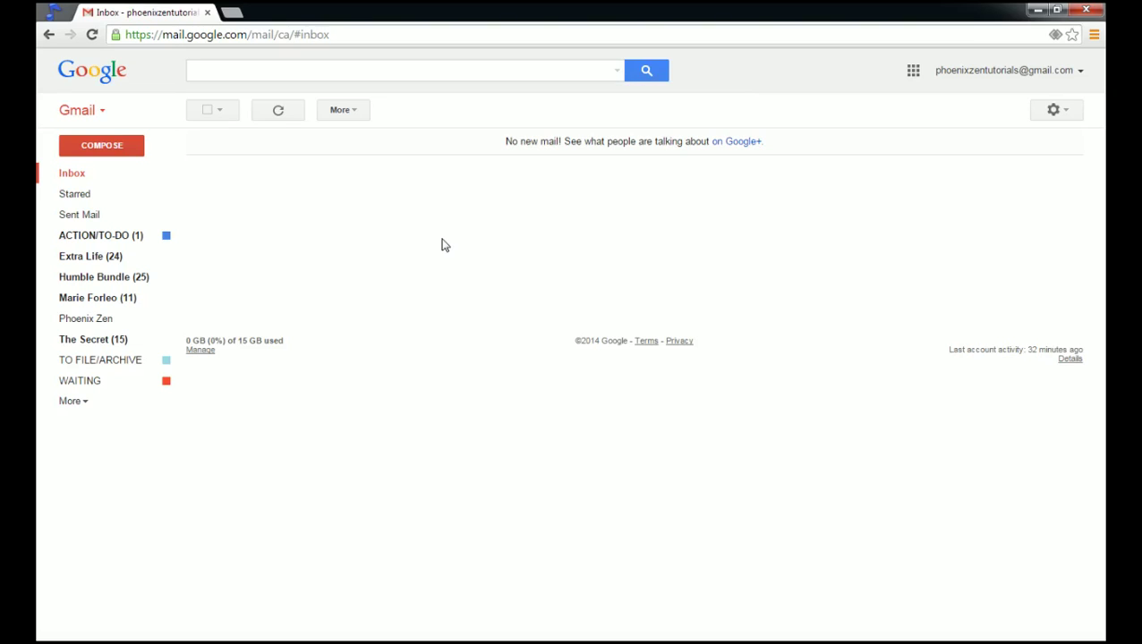
click(225, 72)
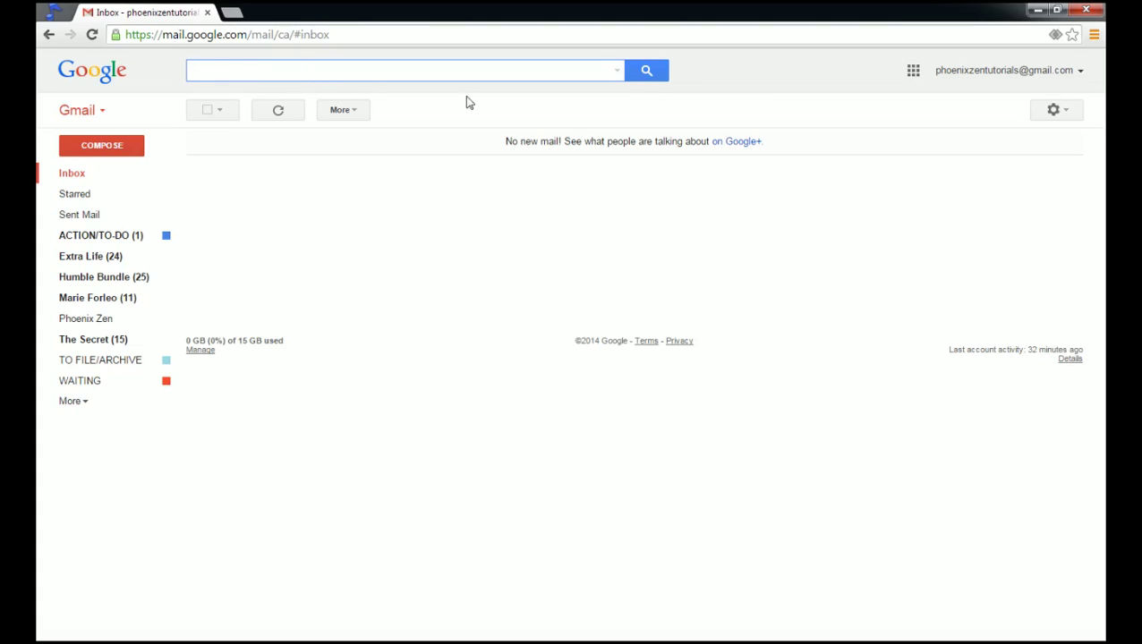
click(616, 71)
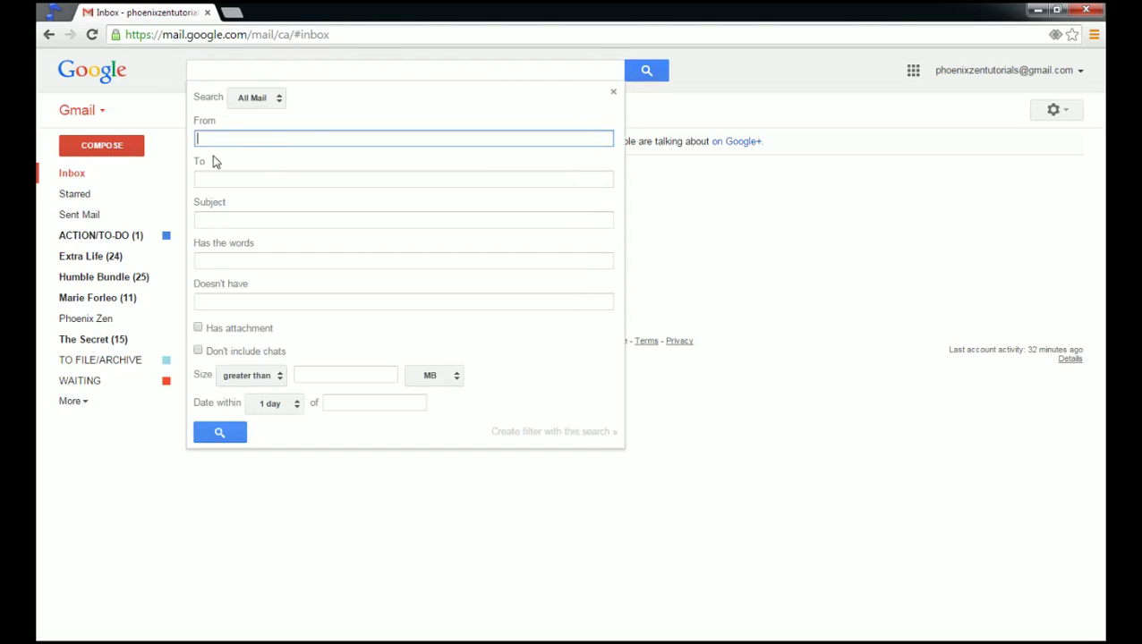
click(631, 244)
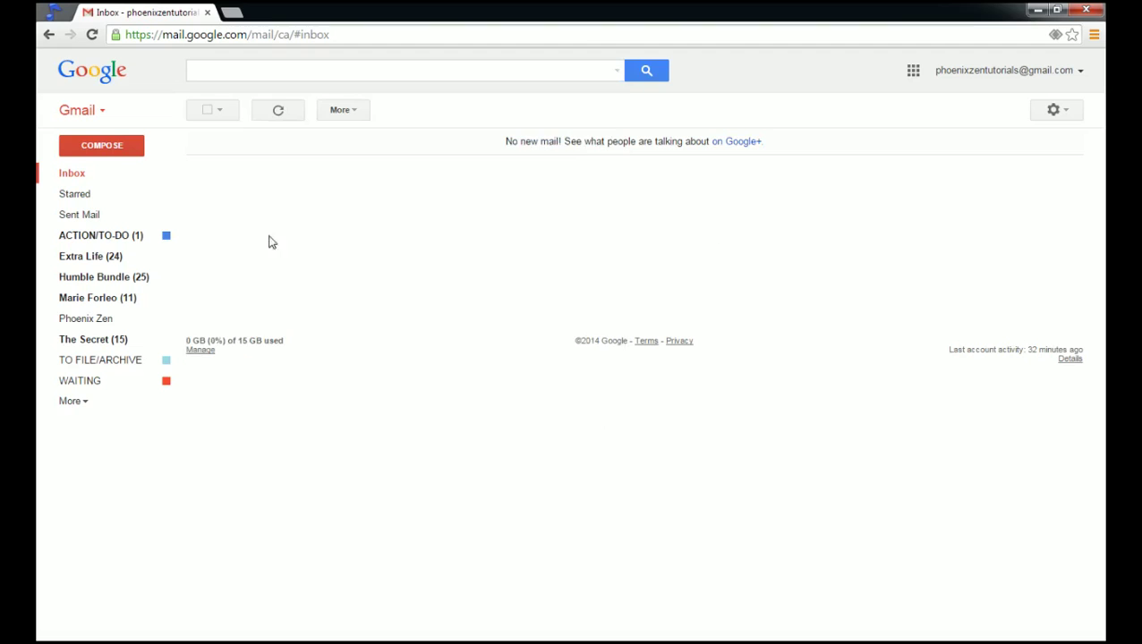
Move the Dec 16 and Dec 15 messages from the Extra Life label back to the inbox and show the inbox.
click(103, 260)
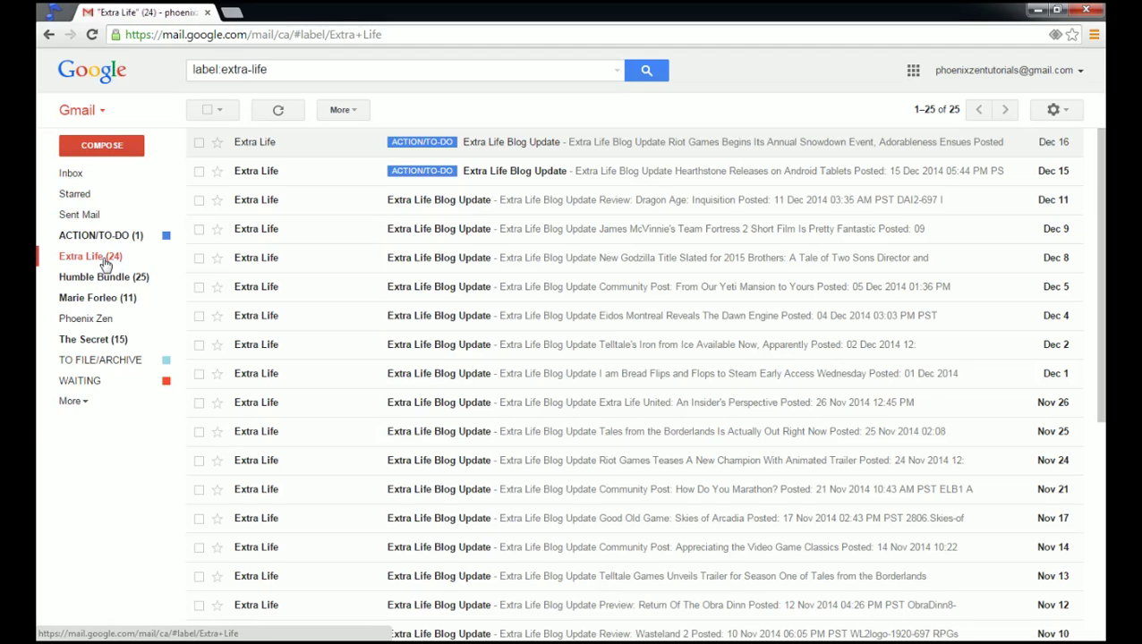
click(198, 142)
click(199, 171)
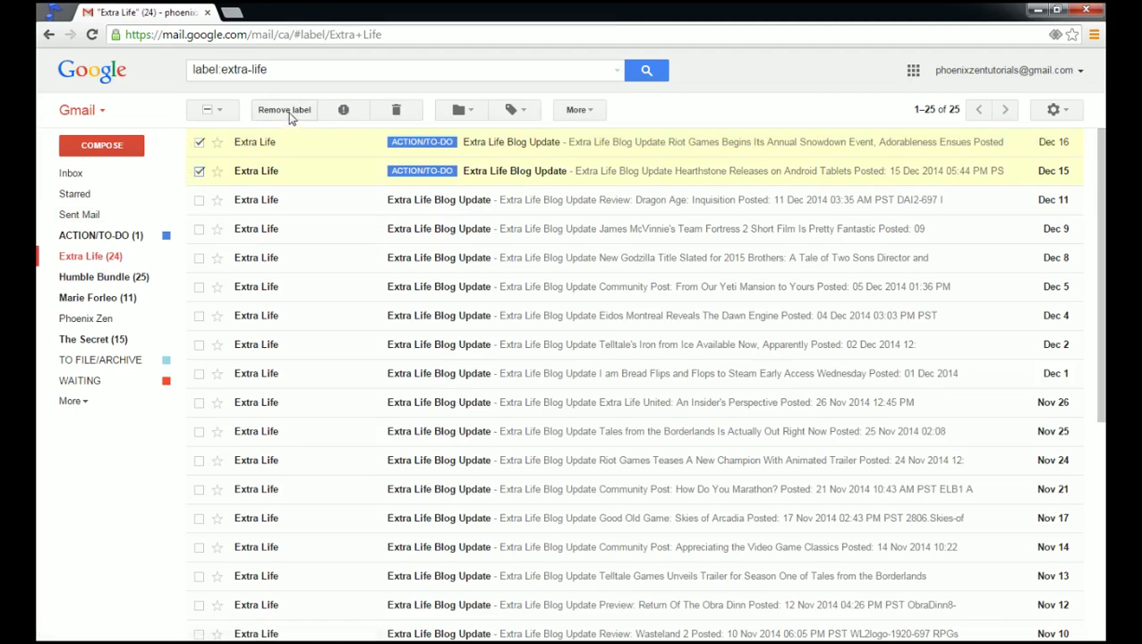
click(519, 108)
click(577, 110)
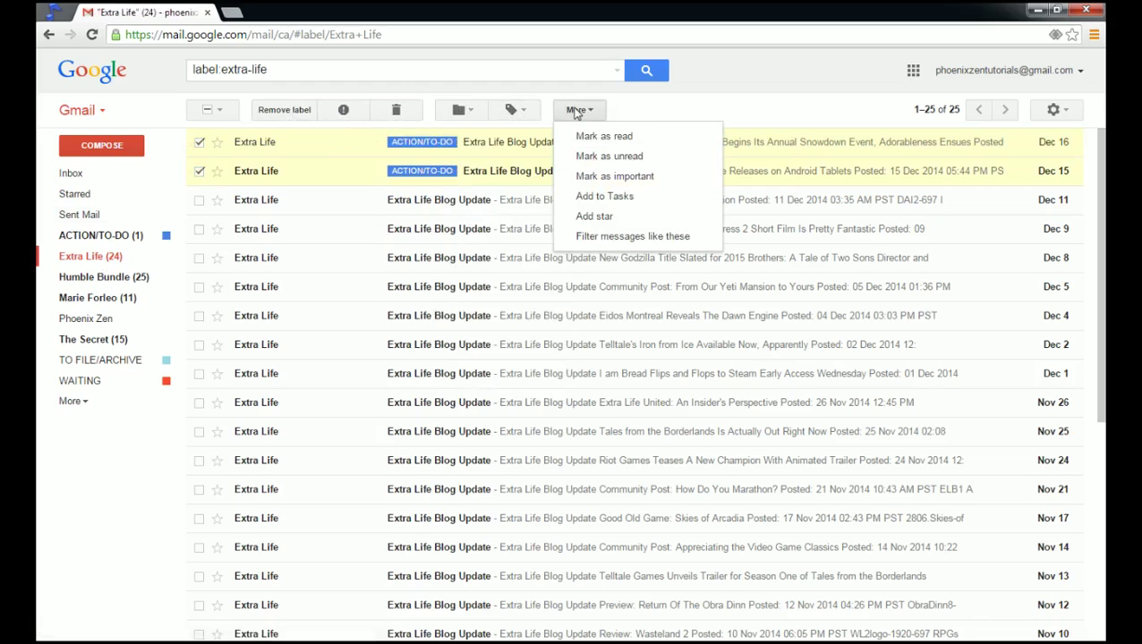
click(618, 109)
drag(288, 145, 89, 173)
click(95, 174)
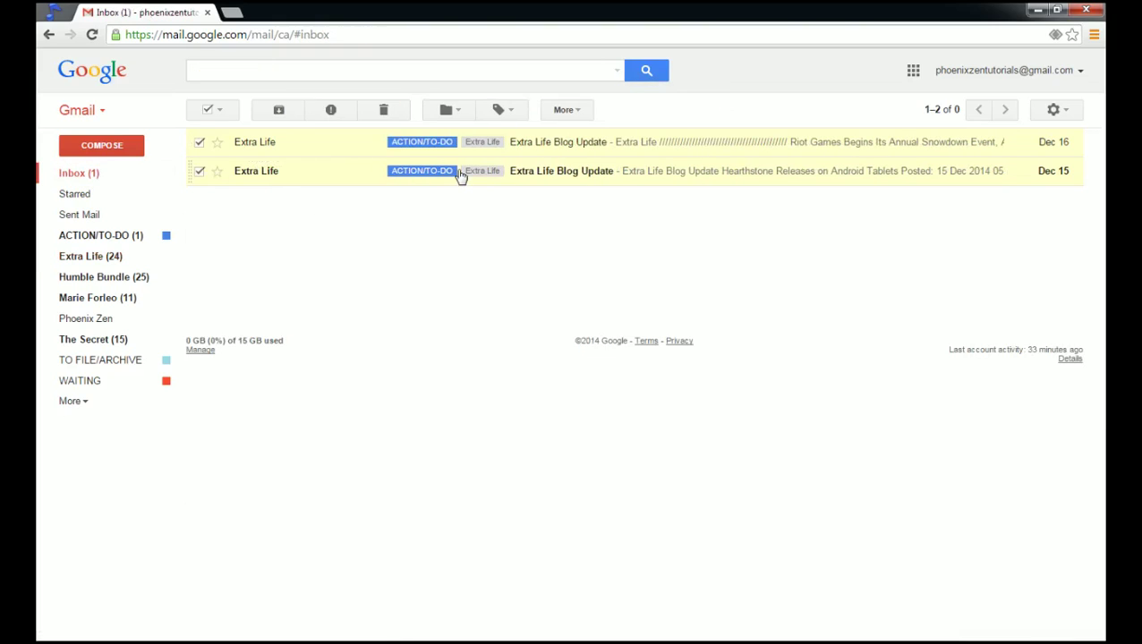
Clear the message selection, view the Dec 16 Extra Life Blog Update message and return to the inbox.
click(386, 72)
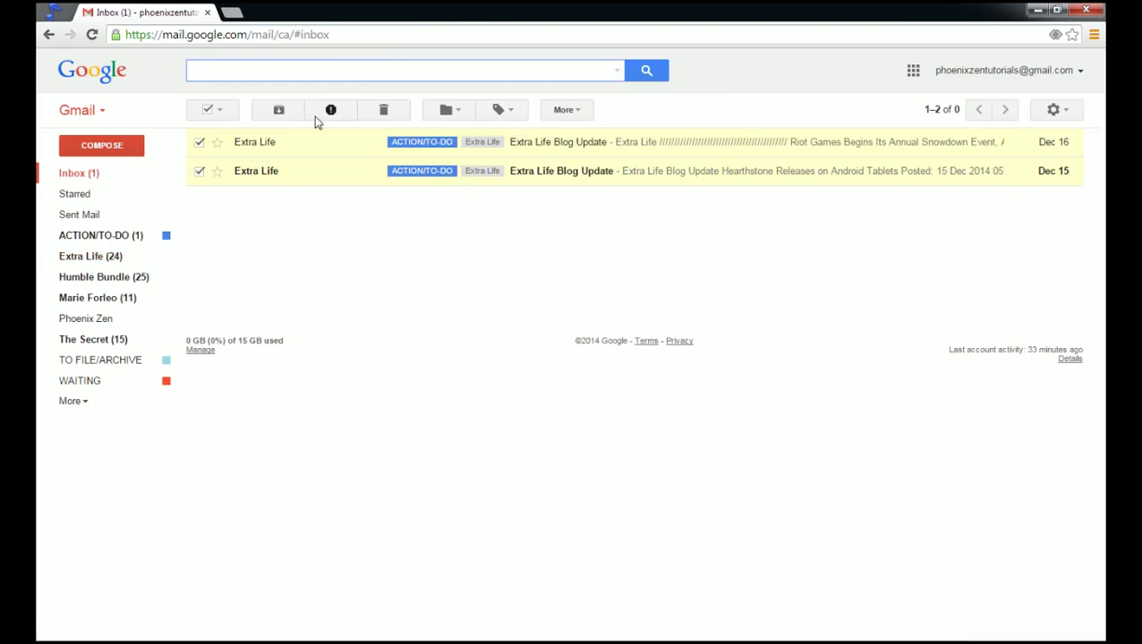
click(208, 110)
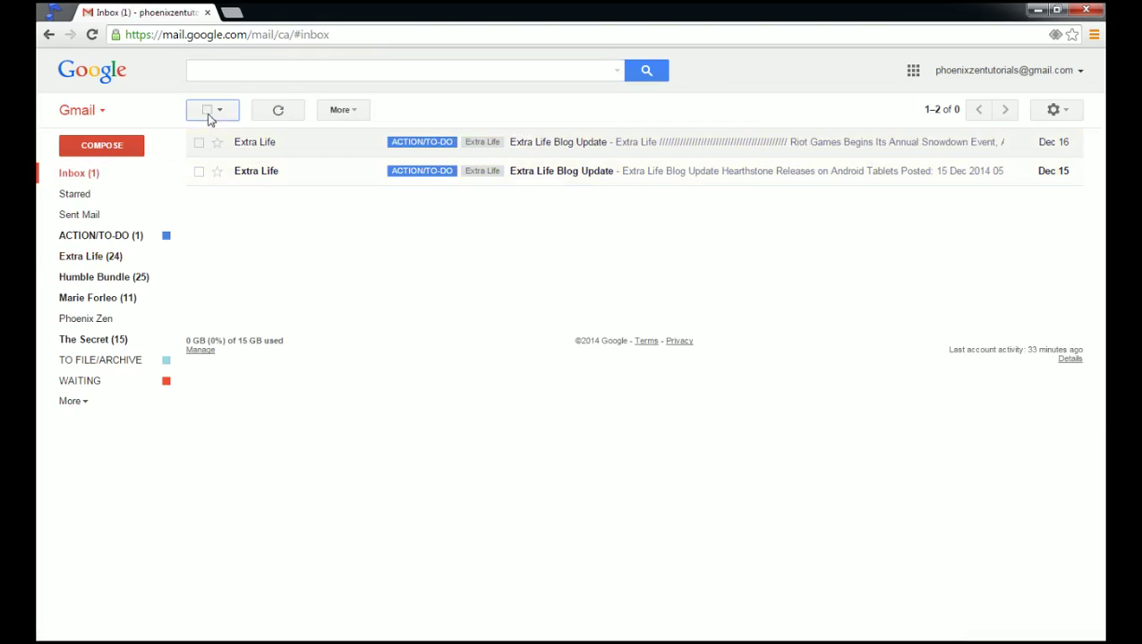
click(254, 141)
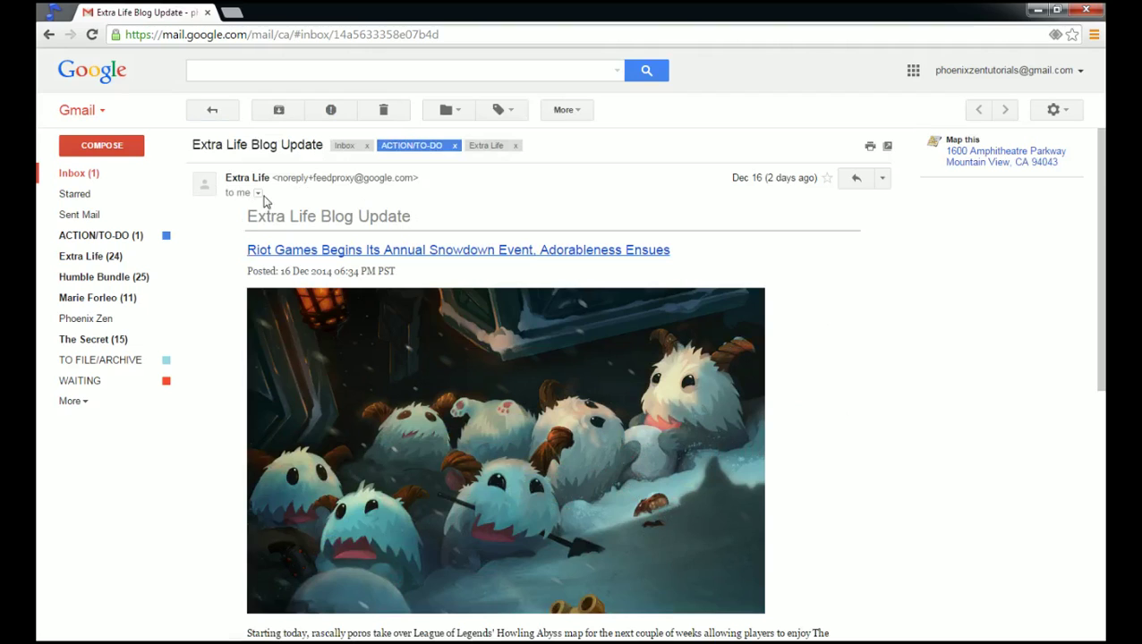
click(215, 111)
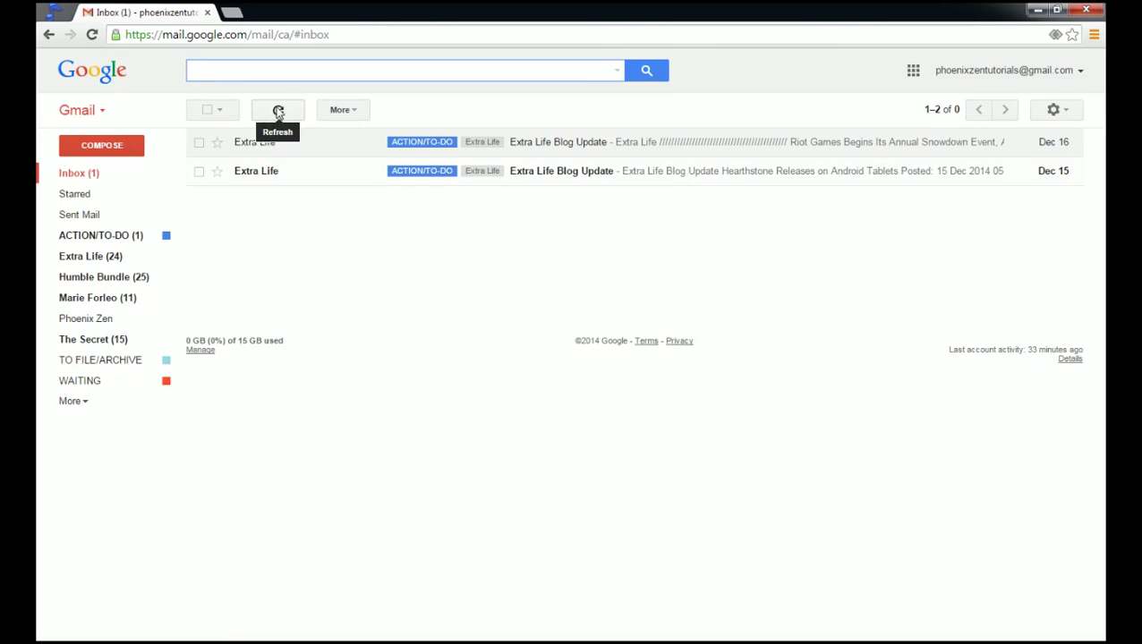
Start a new filter for messages with the subject "extra life blog update" and look through the matching messages.
click(620, 70)
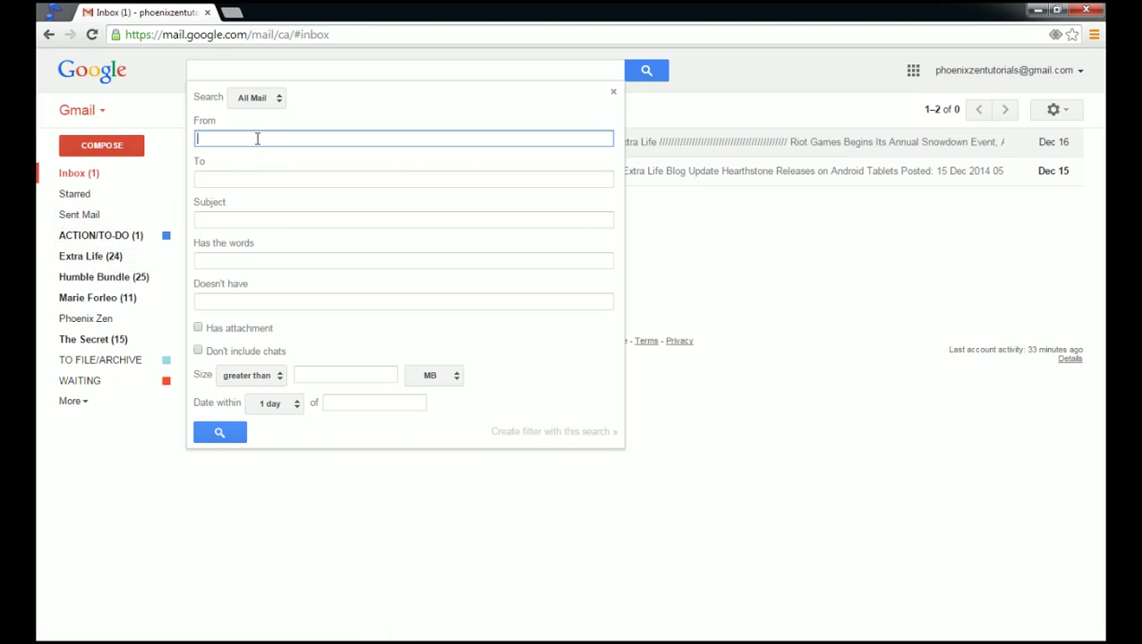
click(207, 218)
text(e)
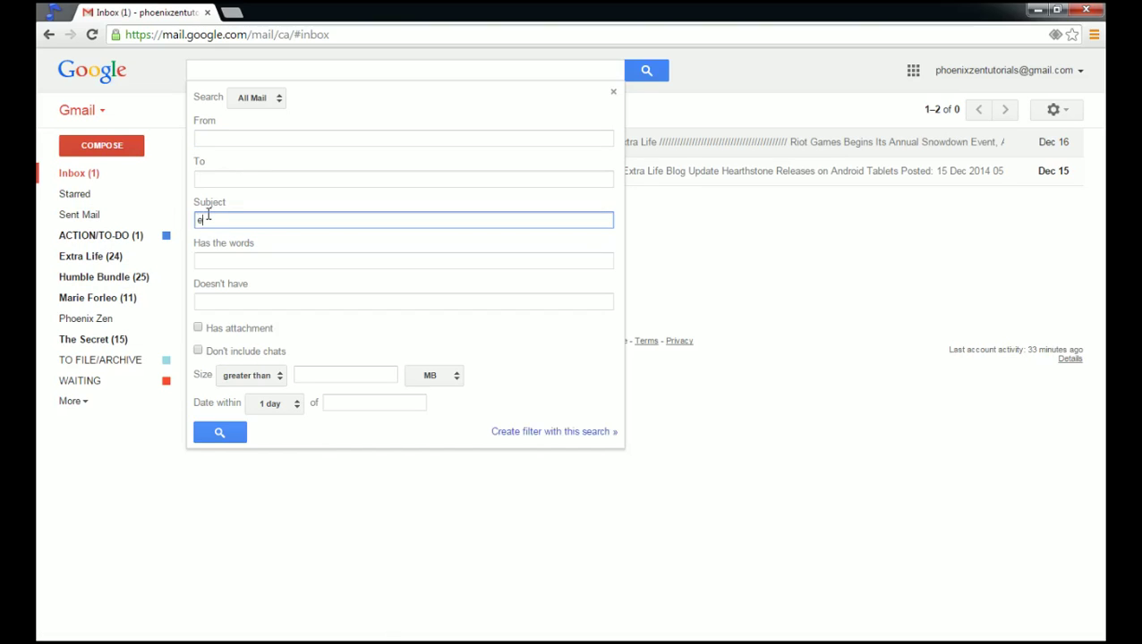
text(xtra life blog update)
click(517, 435)
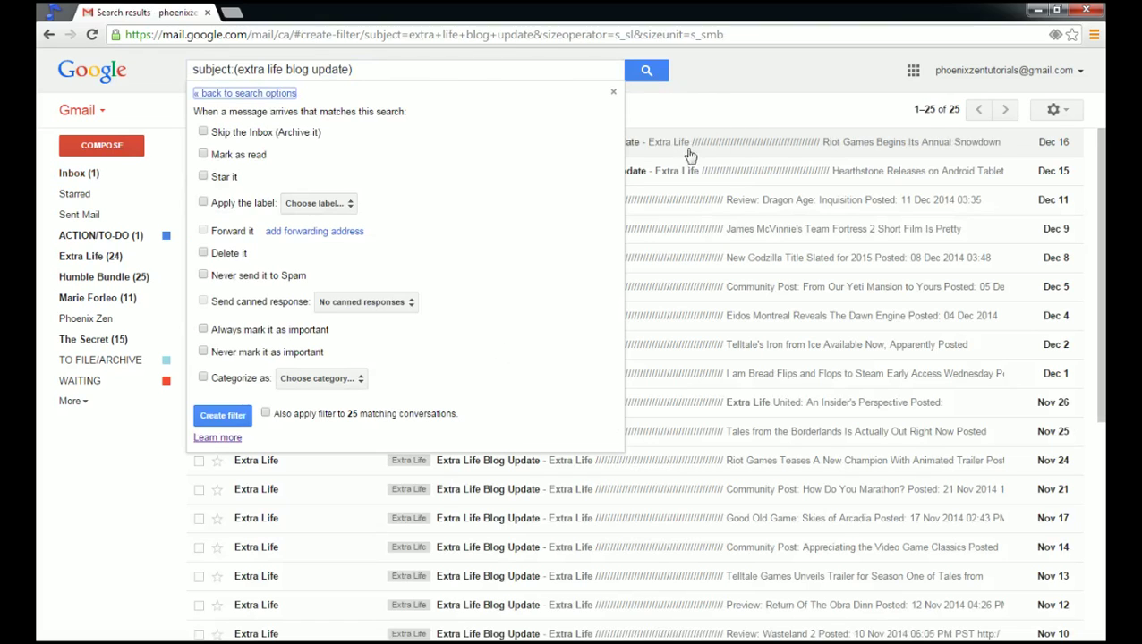
scroll(662, 403, down, 3)
scroll(642, 467, up, 3)
Set the filter to apply the Extra Life label to matching messages.
click(204, 203)
click(305, 205)
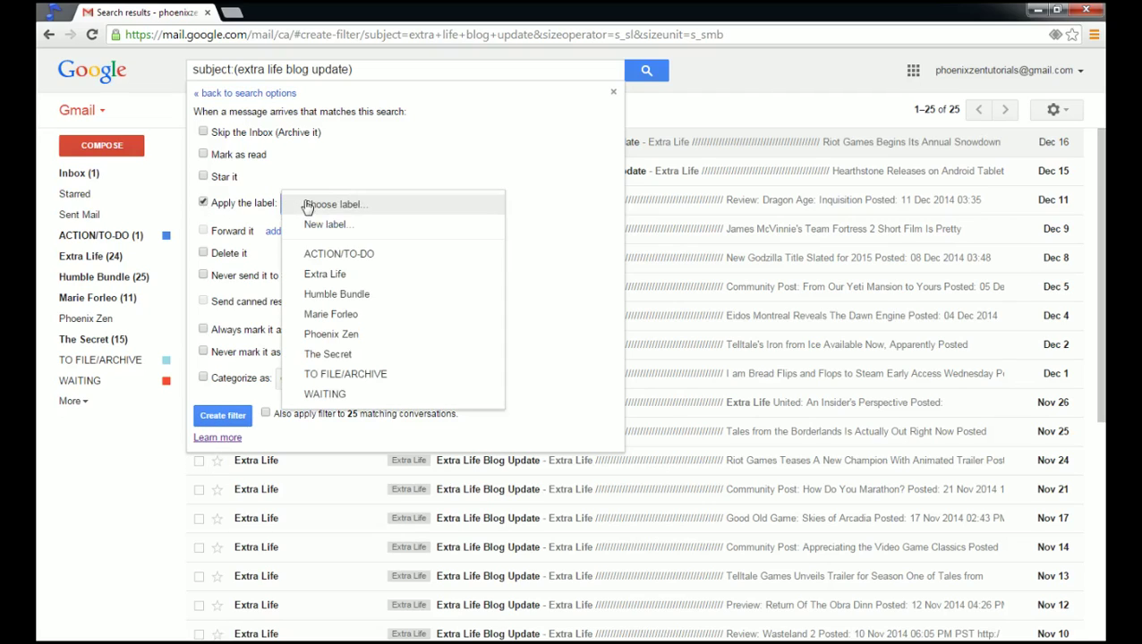
click(309, 274)
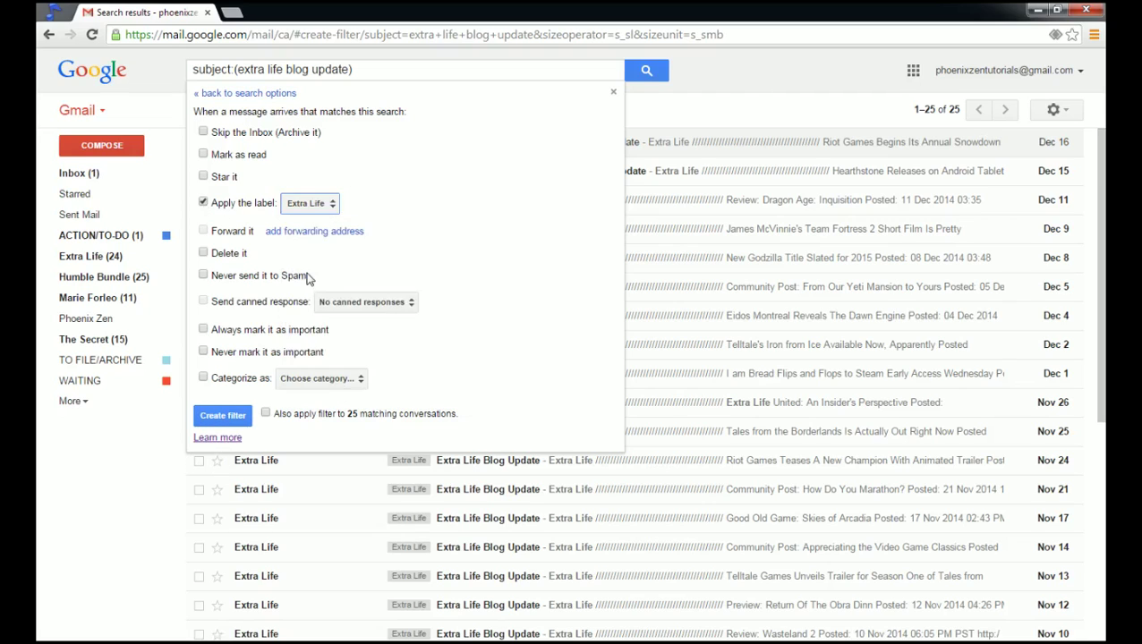
click(385, 198)
Examine the filter's canned response and category choices without selecting any.
click(402, 306)
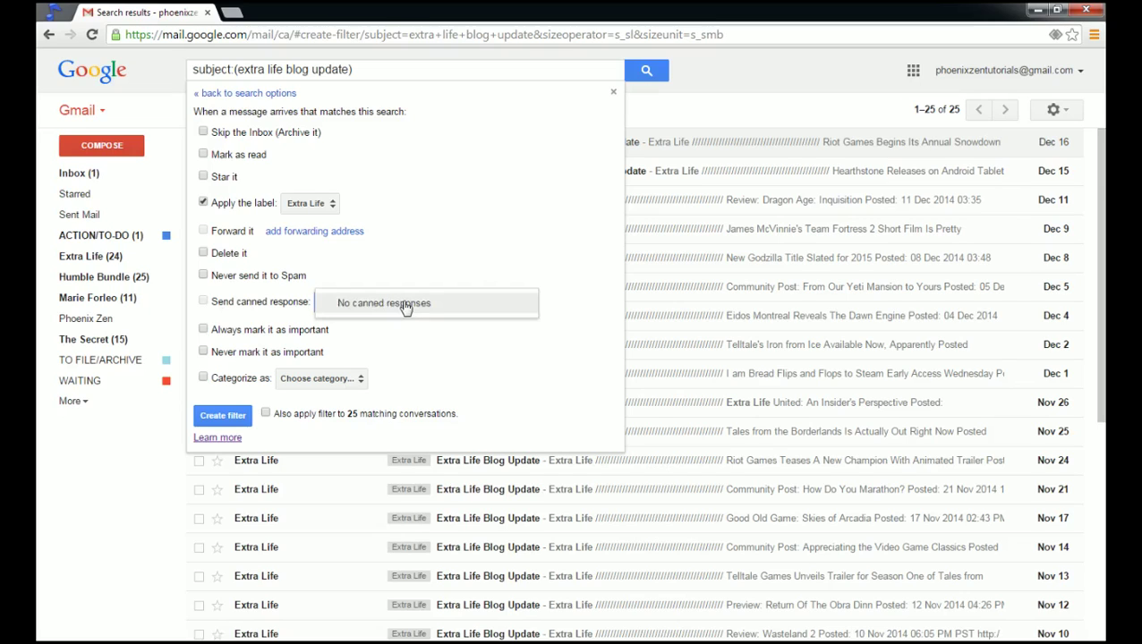
click(435, 286)
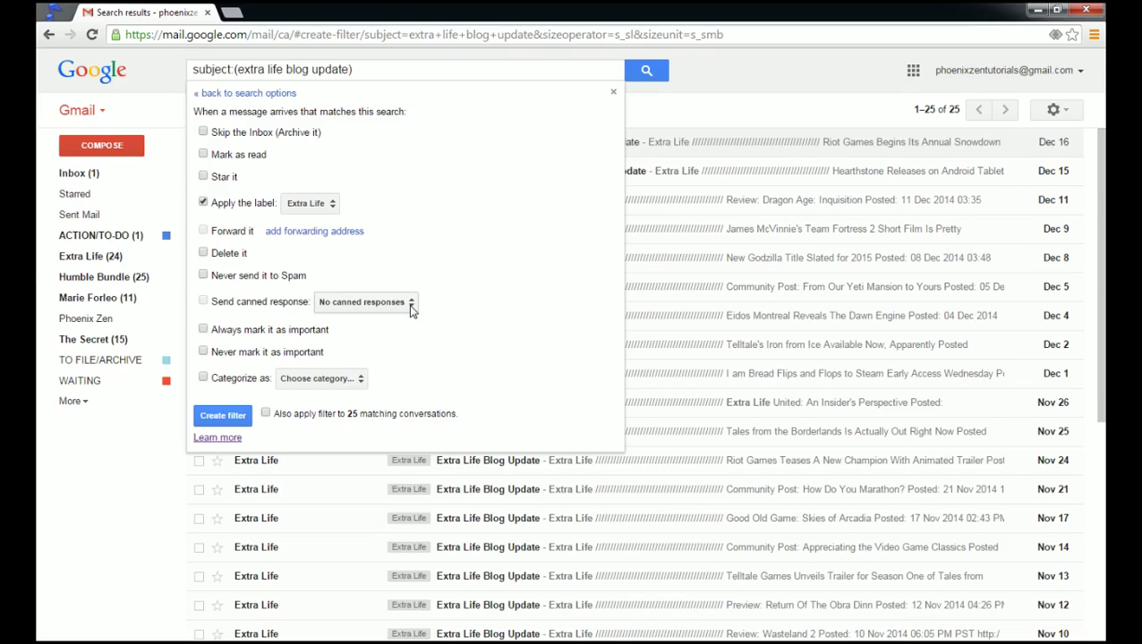
click(411, 309)
click(408, 303)
click(316, 380)
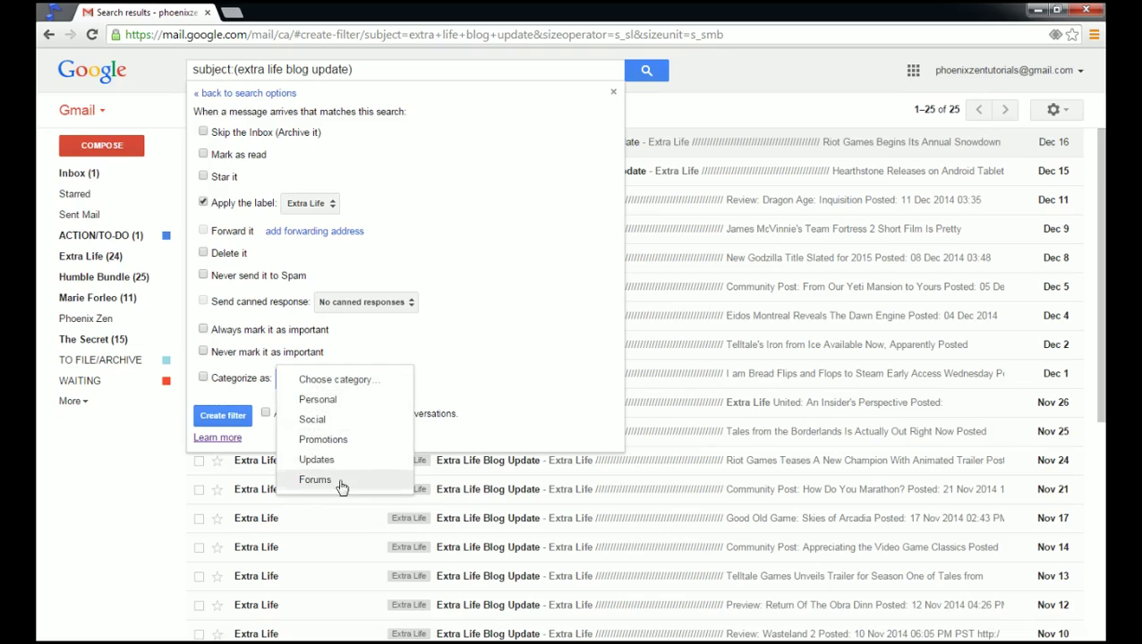
click(466, 364)
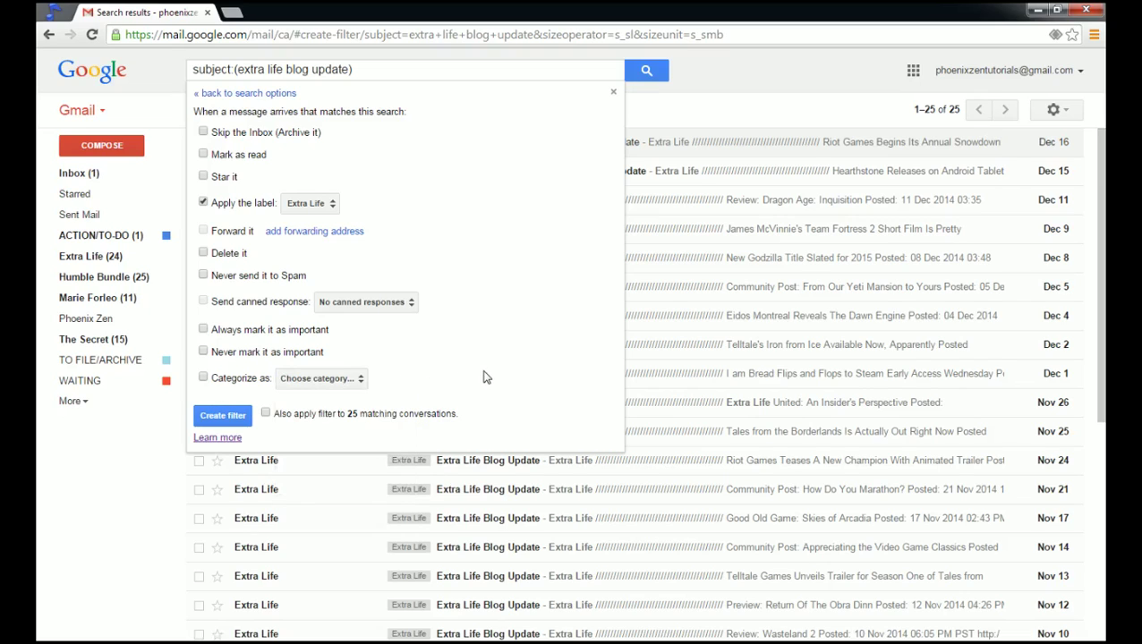
click(358, 379)
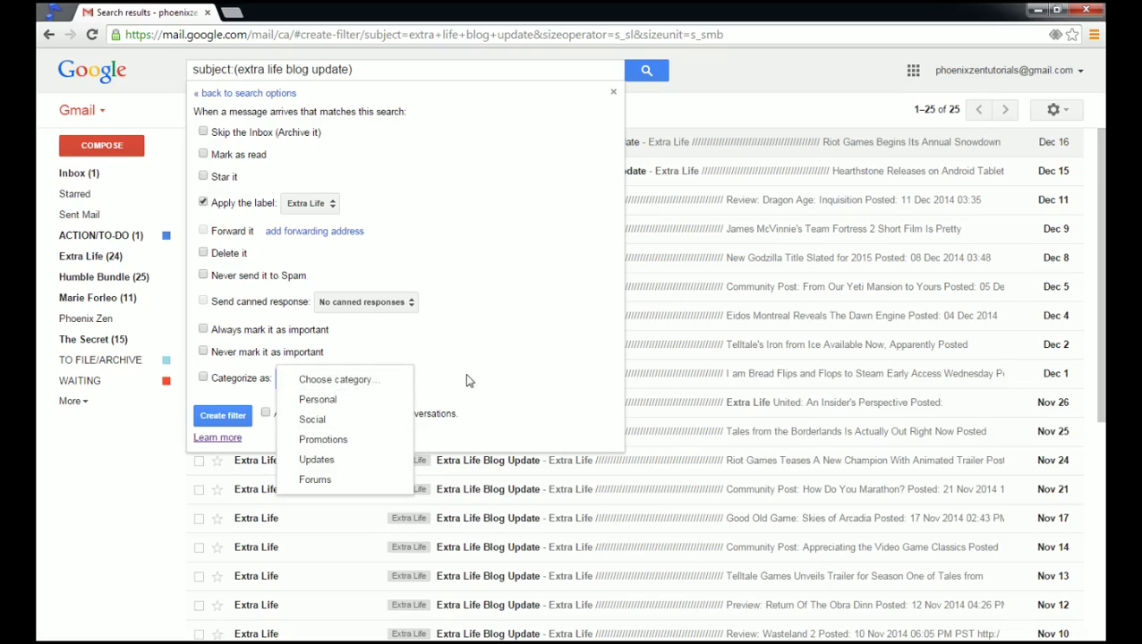
click(461, 379)
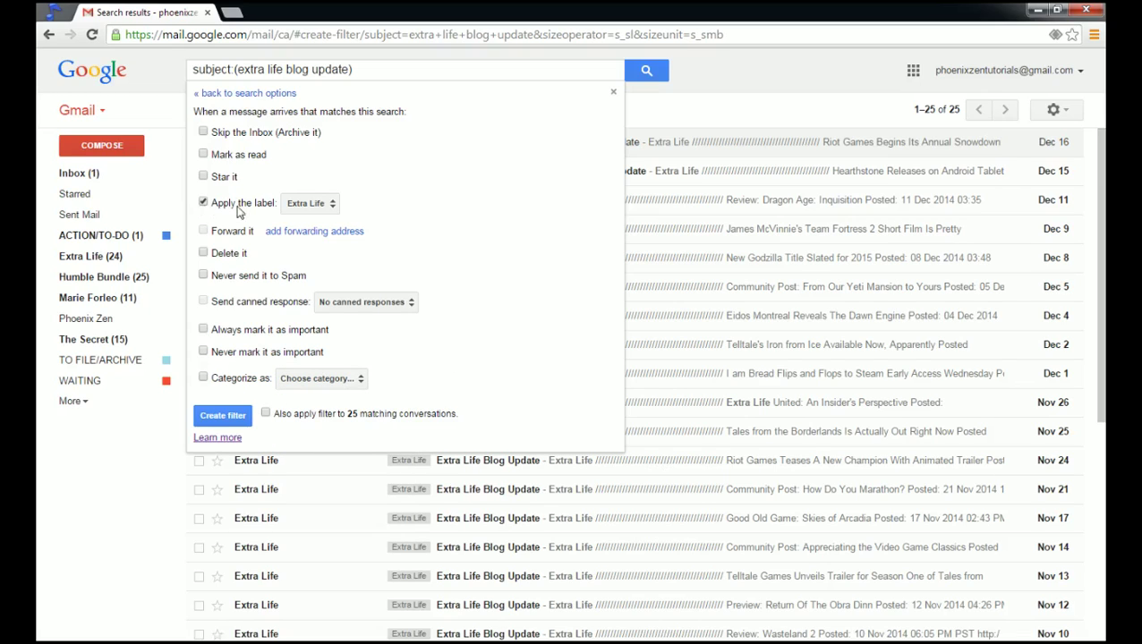
Set the filter to skip the Inbox and archive matching messages, and create it.
click(203, 132)
click(222, 416)
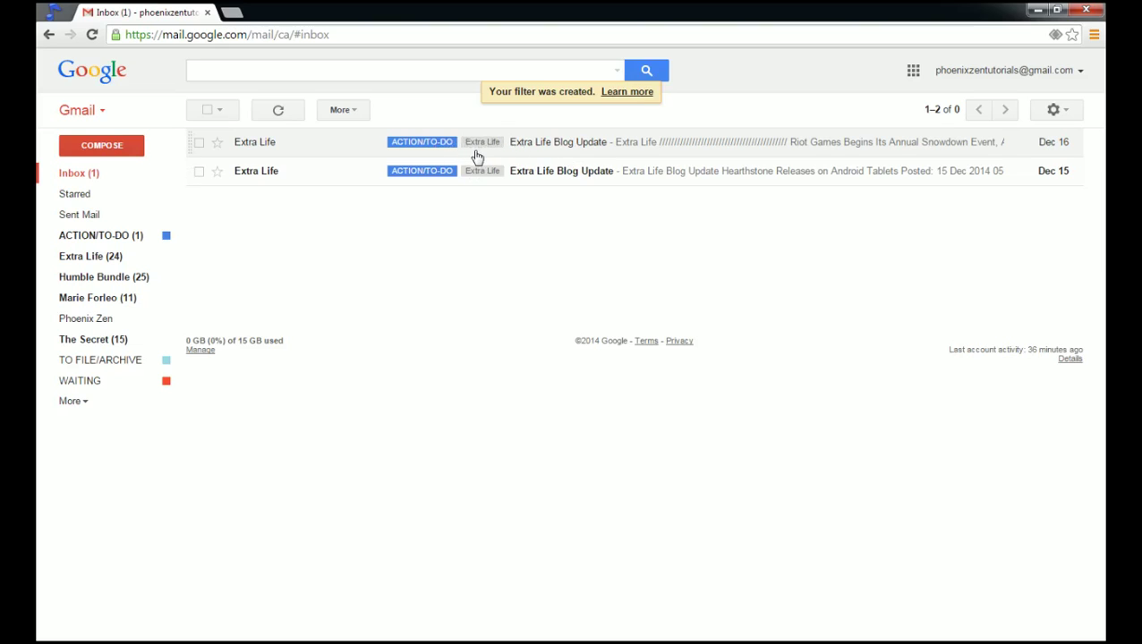
Archive the Dec 16 Extra Life Blog Update message from the inbox.
click(199, 146)
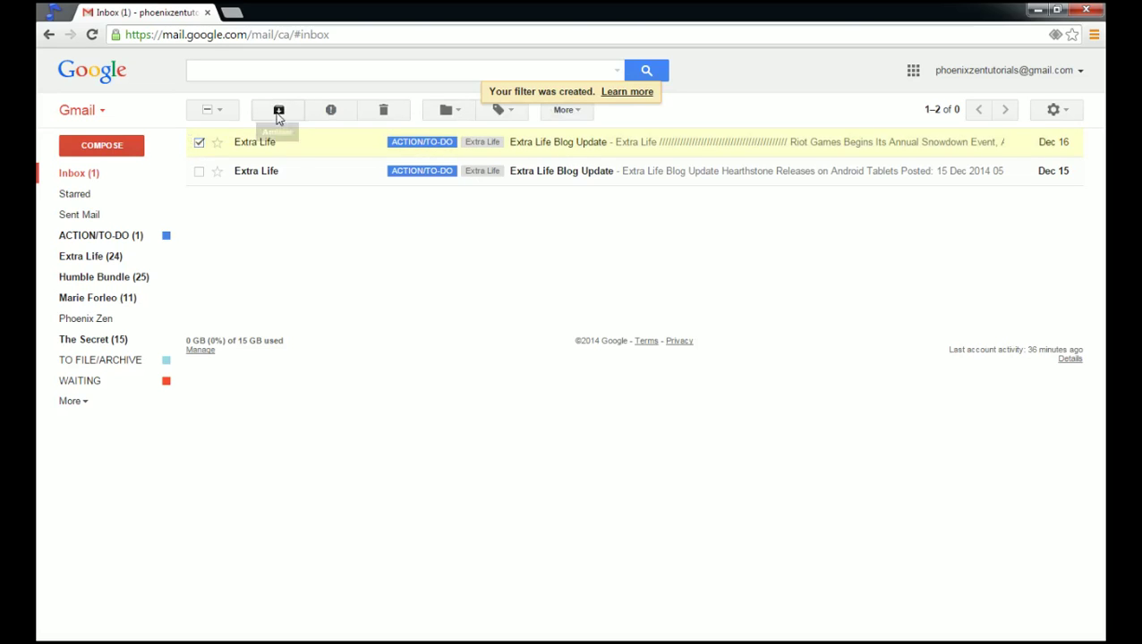
click(278, 111)
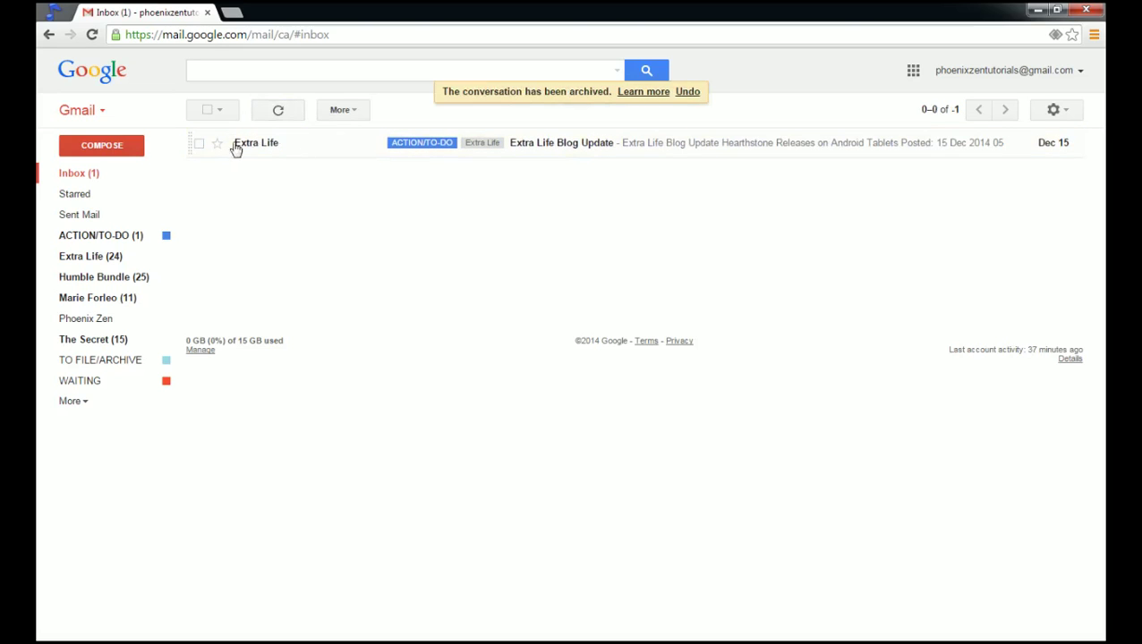
Archive the Dec 15 Extra Life Blog Update message from the inbox.
click(198, 145)
click(265, 116)
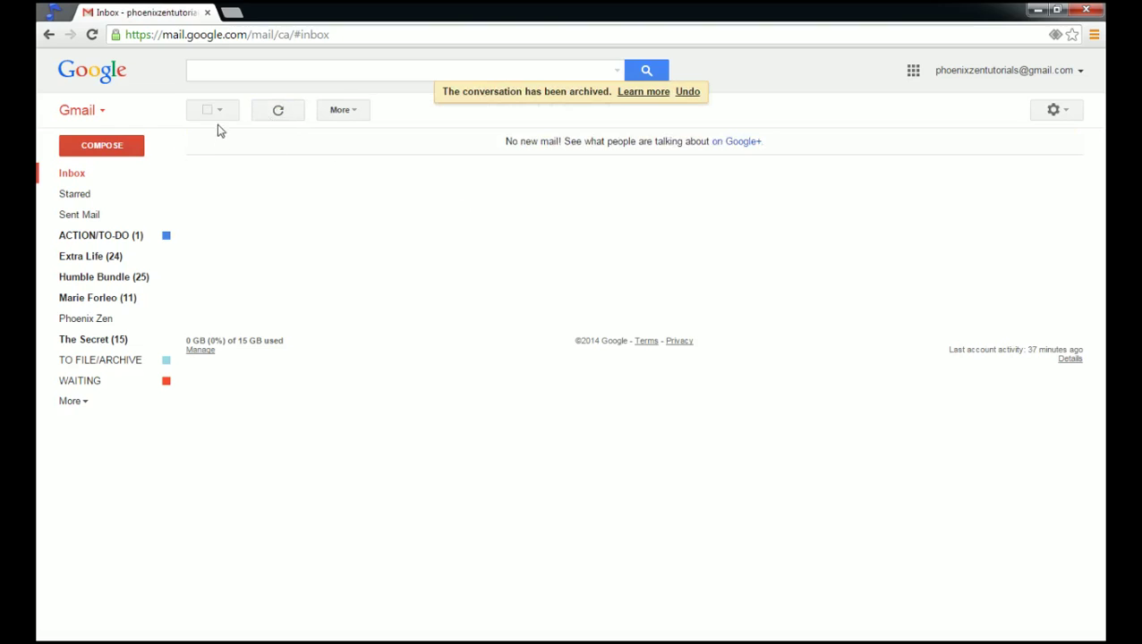
Check which labels are applied to the Dec 16 Extra Life message under ACTION/TO-DO, and return to the inbox.
click(97, 236)
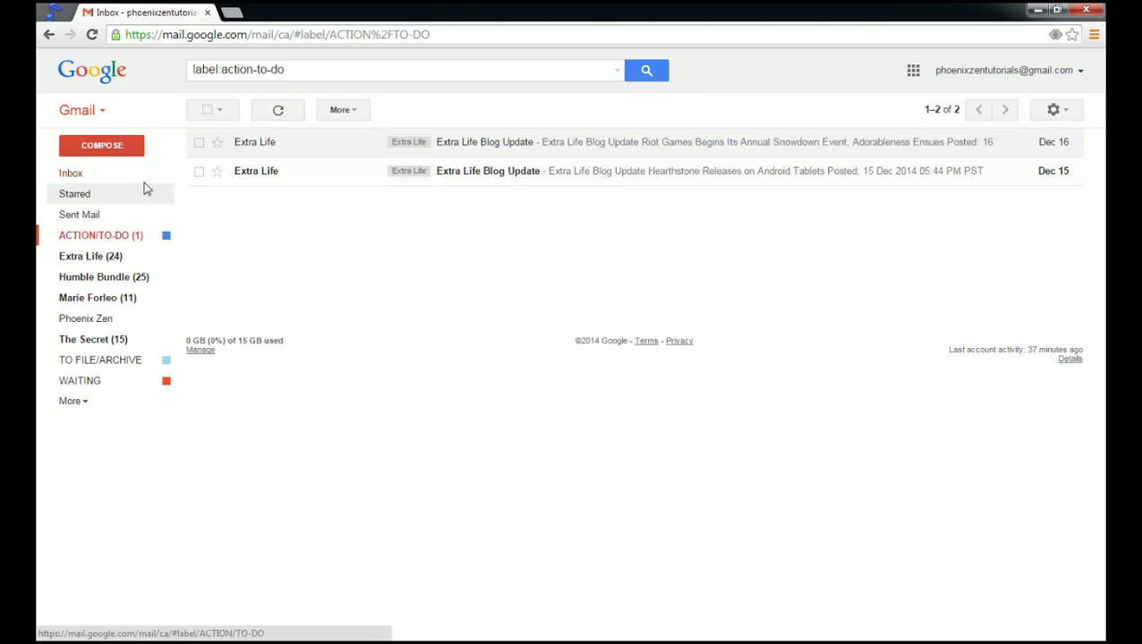
click(196, 142)
click(511, 109)
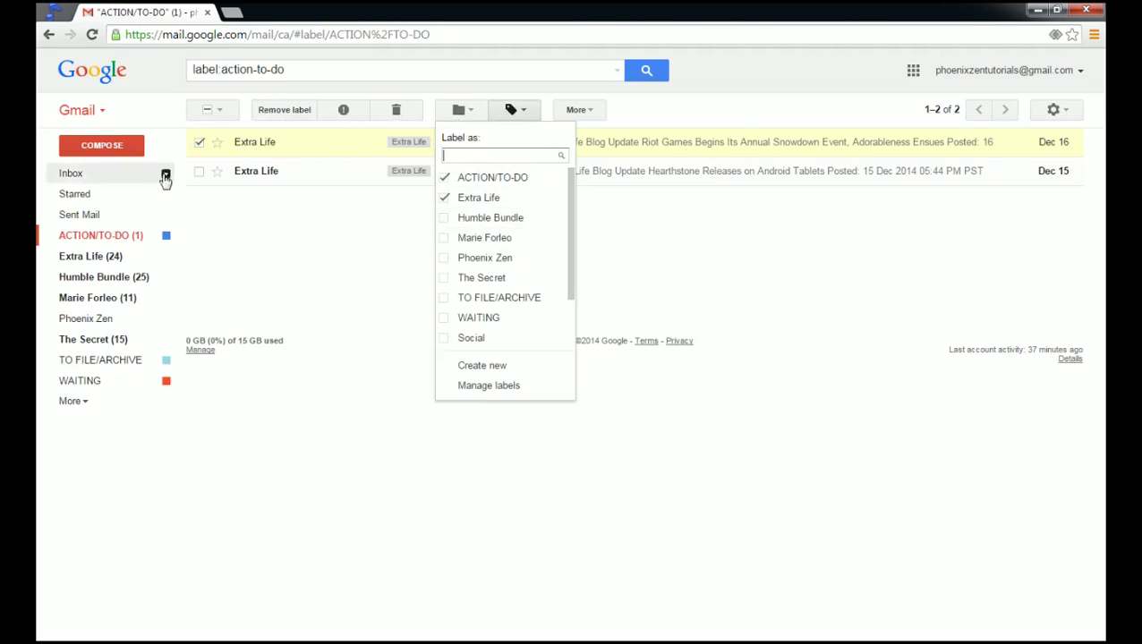
click(96, 173)
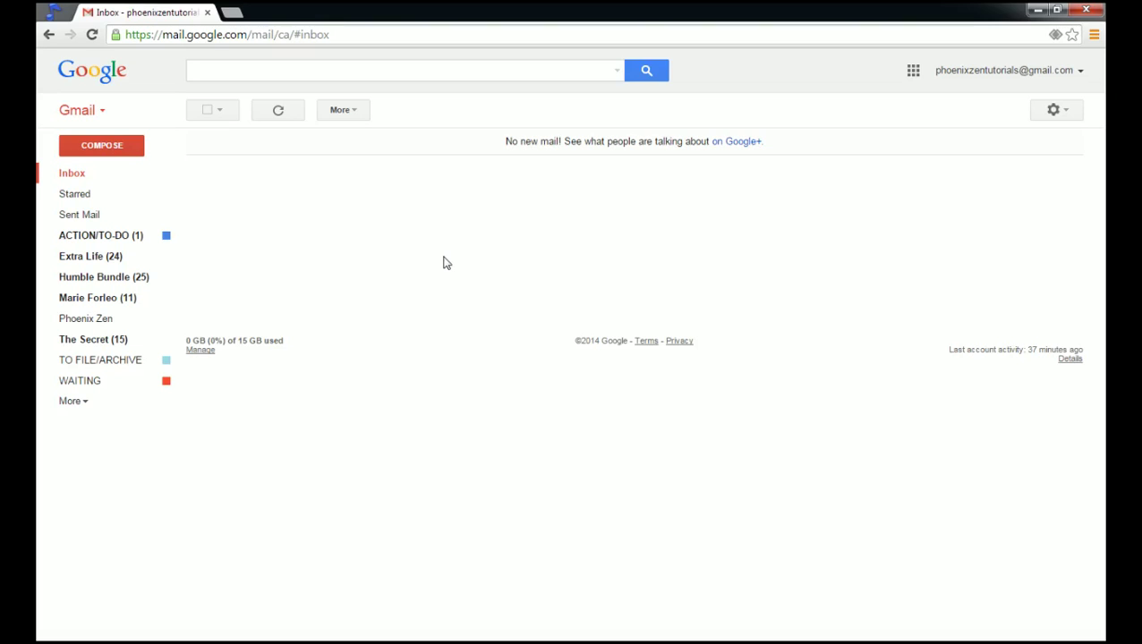
Review the existing filters in the mail settings and return to the inbox.
click(1057, 111)
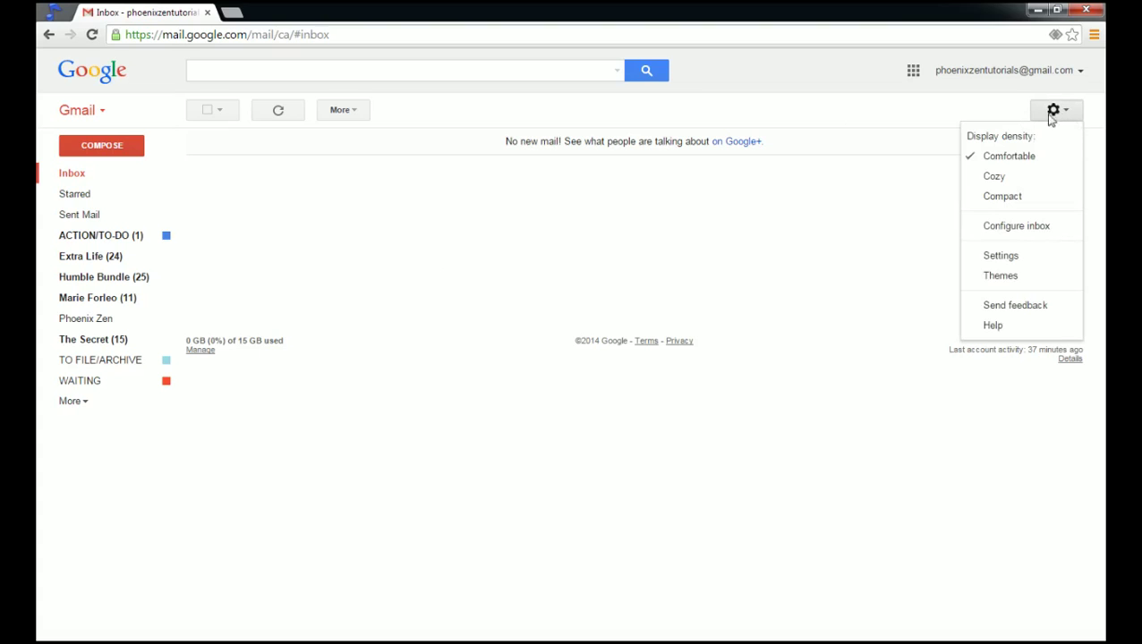
click(996, 256)
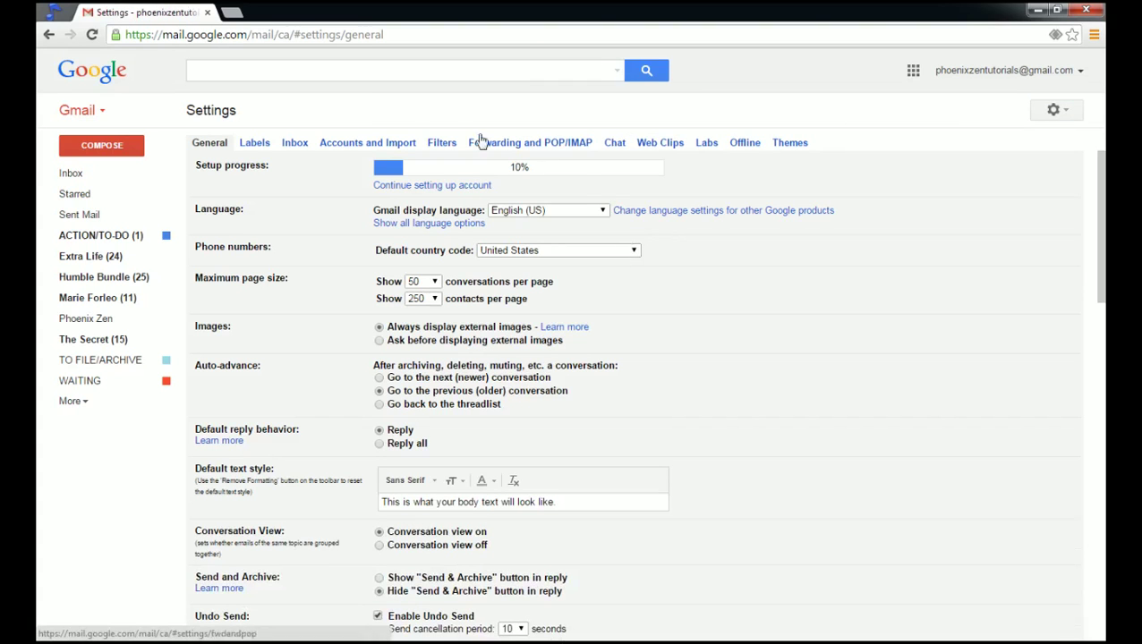
click(442, 144)
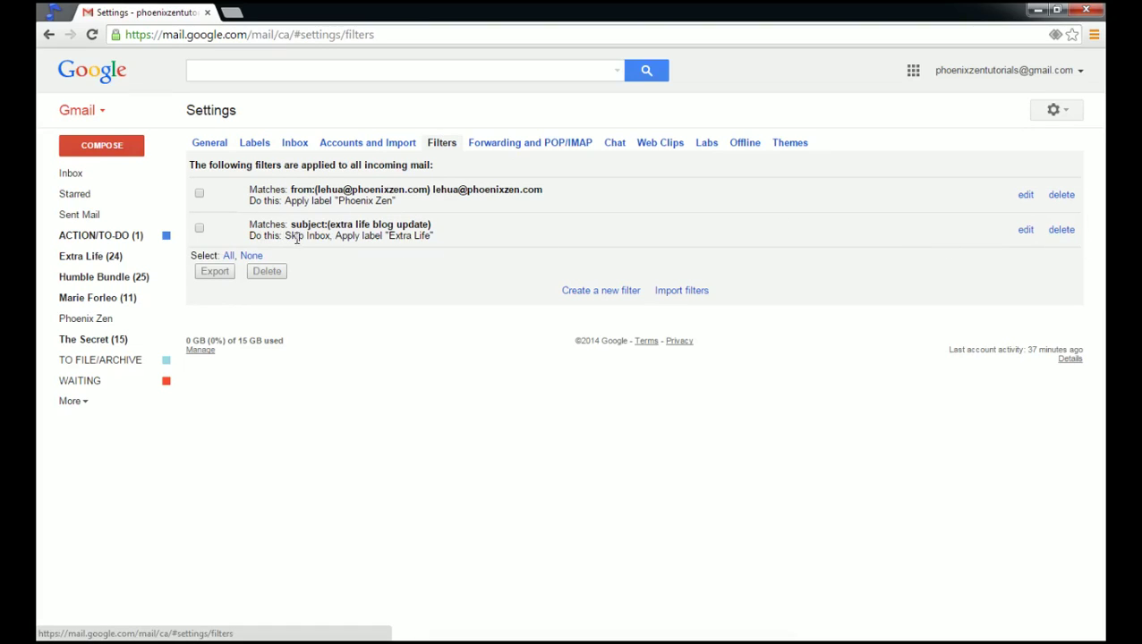
click(102, 197)
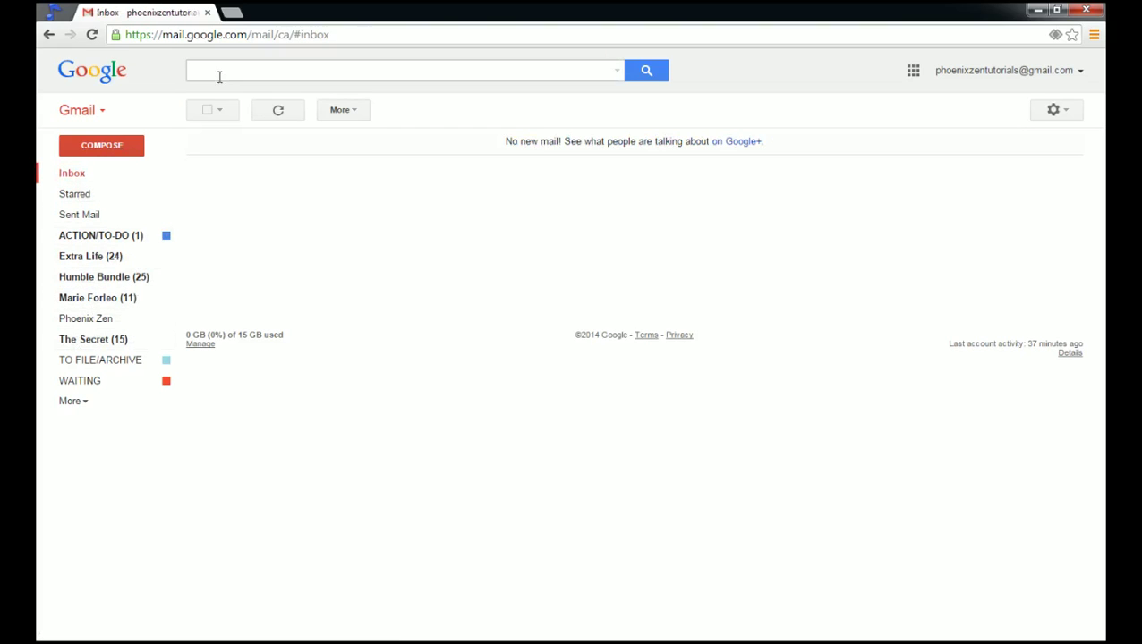
Deselect the messages under the Humble Bundle label and copy the sender's e-mail address from the Dec 16 charity message.
click(123, 277)
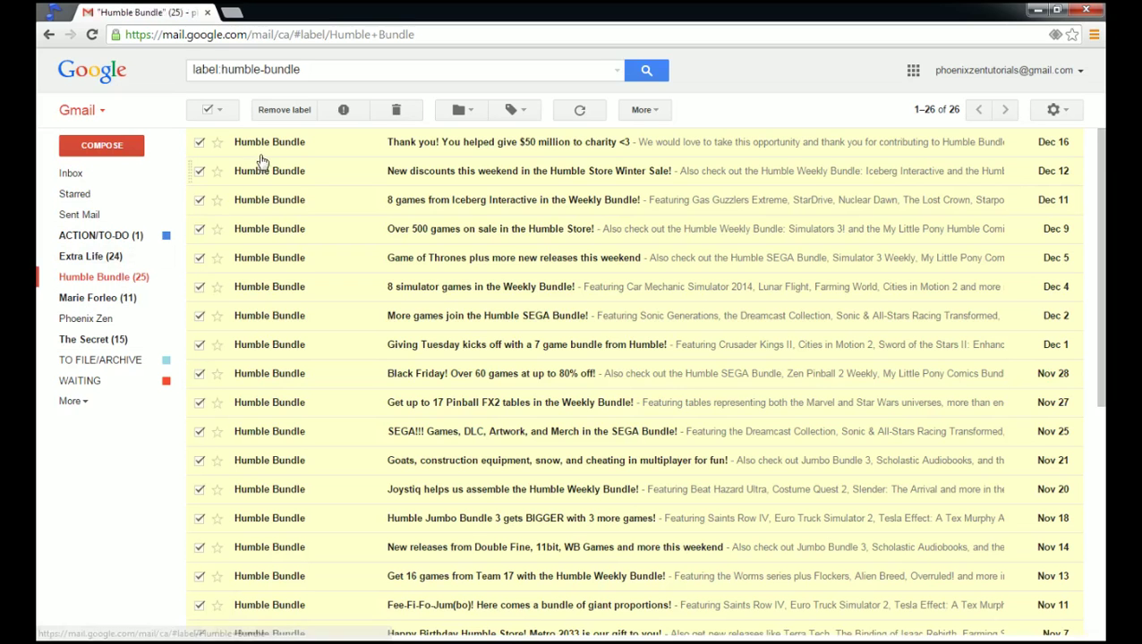
click(207, 109)
click(265, 143)
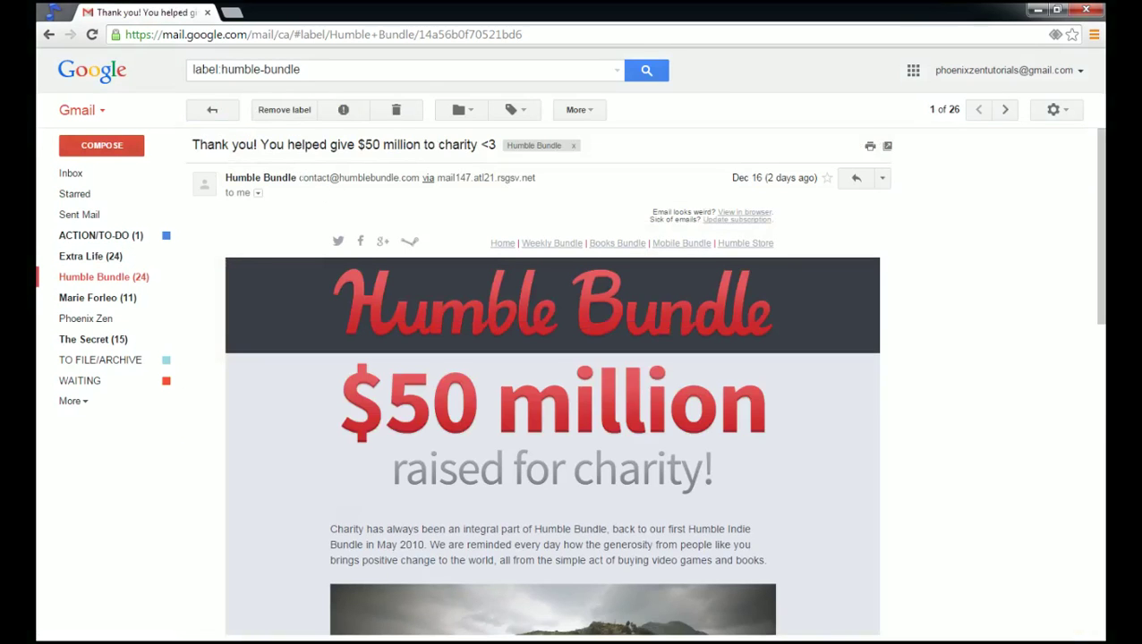
drag(299, 179, 417, 190)
key(ctrl+c)
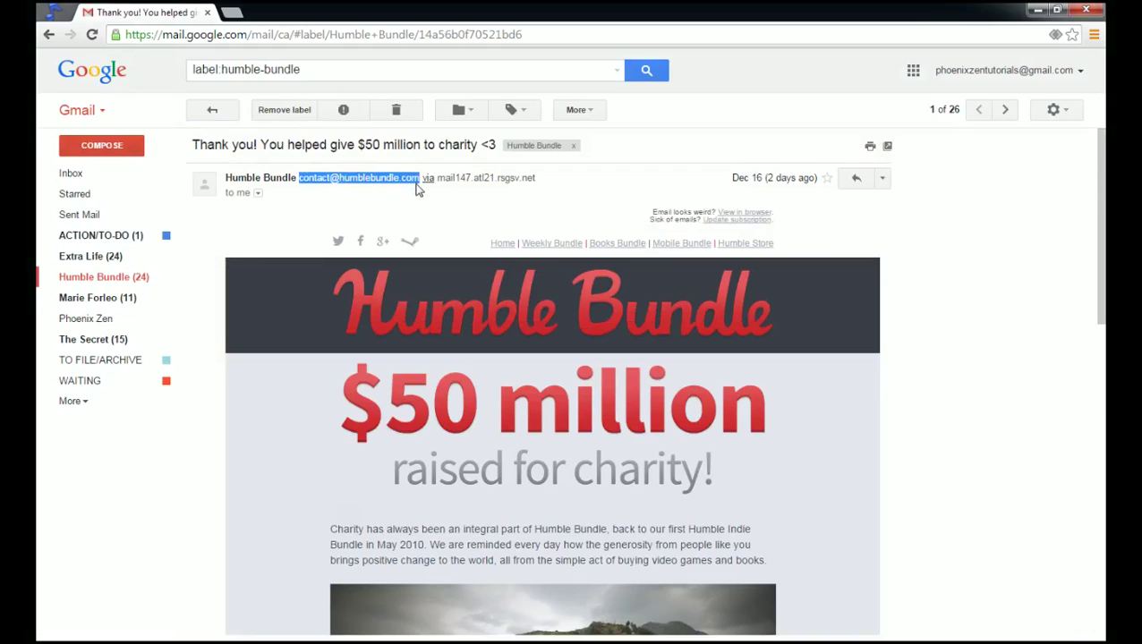
Start a filter from the inbox using the copied Humble Bundle address as both the sender and the contained words.
click(72, 173)
click(238, 71)
key(ctrl+v)
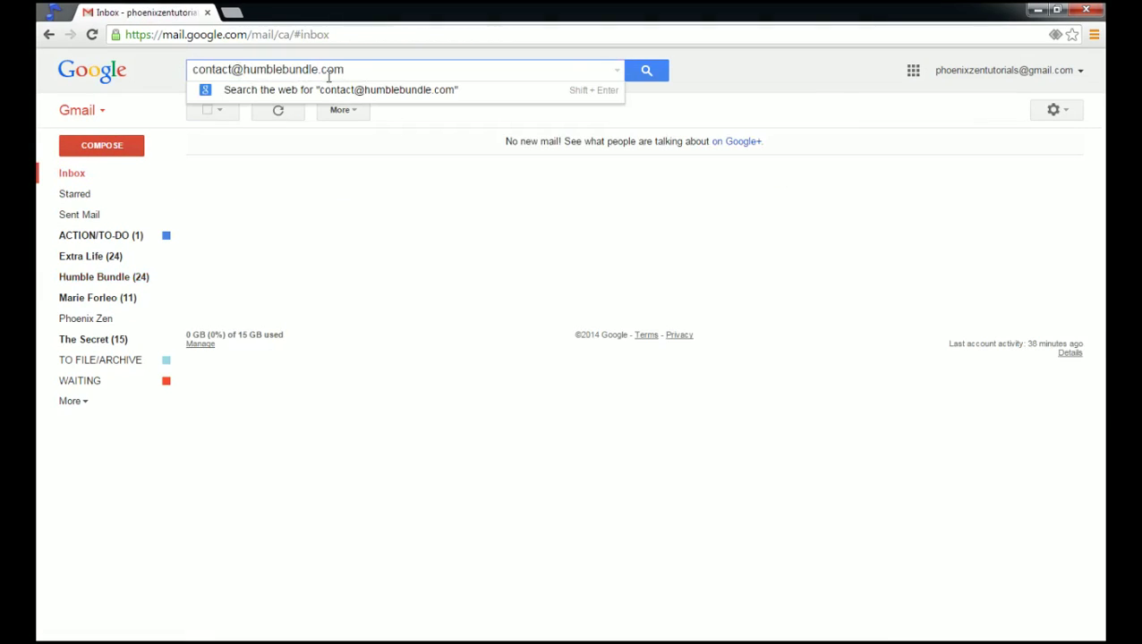
click(617, 72)
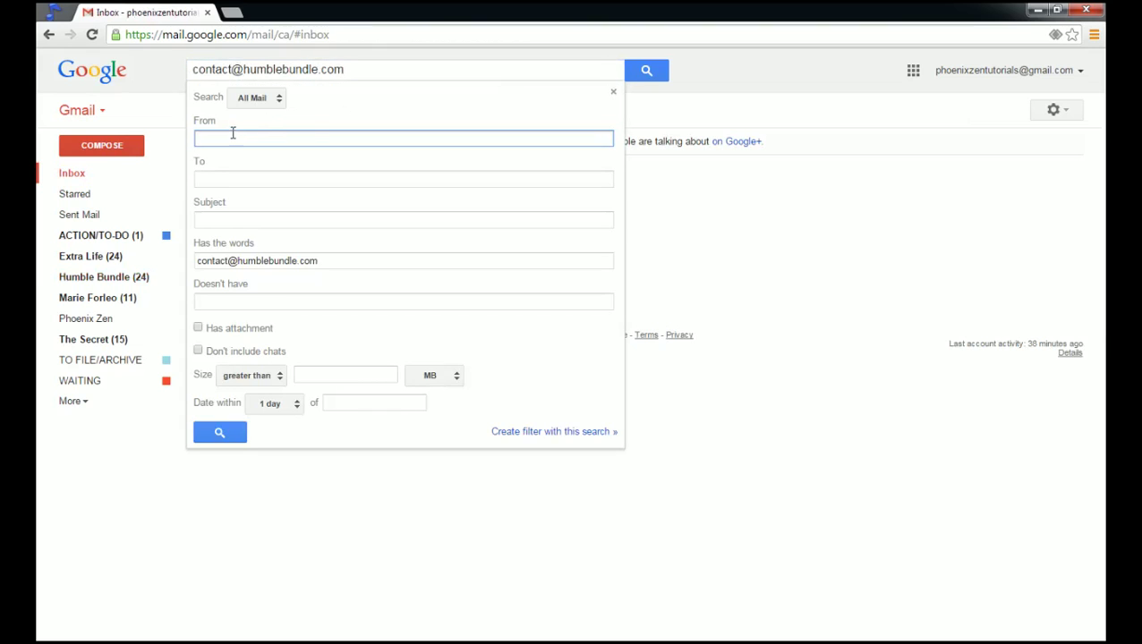
key(ctrl+v)
click(543, 432)
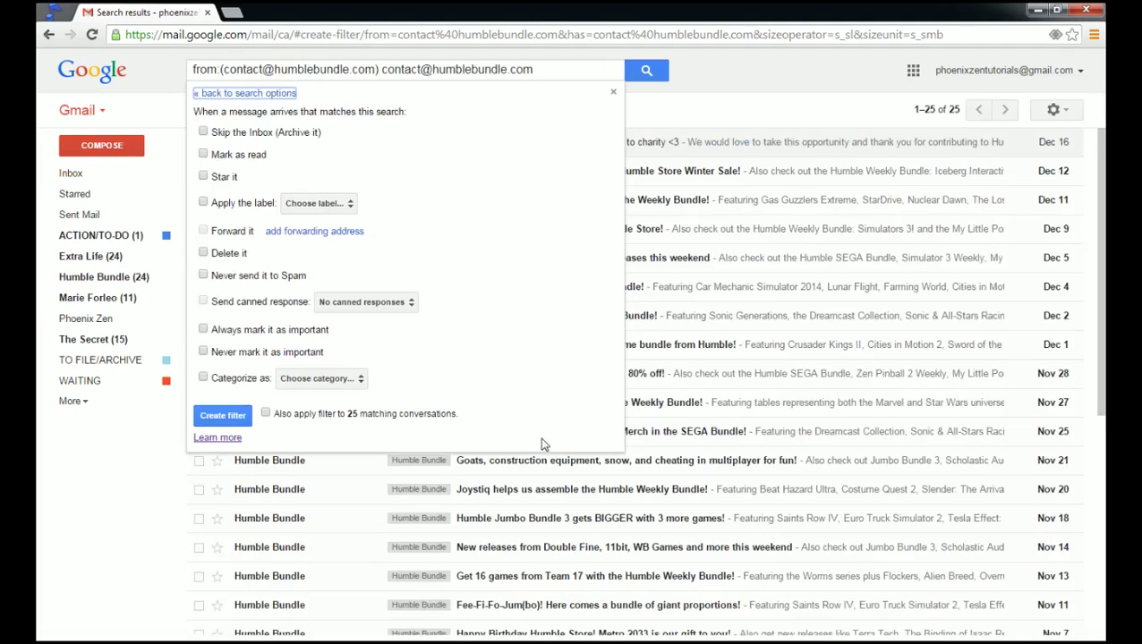
Set the filter to skip the Inbox and apply the Humble Bundle label, and create it.
scroll(543, 438, down, 5)
scroll(583, 529, up, 5)
click(204, 133)
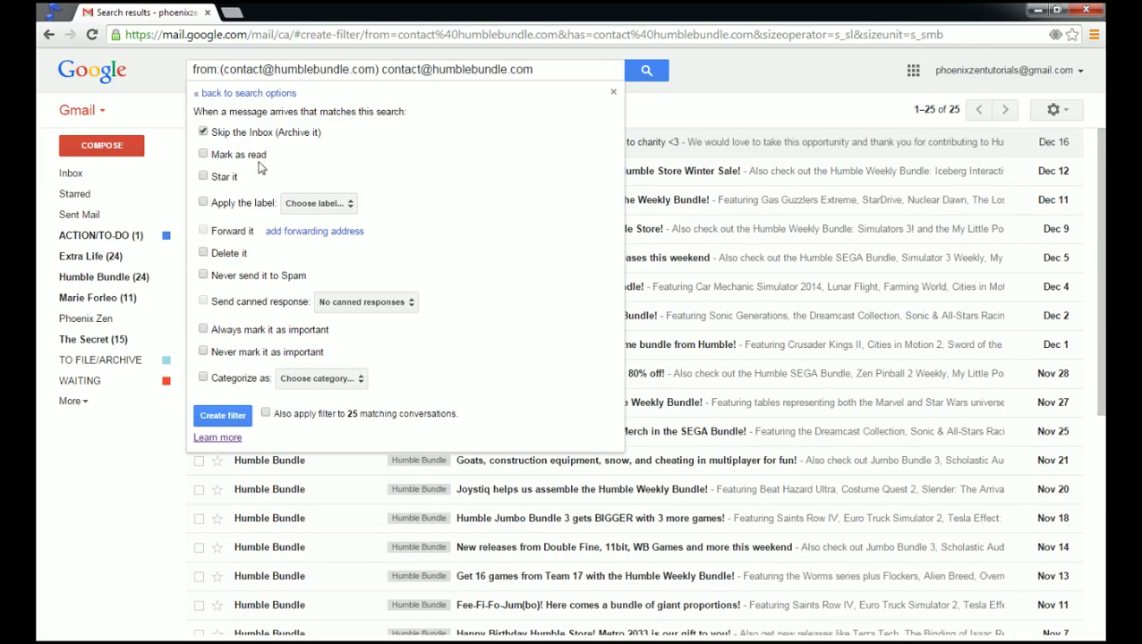
click(204, 204)
click(303, 206)
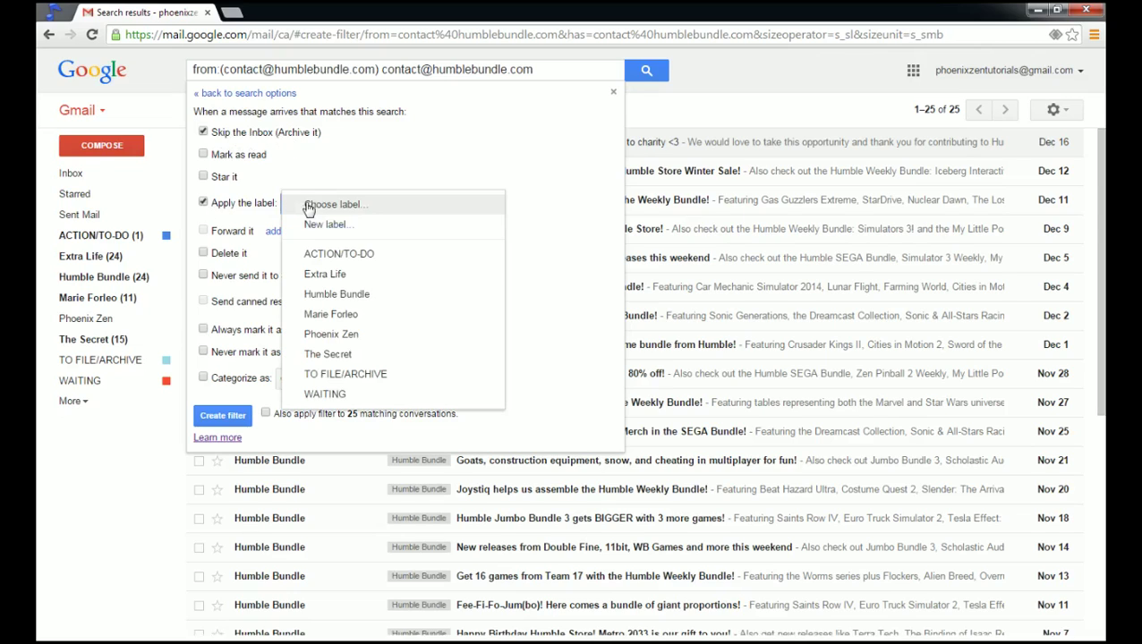
click(309, 294)
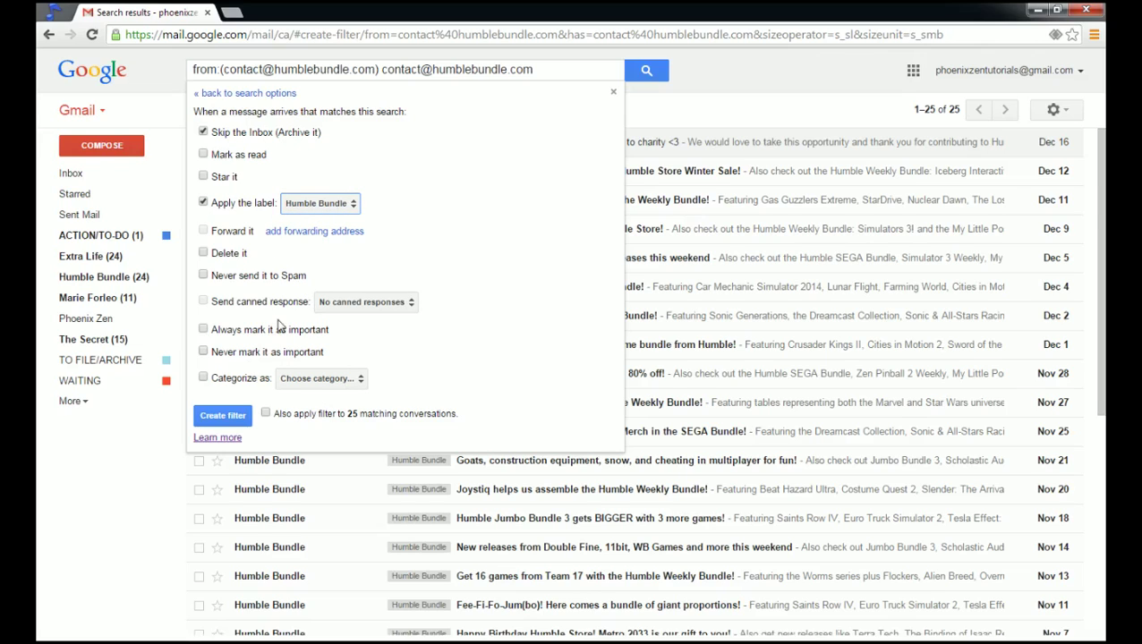
click(224, 416)
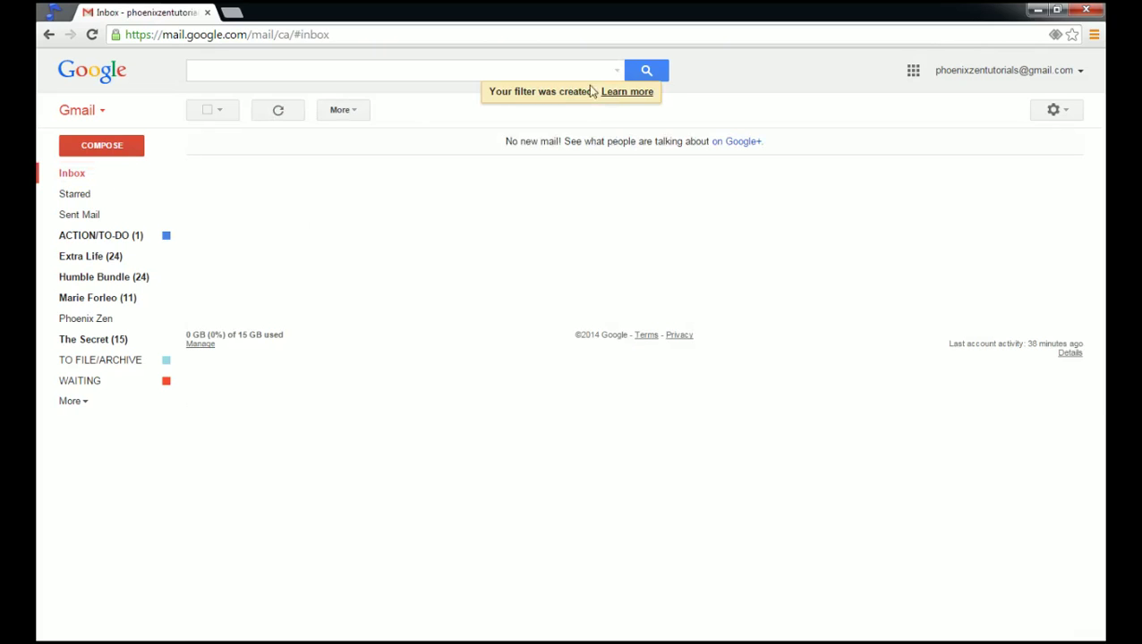
Open the list of filters in the settings to check the new Humble Bundle filter.
click(1054, 110)
click(1014, 255)
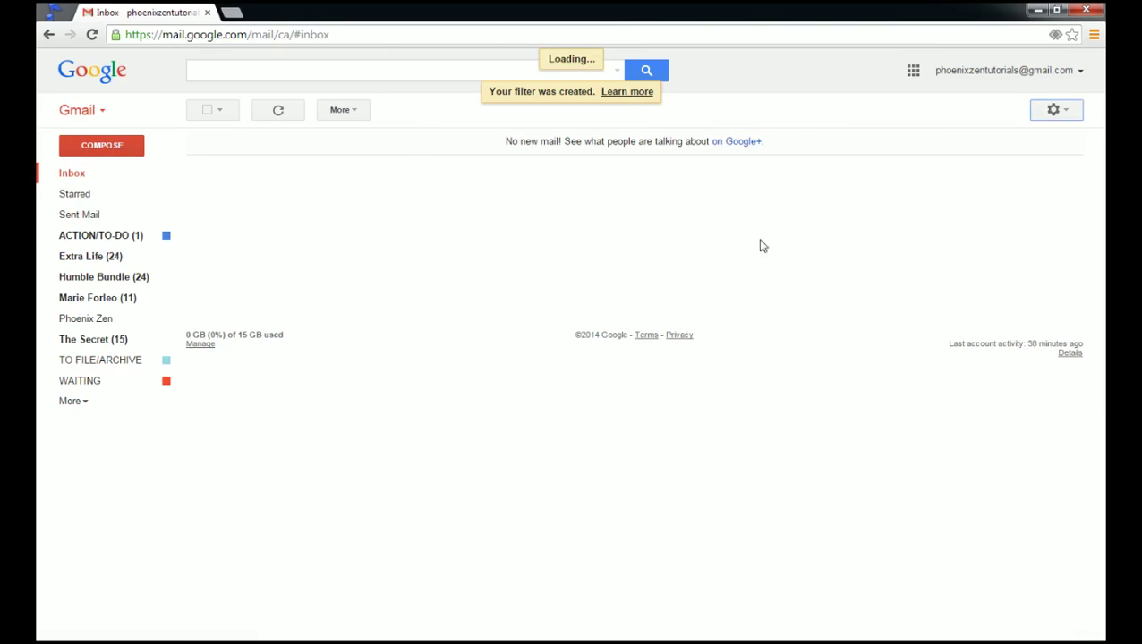
click(453, 143)
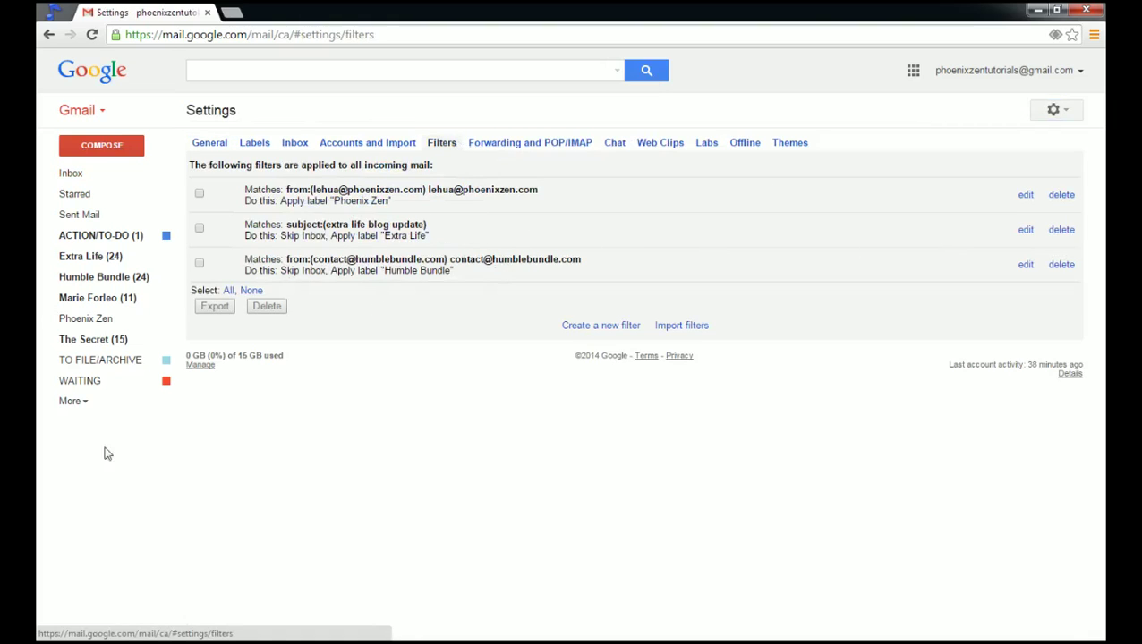
View the ACTION/TO-DO messages and the inbox, and open All Mail to look at the archived messages.
click(75, 402)
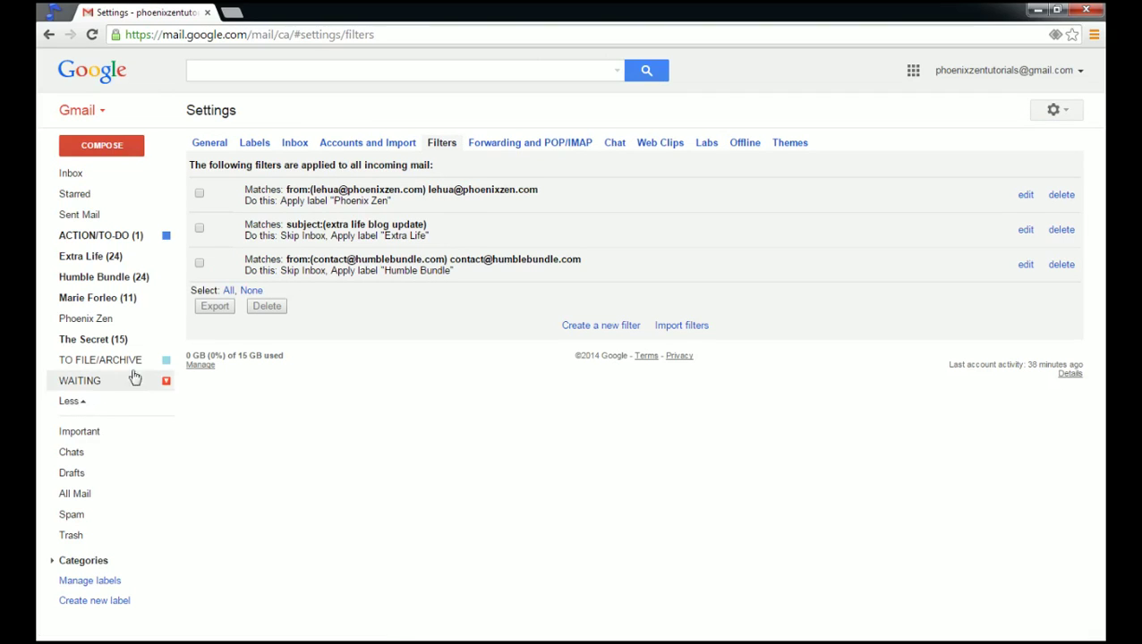
click(122, 241)
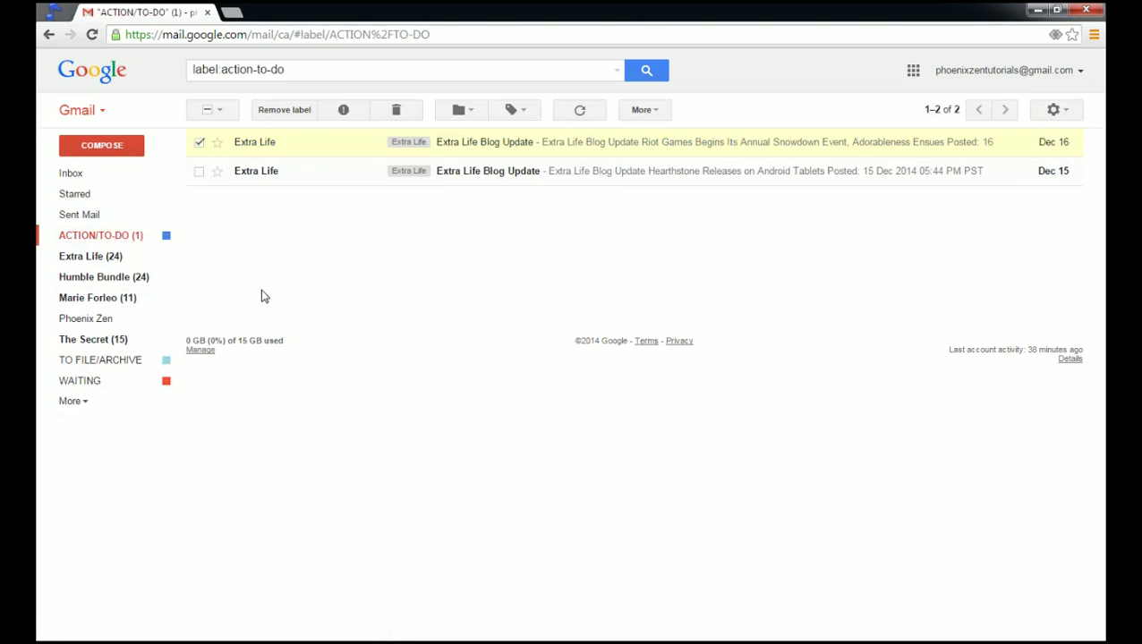
click(71, 174)
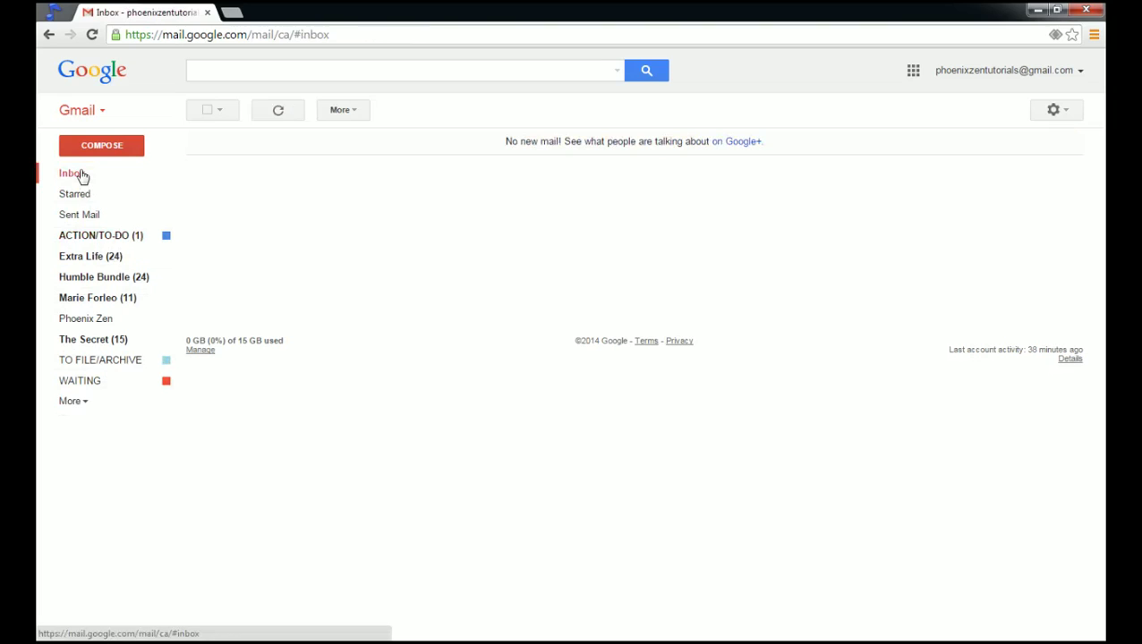
click(75, 402)
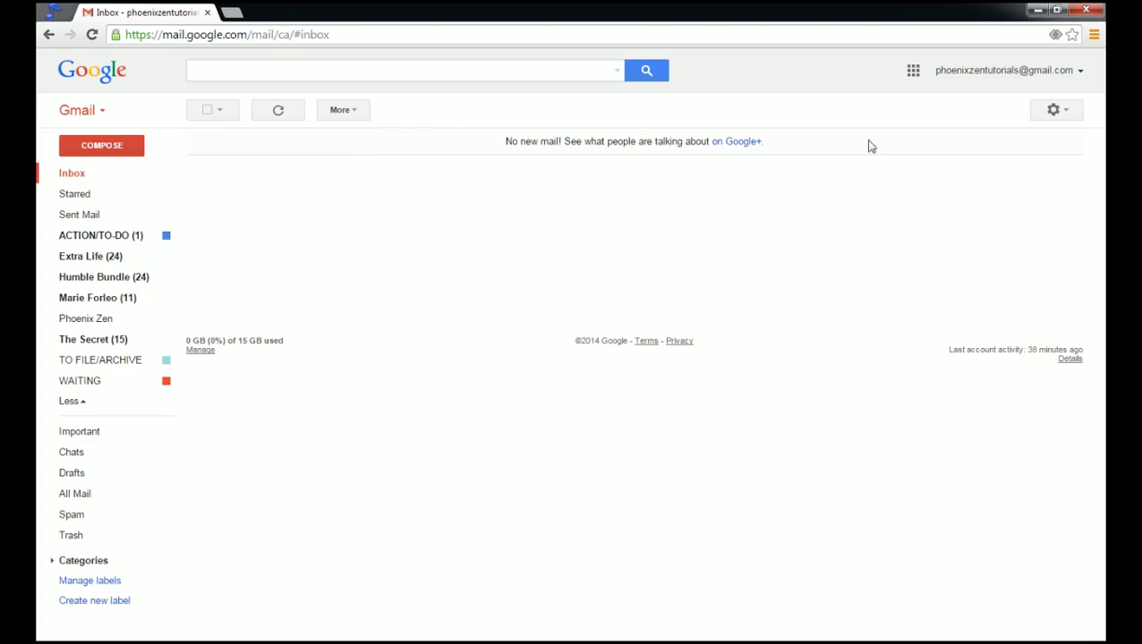
click(88, 495)
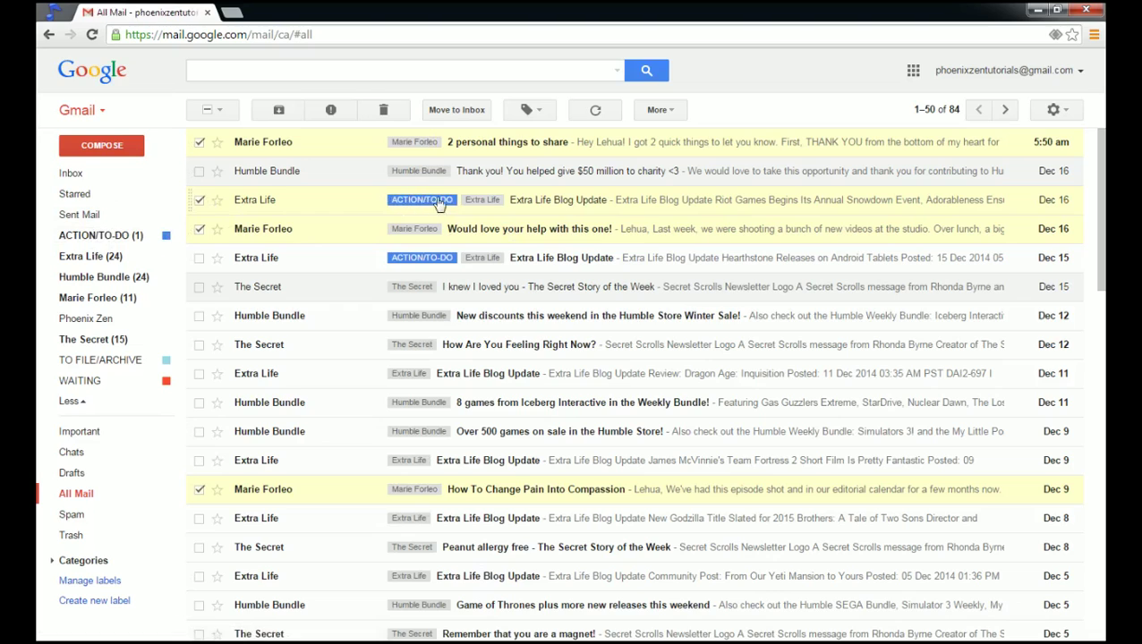
Look through the messages under the ACTION/TO-DO, TO FILE/ARCHIVE and WAITING labels.
click(125, 236)
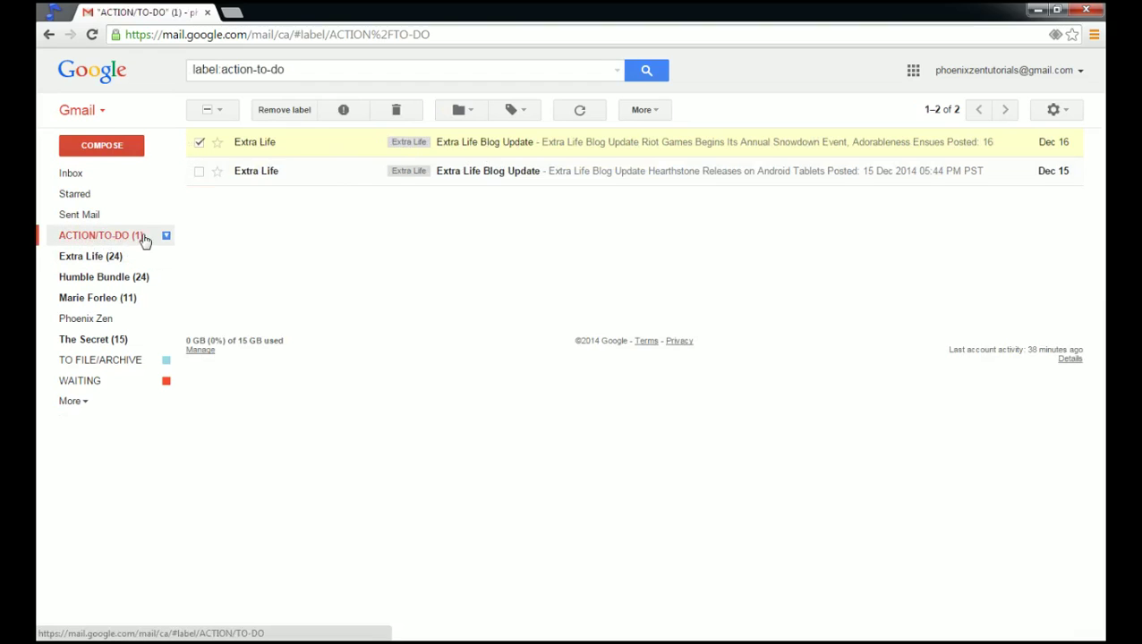
click(87, 363)
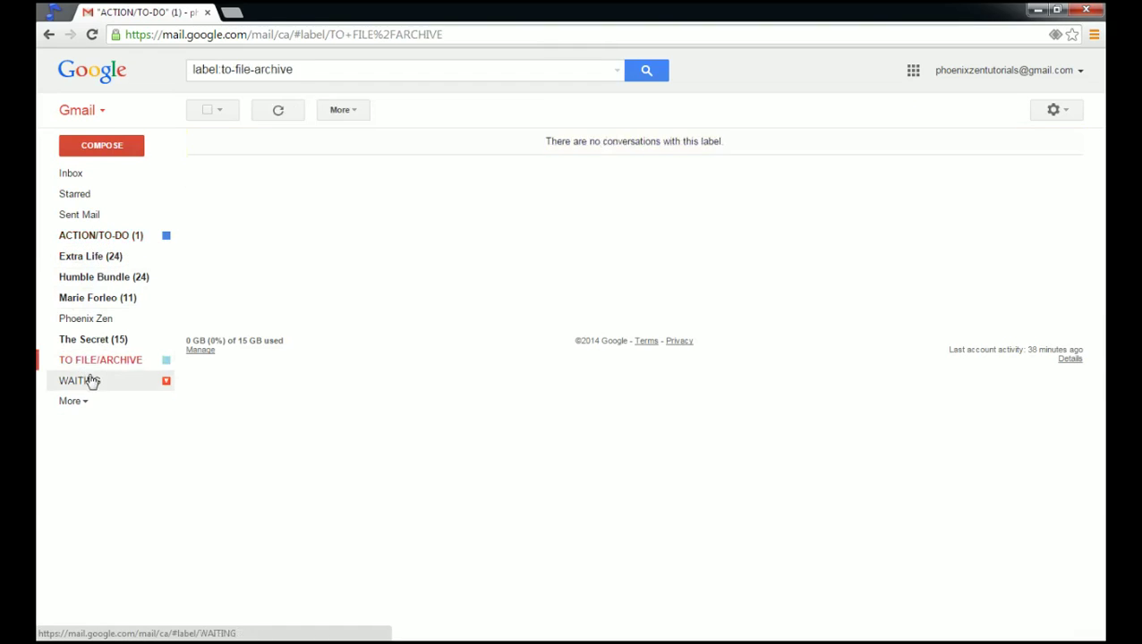
click(88, 380)
click(89, 361)
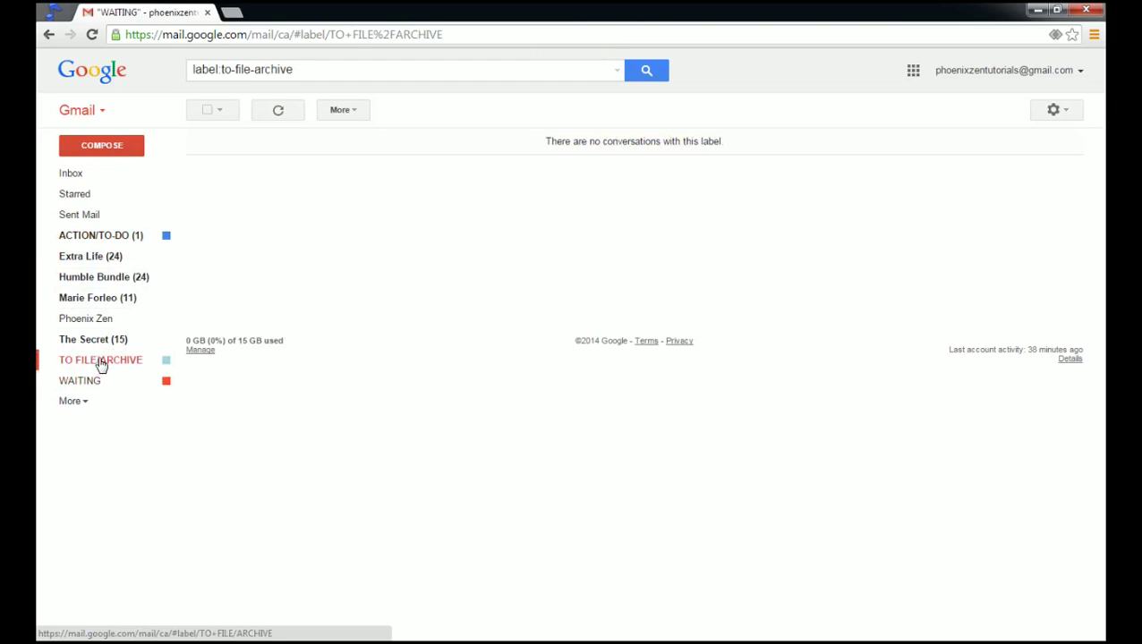
click(107, 234)
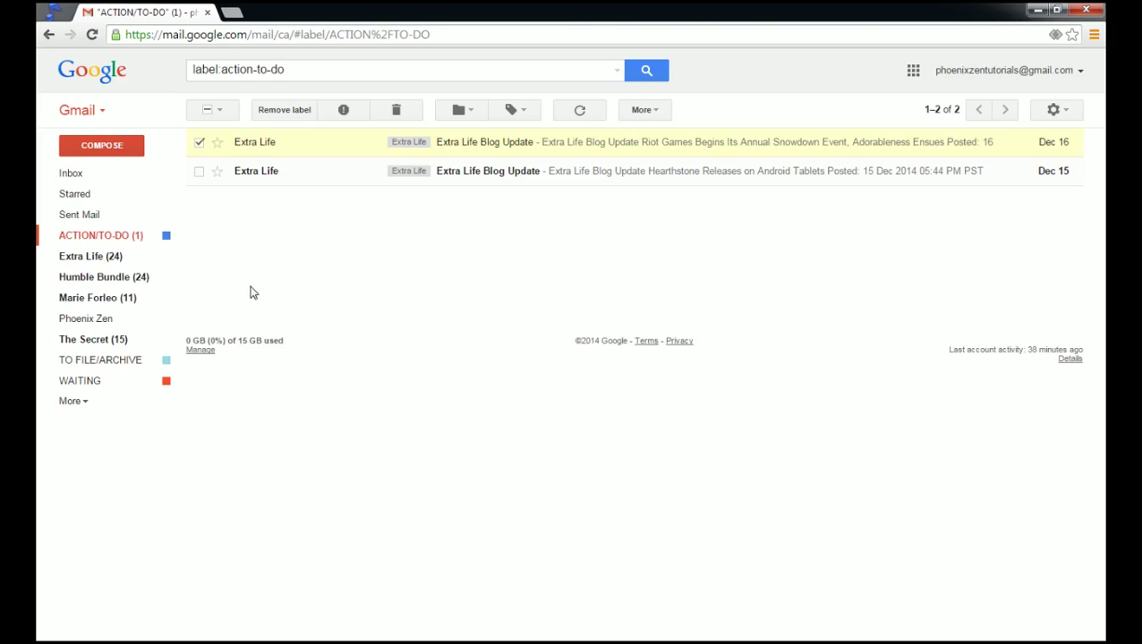
Return to the inbox and search the mail for "games".
click(71, 173)
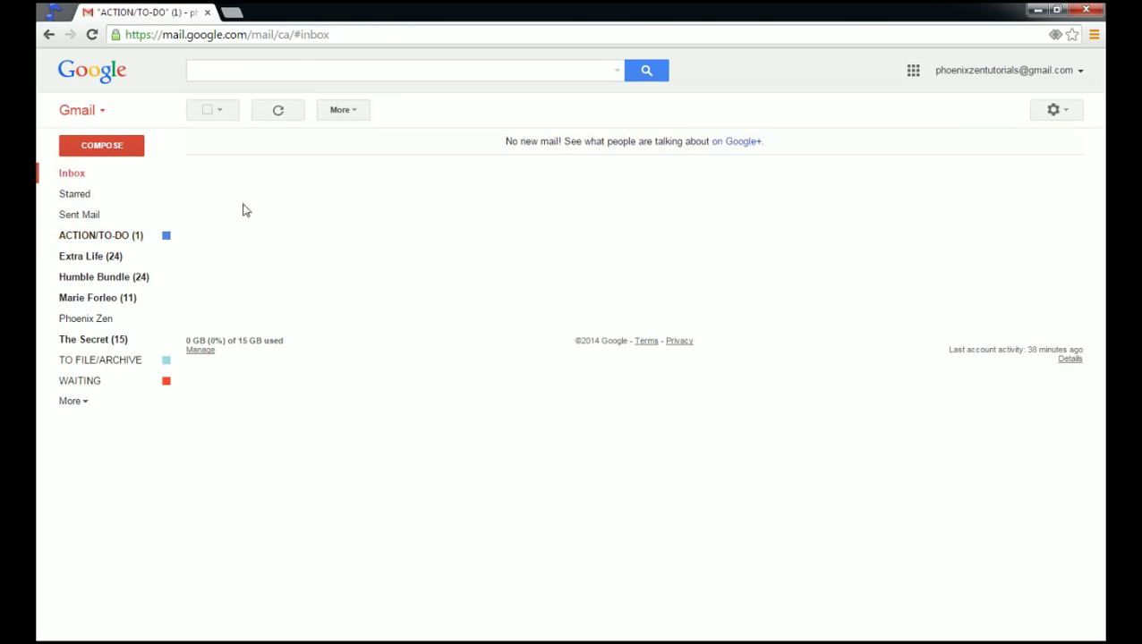
click(243, 78)
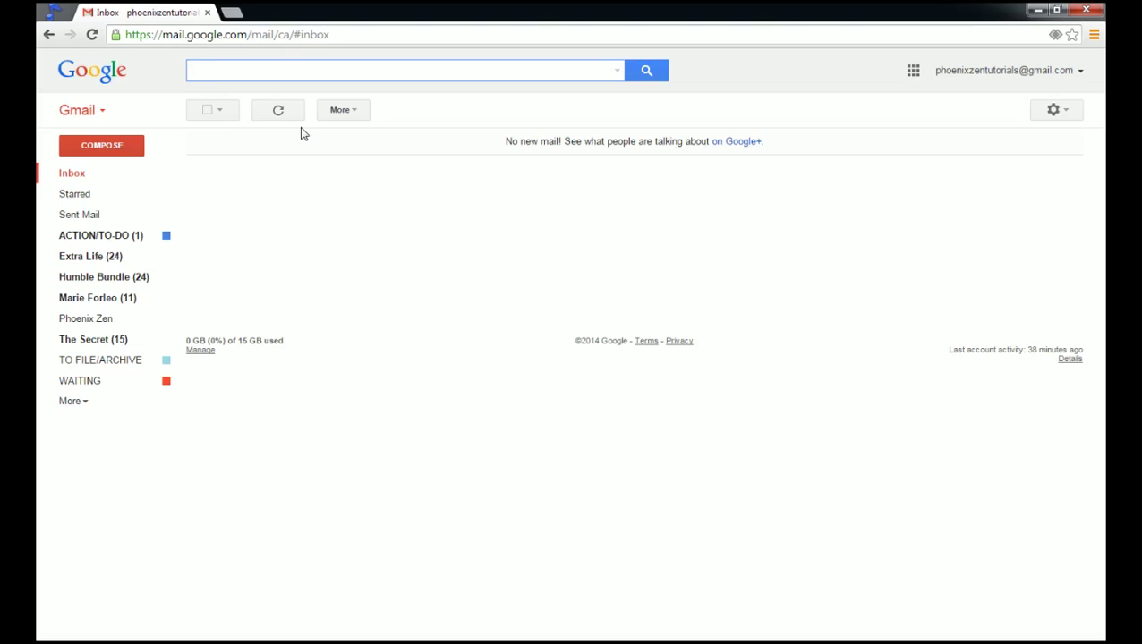
text(games)
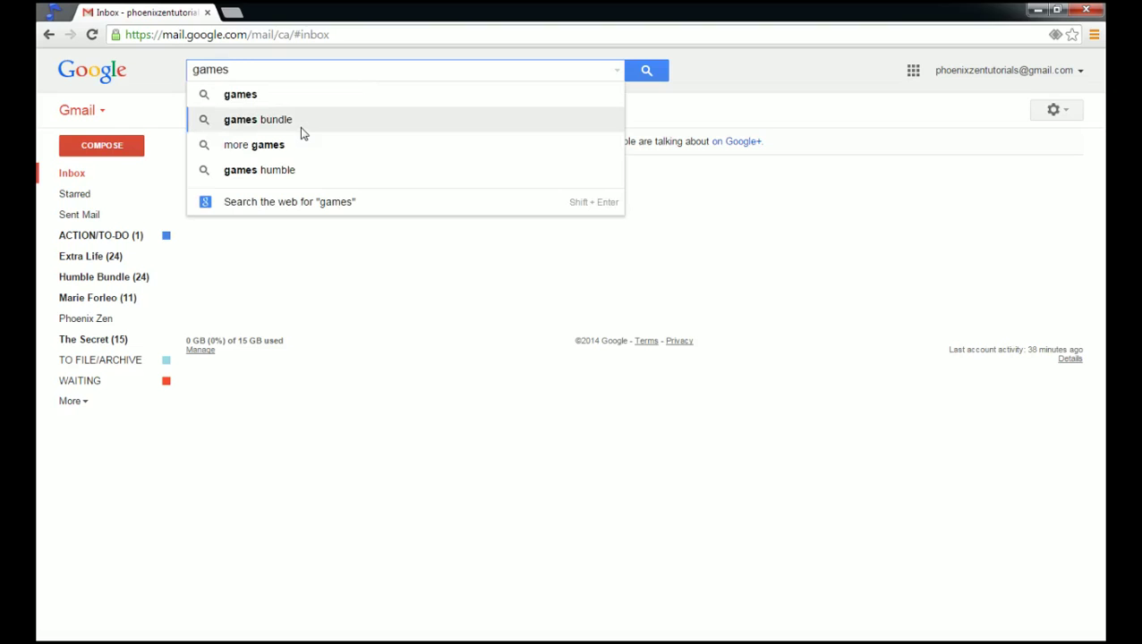
key(Return)
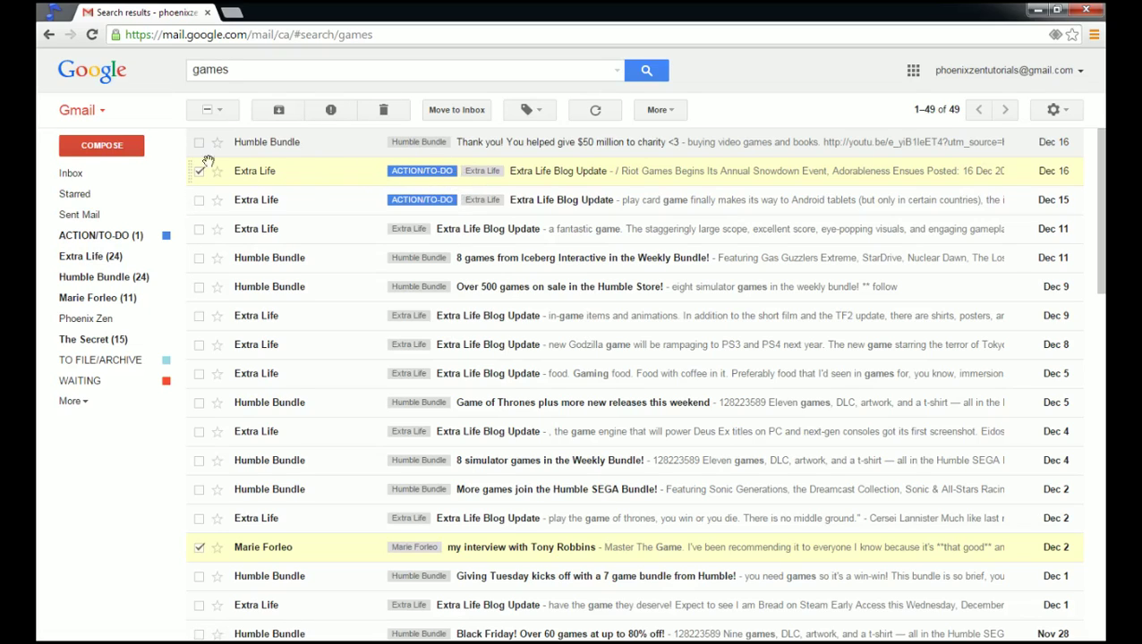
Remove the ACTION/TO-DO label from the Dec 16 Extra Life Blog Update message.
click(142, 236)
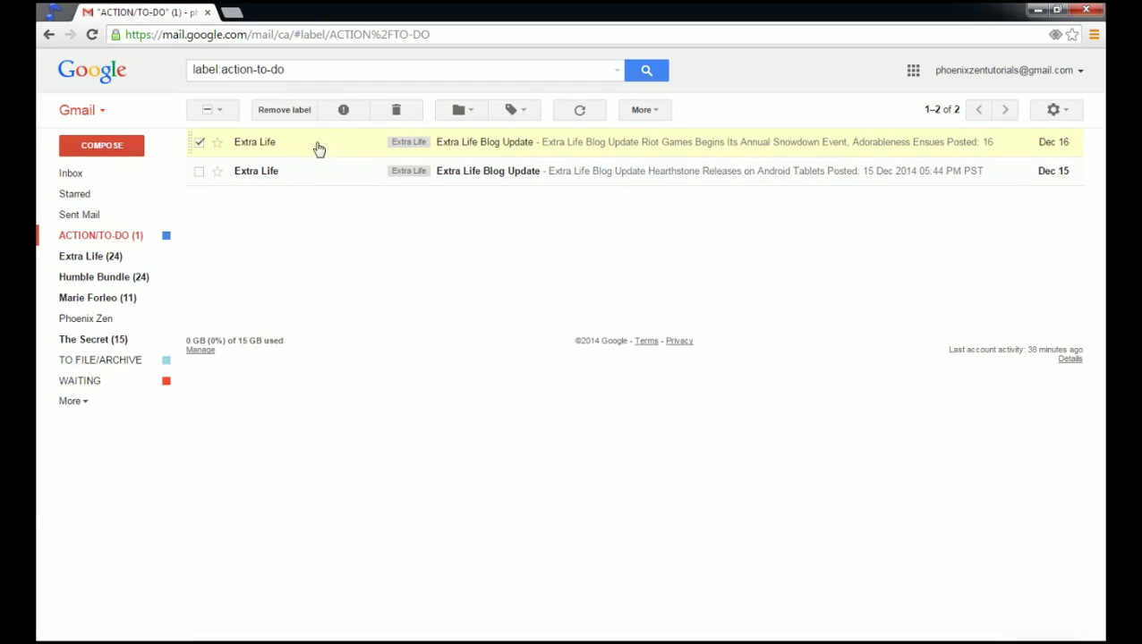
click(285, 110)
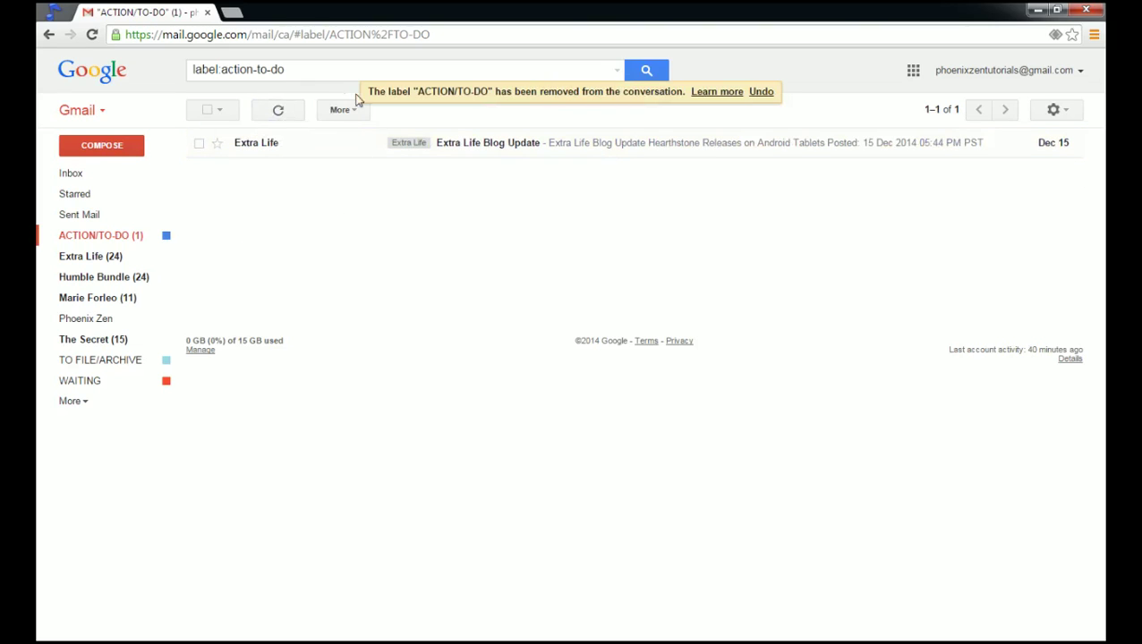
Check the Extra Life messages and remove the ACTION/TO-DO label from the Dec 15 Extra Life Blog Update message.
click(123, 256)
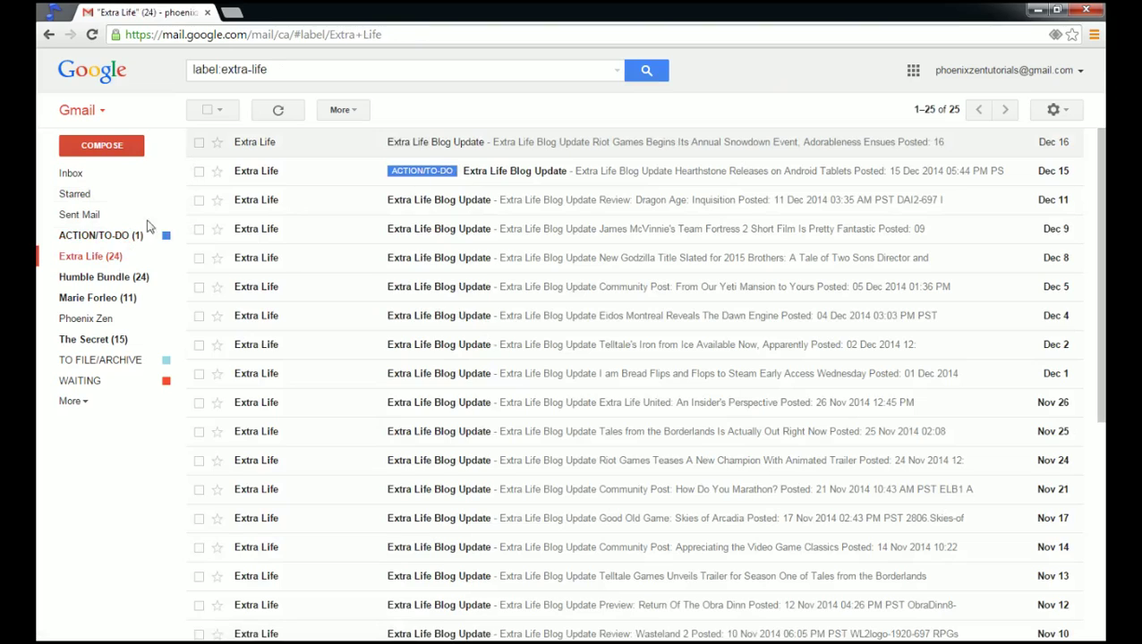
click(99, 236)
click(199, 142)
click(259, 120)
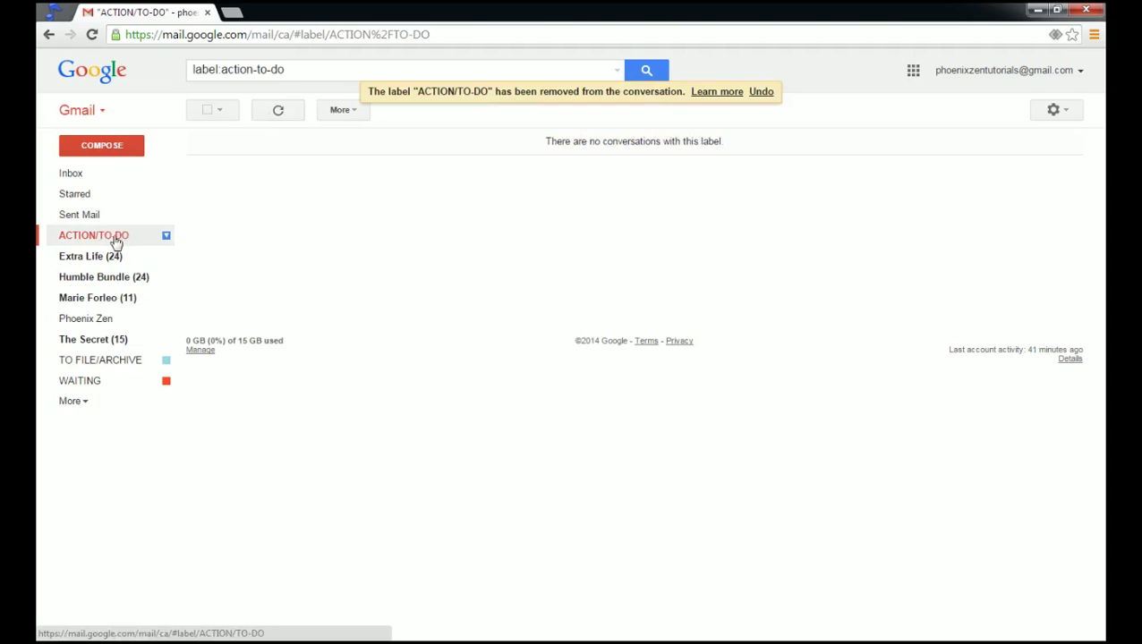
View the Extra Life messages and the ACTION/TO-DO messages, and return to the inbox.
click(112, 257)
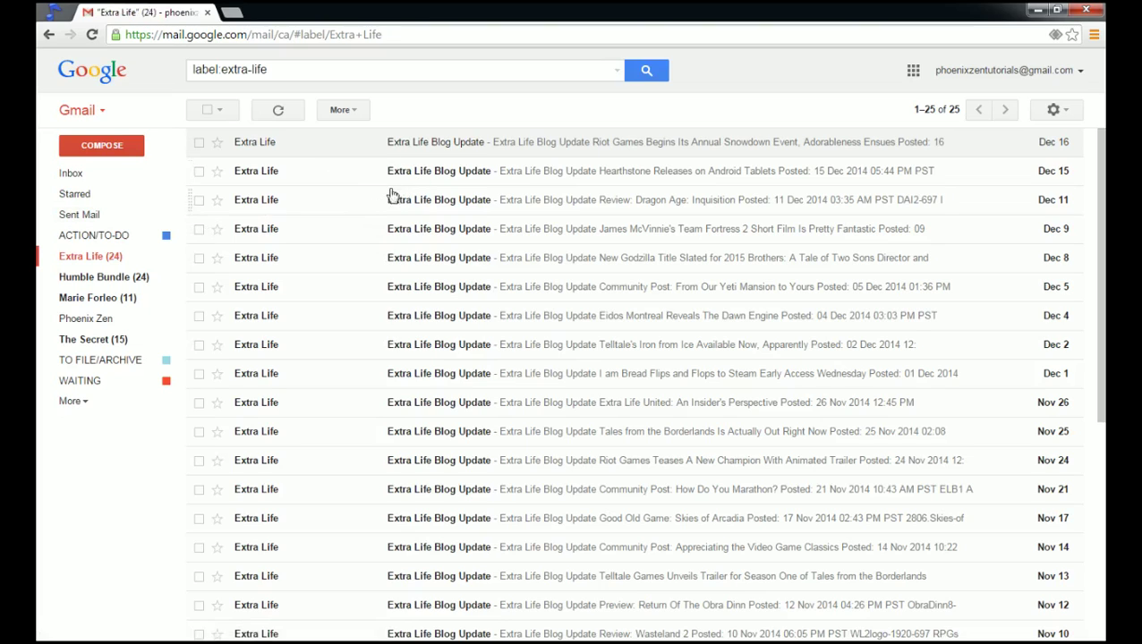
click(64, 240)
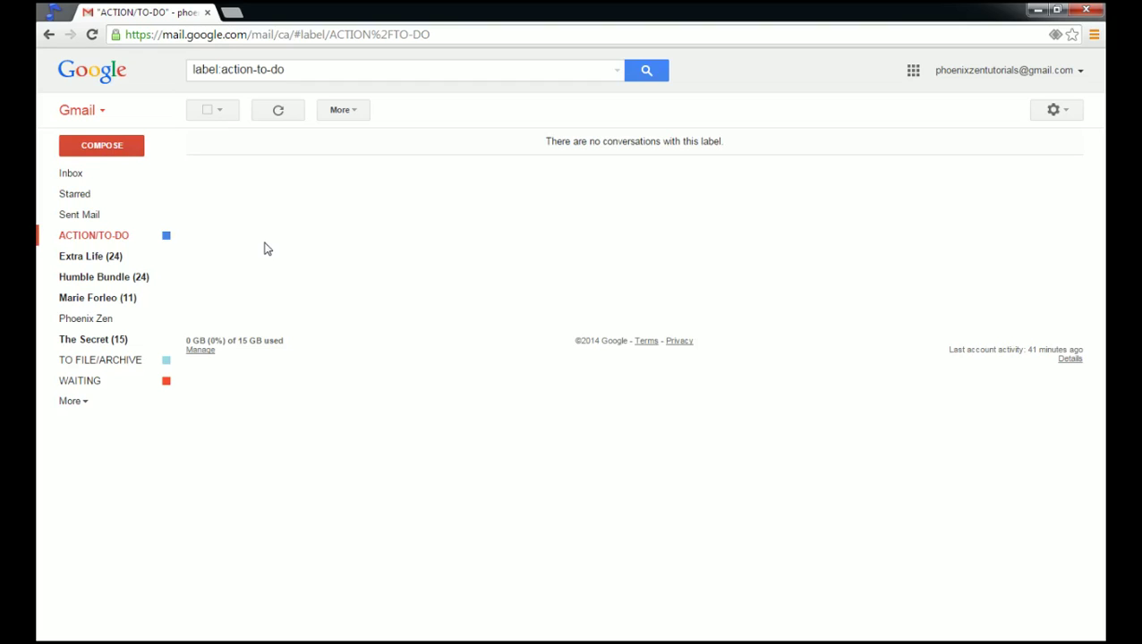
click(141, 171)
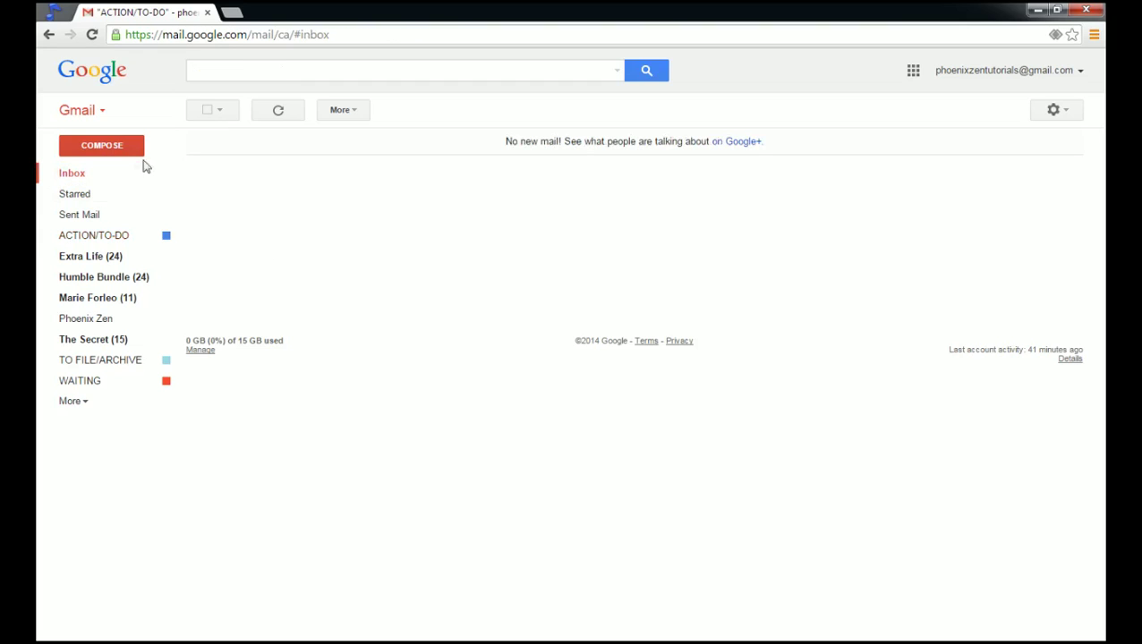
Search All Mail with the advanced search options for messages dated within 3 days of 2014/10/07.
click(248, 71)
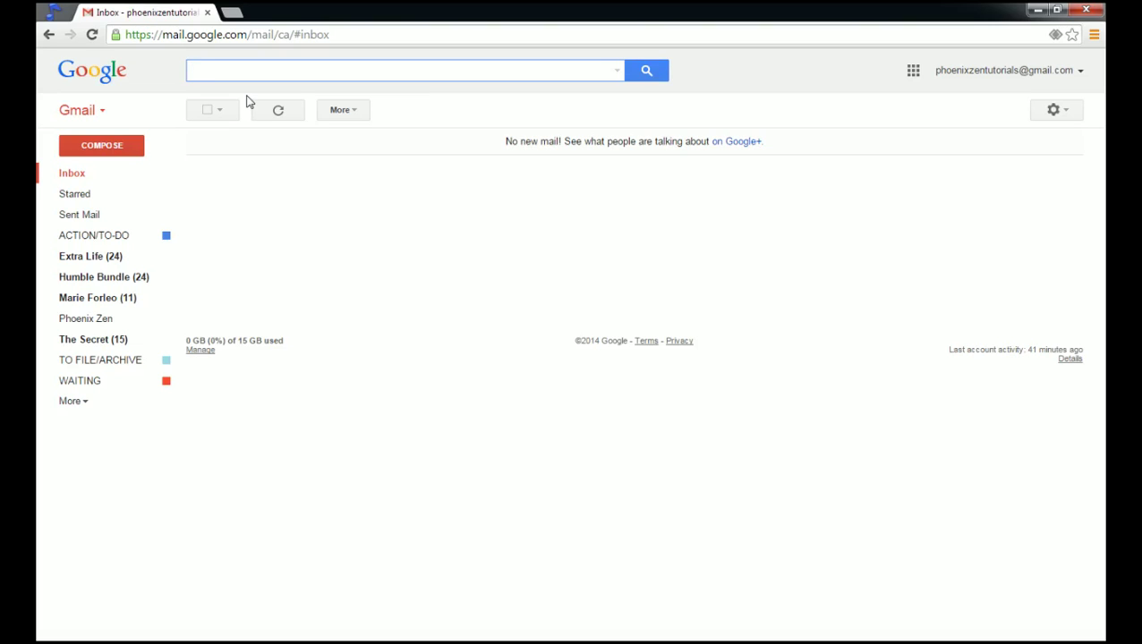
click(617, 71)
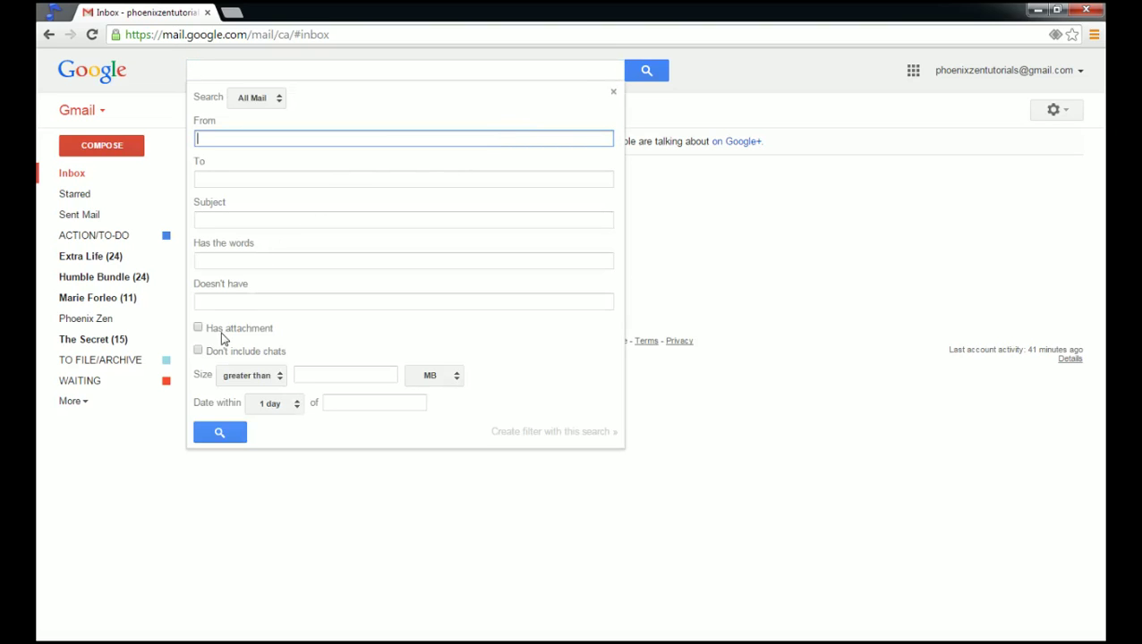
click(266, 408)
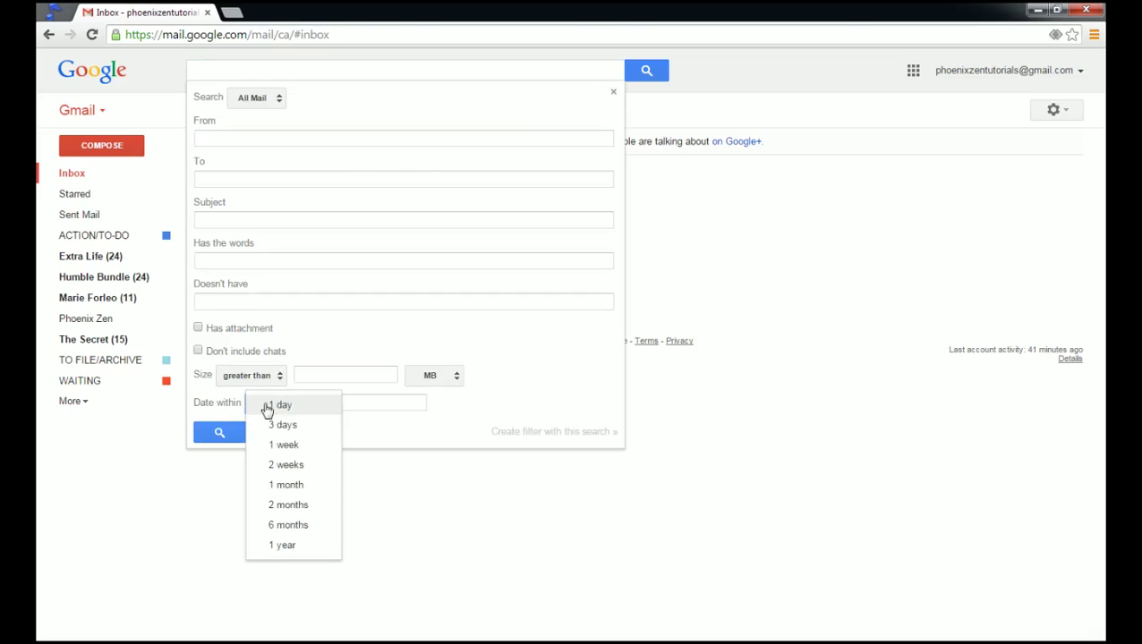
click(217, 410)
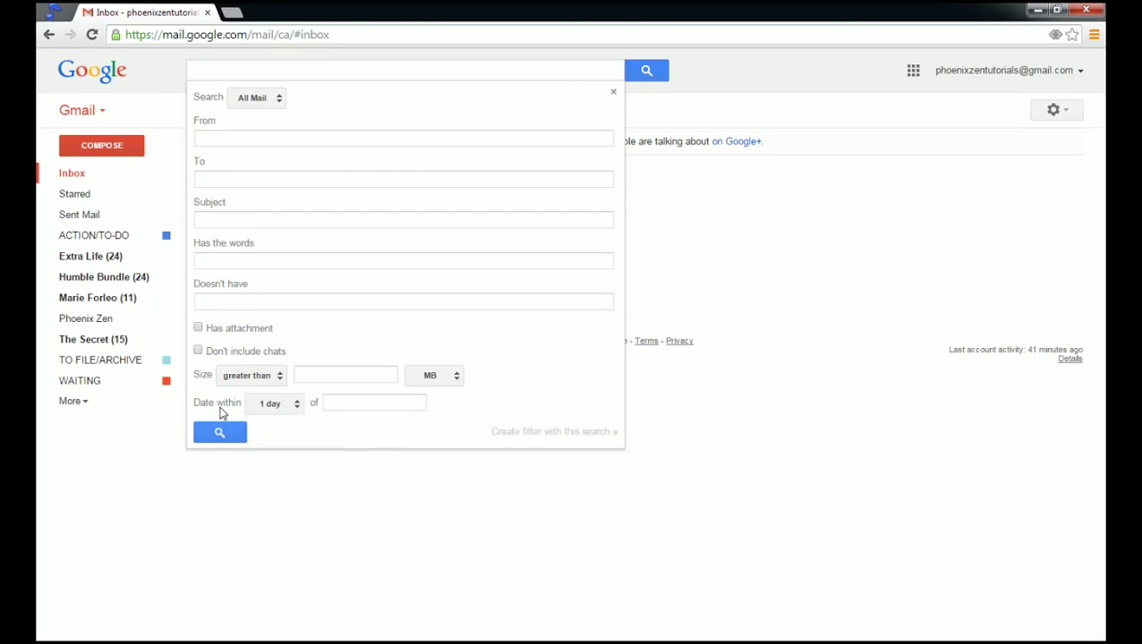
click(357, 405)
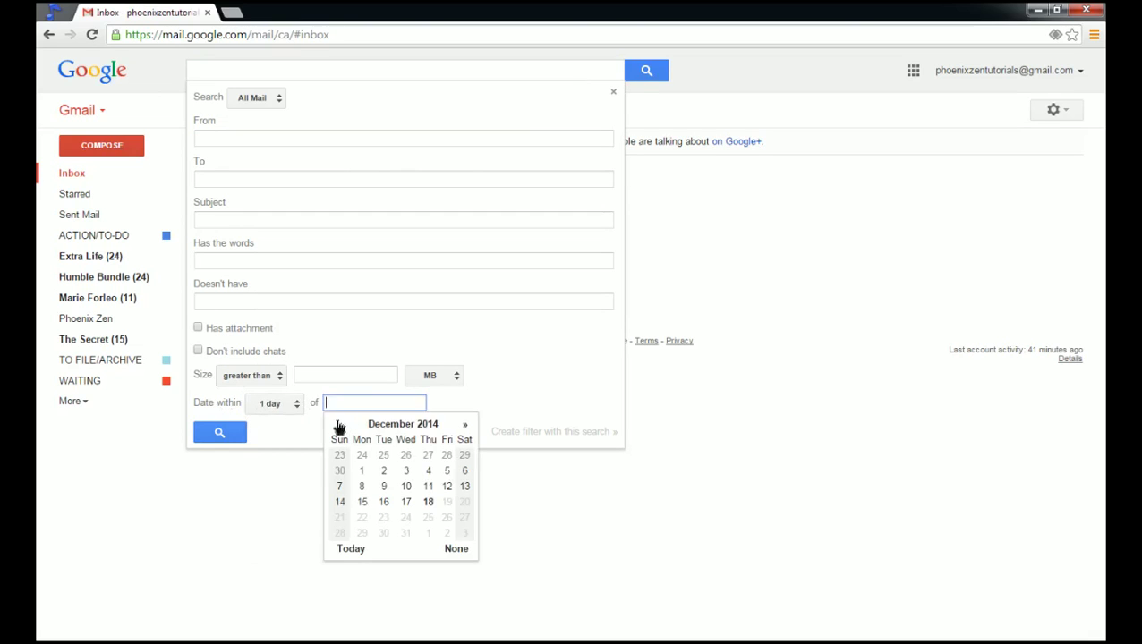
click(339, 425)
click(339, 424)
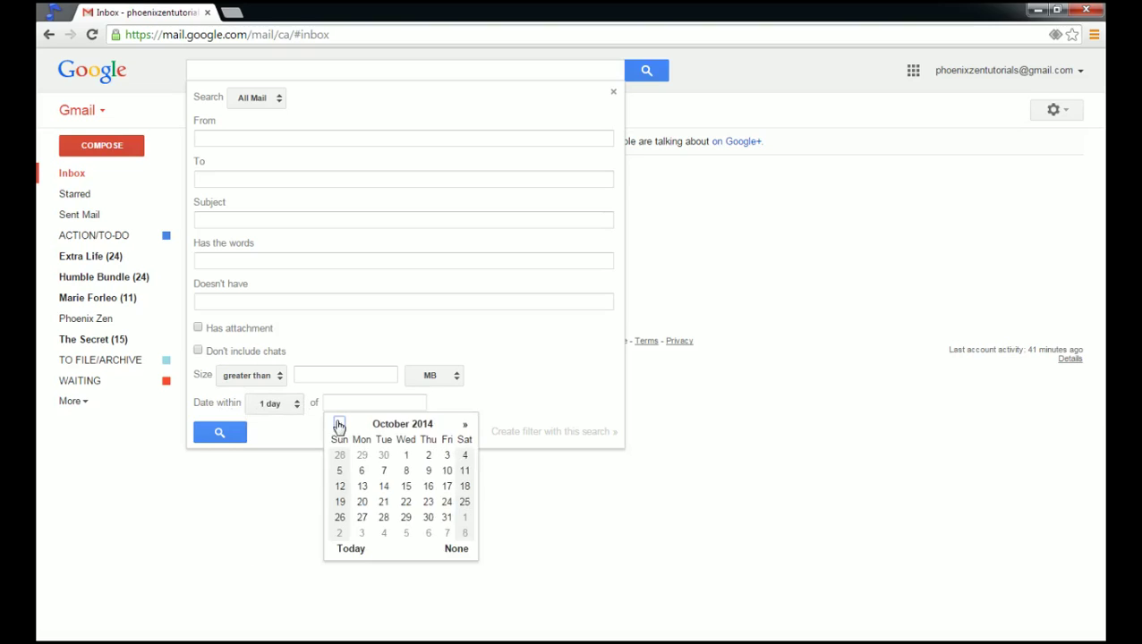
click(380, 472)
click(291, 407)
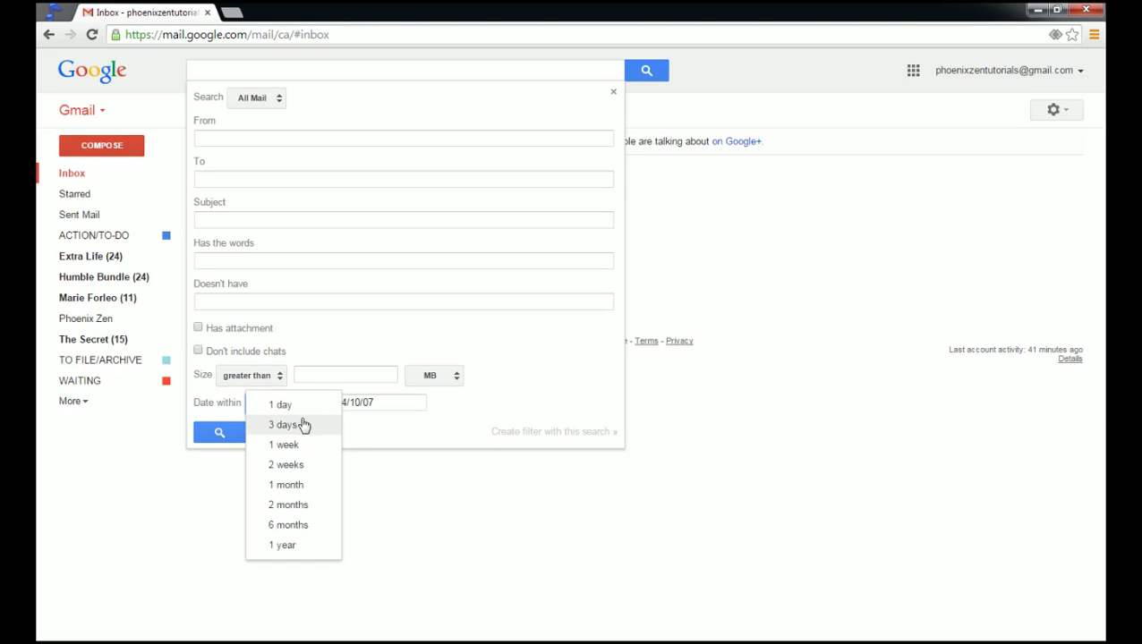
click(298, 426)
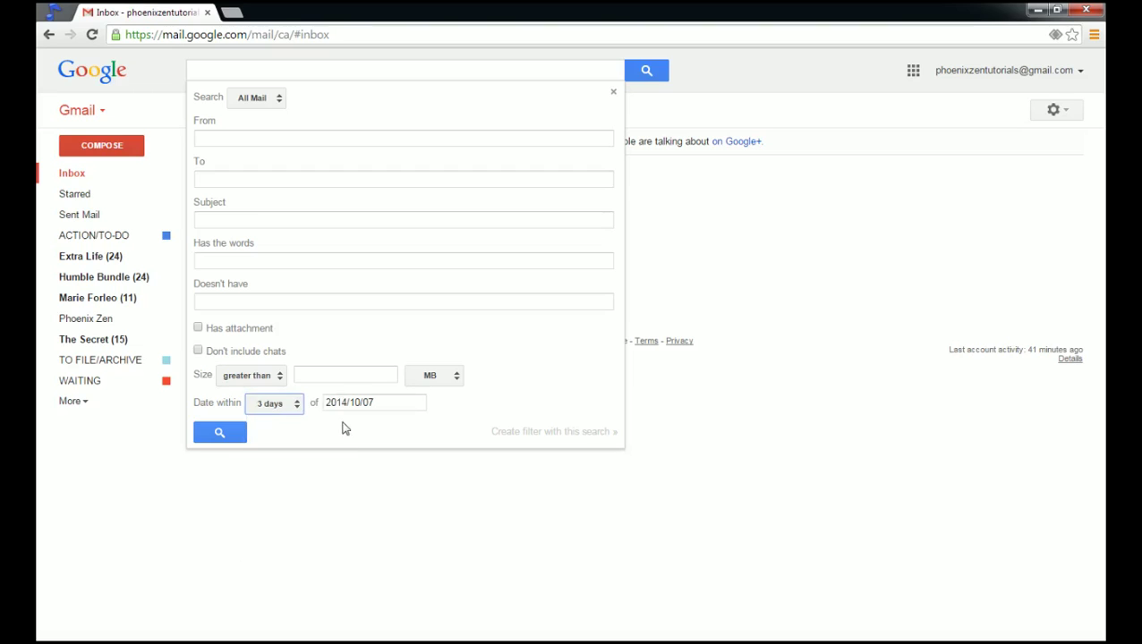
click(221, 433)
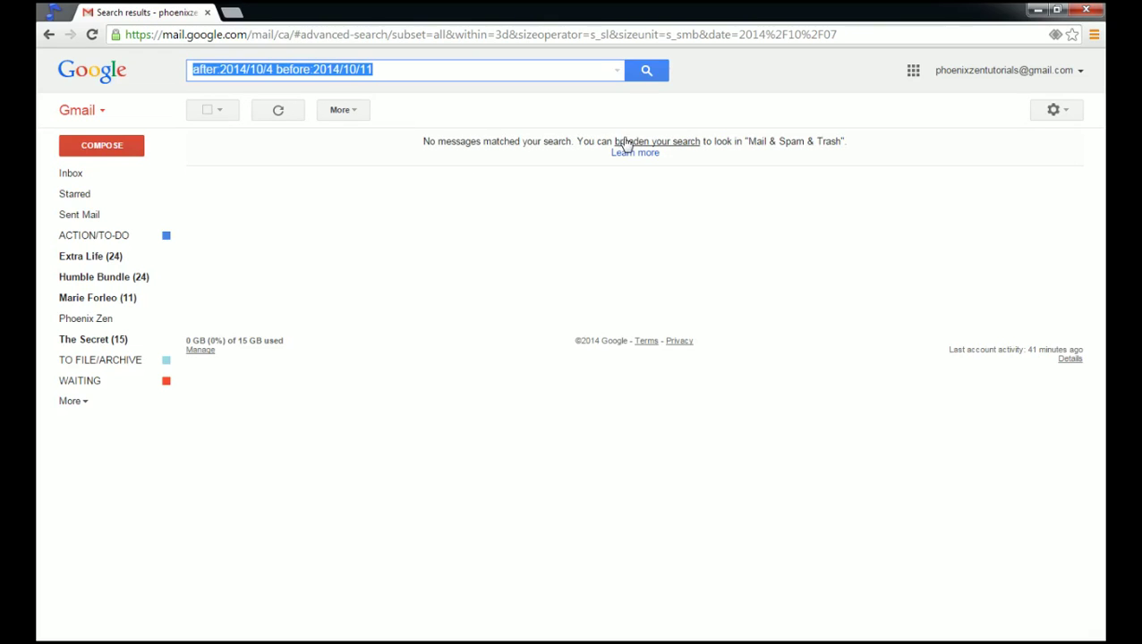
Widen the date search to within 1 month of 2014/10/07 and look through the matching messages.
click(416, 71)
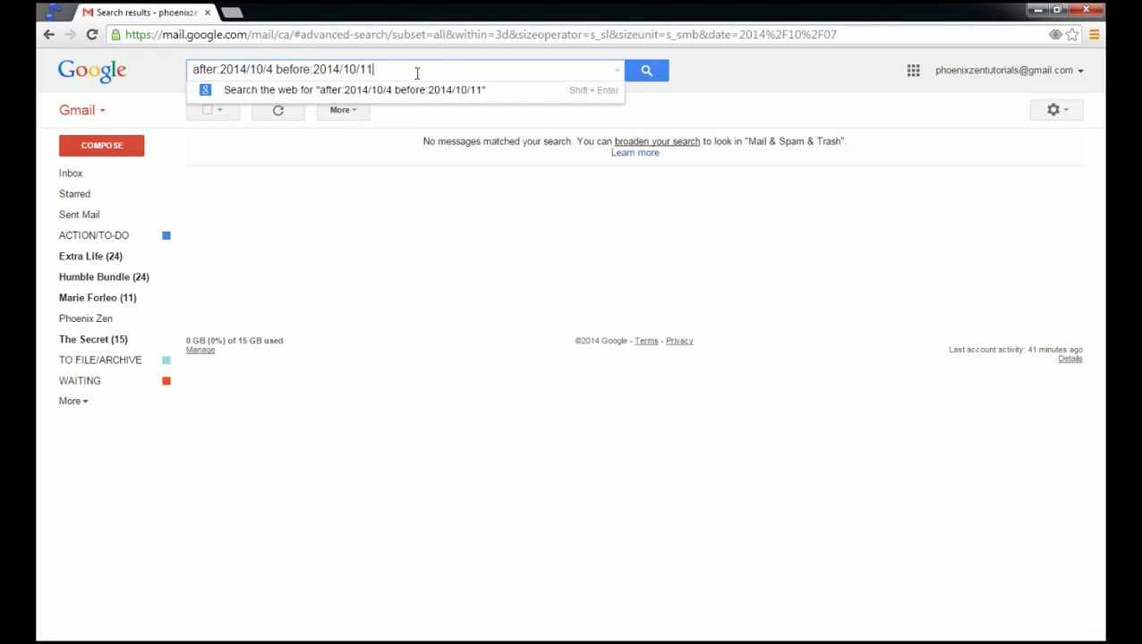
click(616, 72)
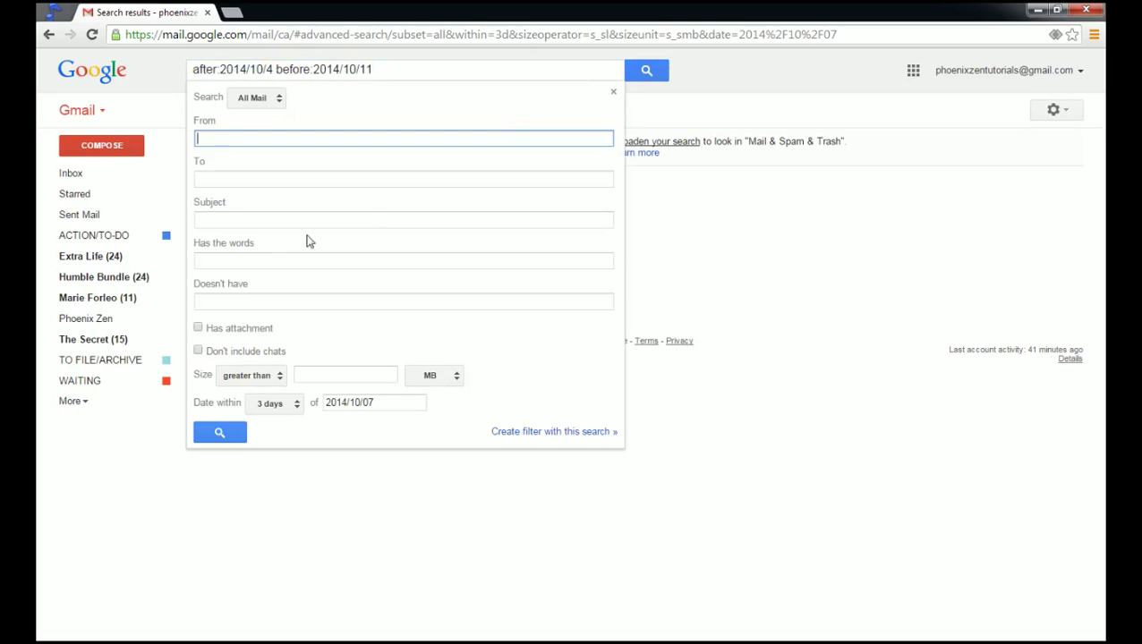
click(261, 404)
click(273, 464)
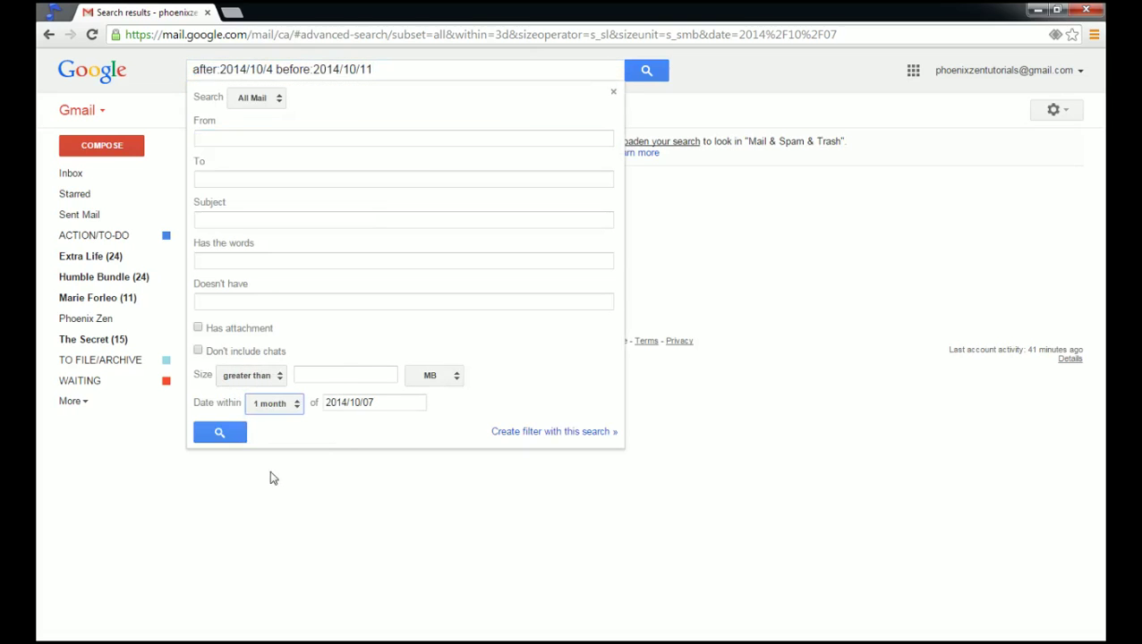
click(223, 435)
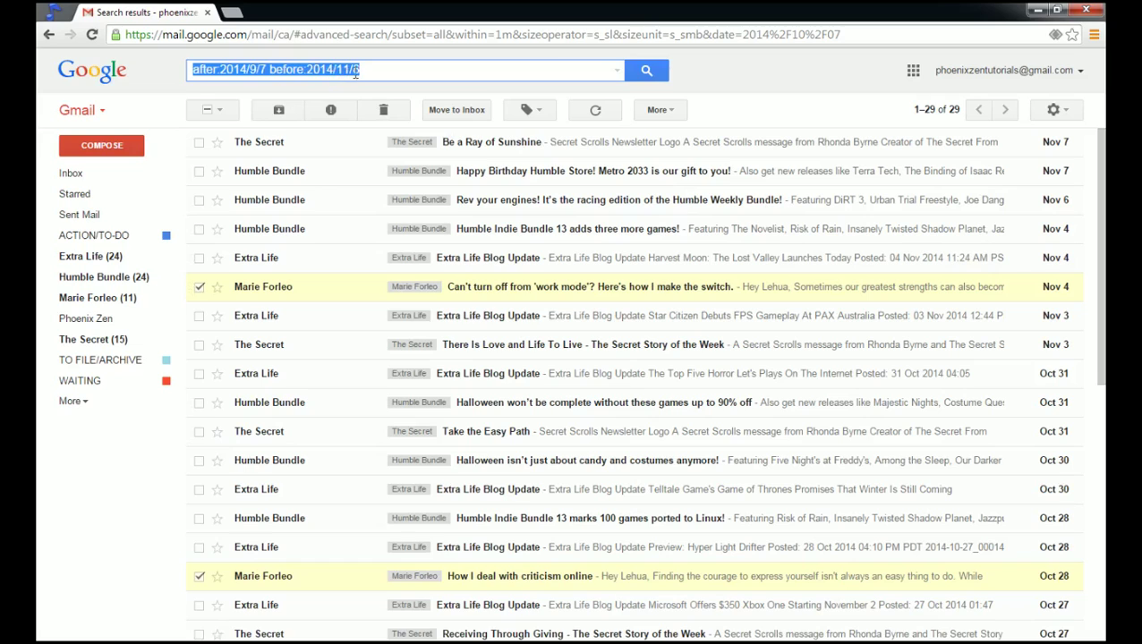
click(374, 77)
scroll(727, 257, down, 5)
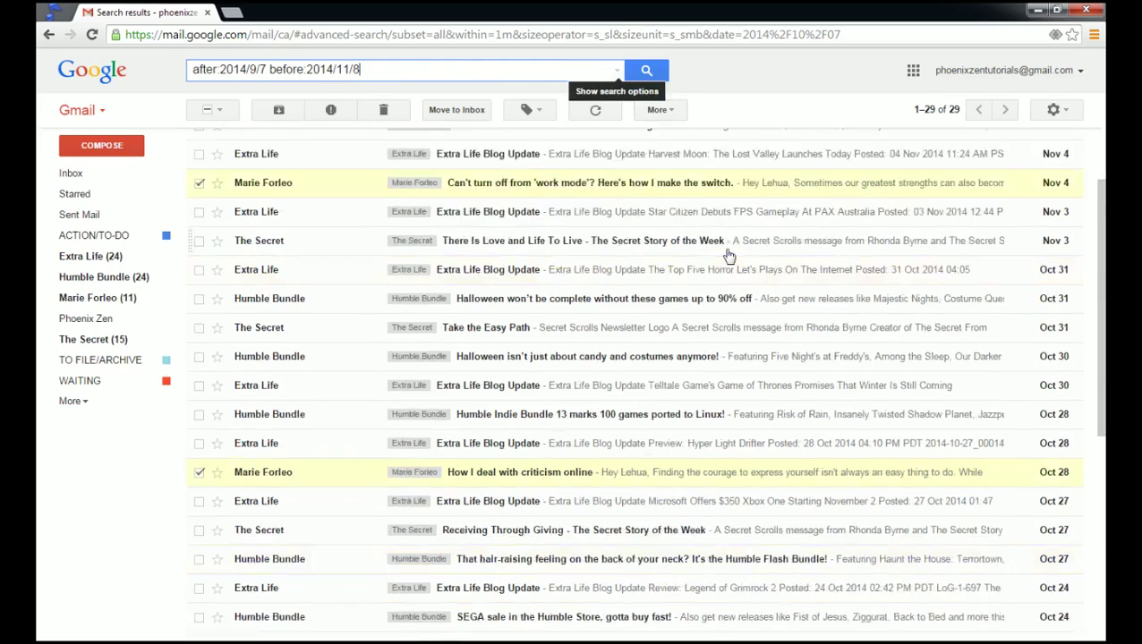
scroll(727, 257, up, 5)
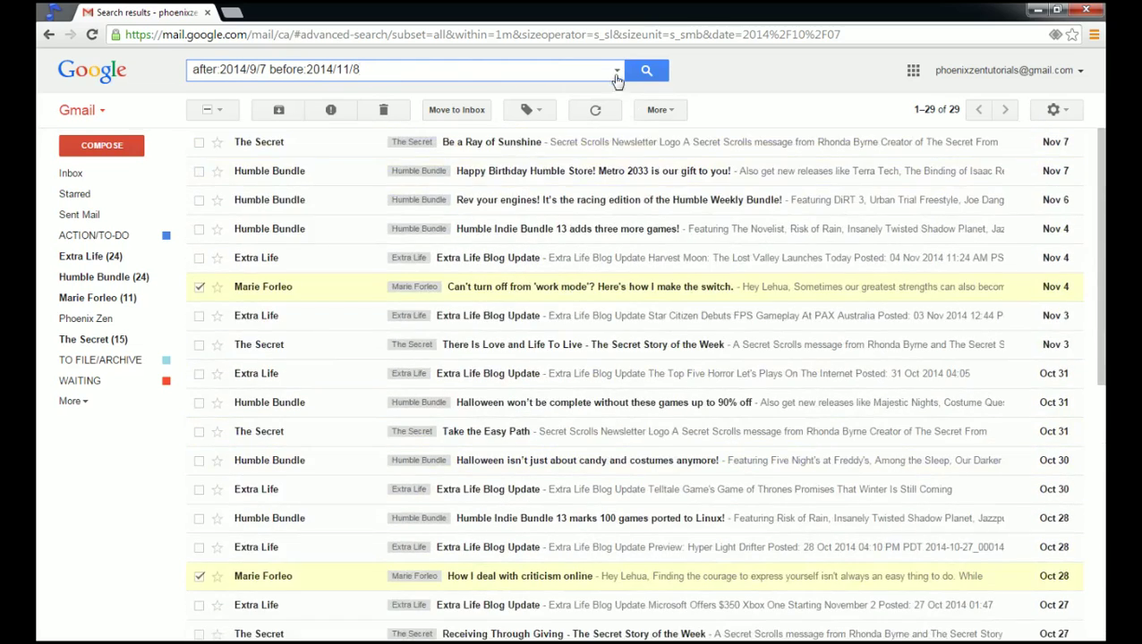
Narrow the date search to messages within 2 weeks of 2014/10/07.
click(617, 71)
click(270, 403)
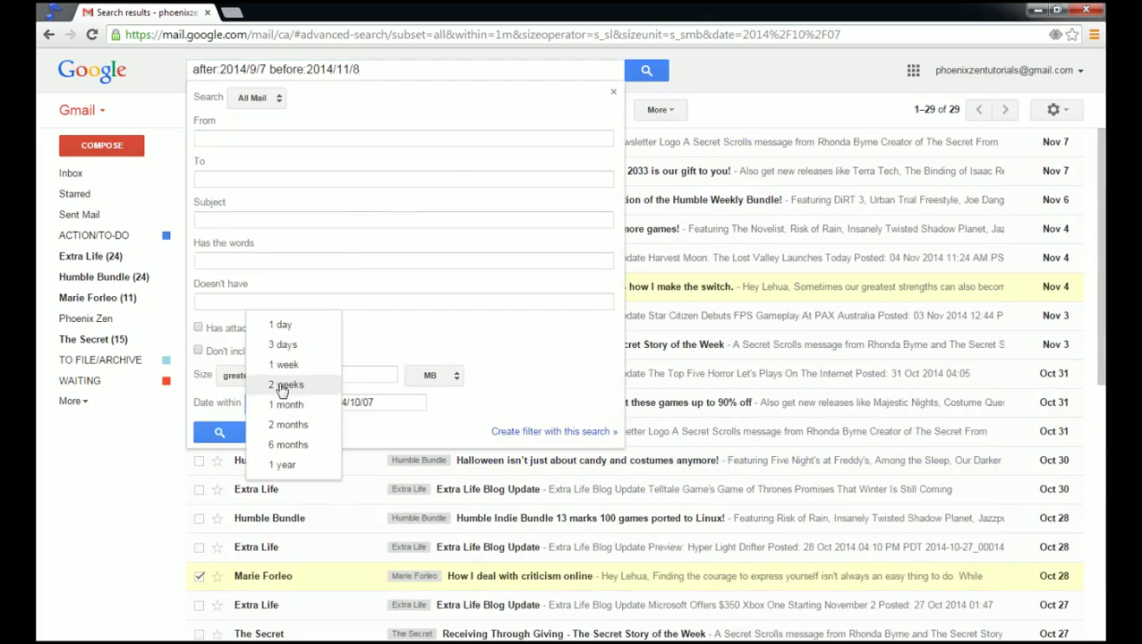
click(283, 382)
click(220, 429)
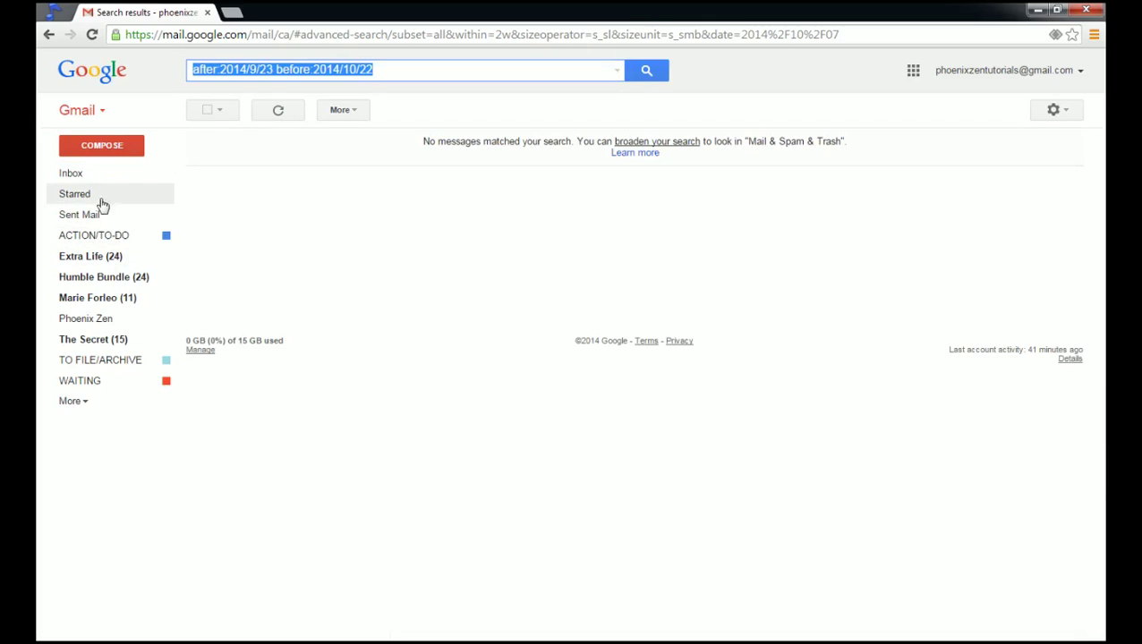
Look through the dates of the Extra Life messages from the newest to the oldest.
click(112, 257)
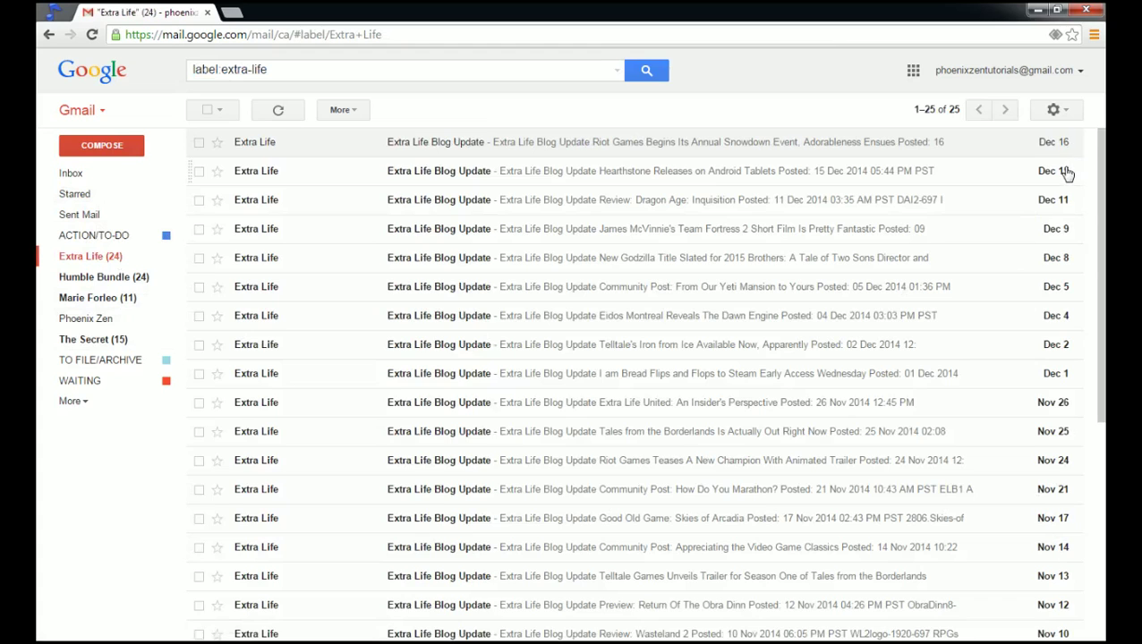
scroll(1065, 215, down, 1)
scroll(1065, 219, down, 2)
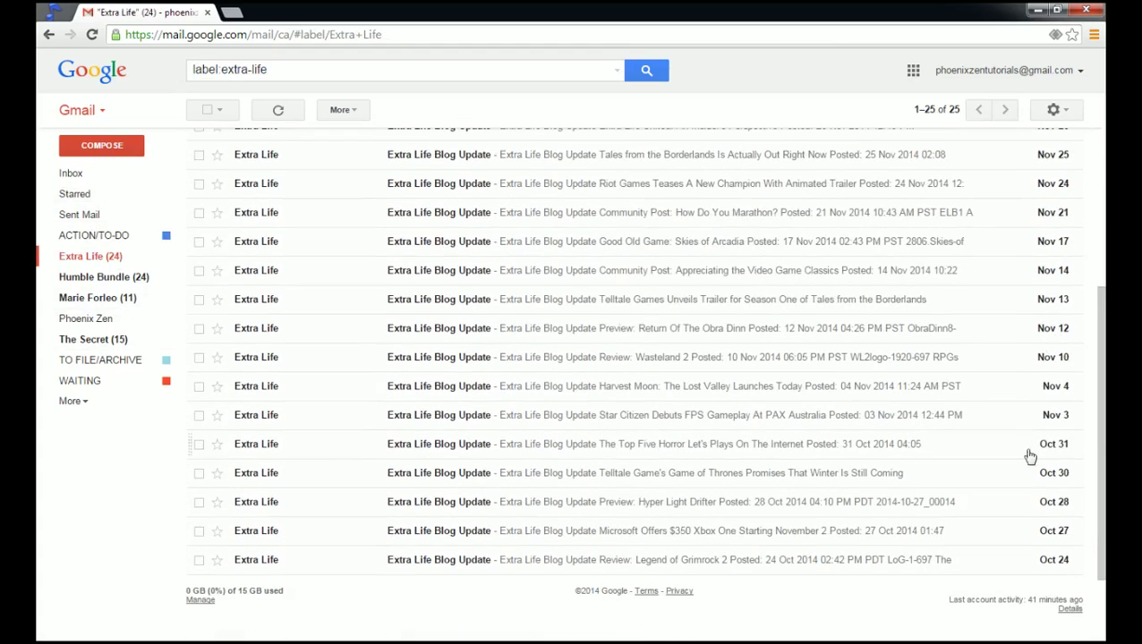
scroll(1048, 507, down, 1)
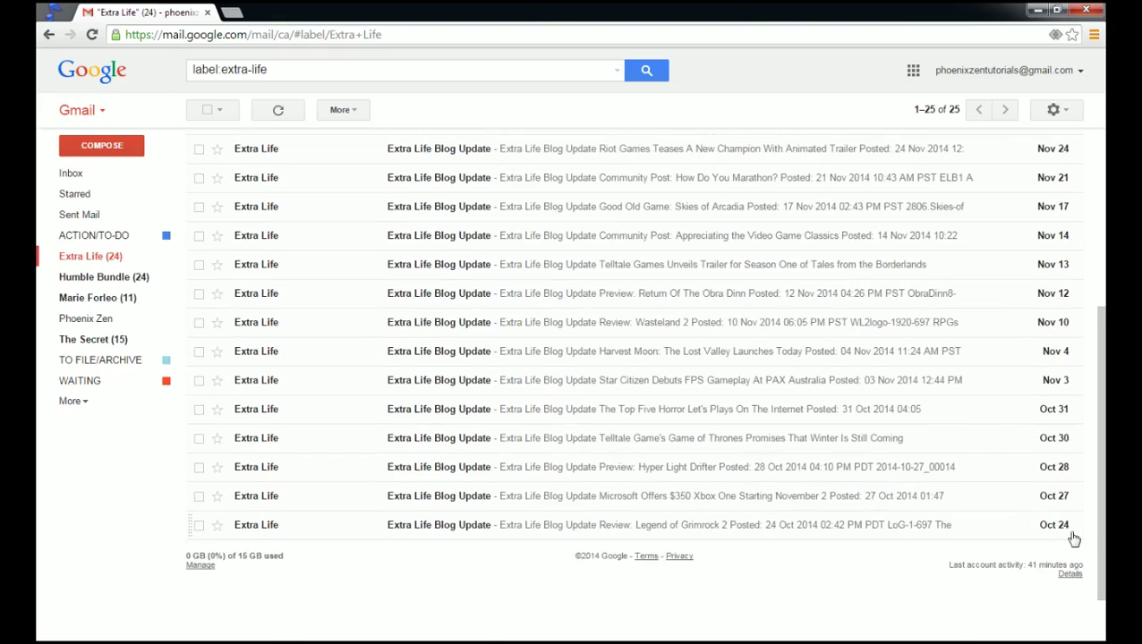
scroll(618, 372, up, 3)
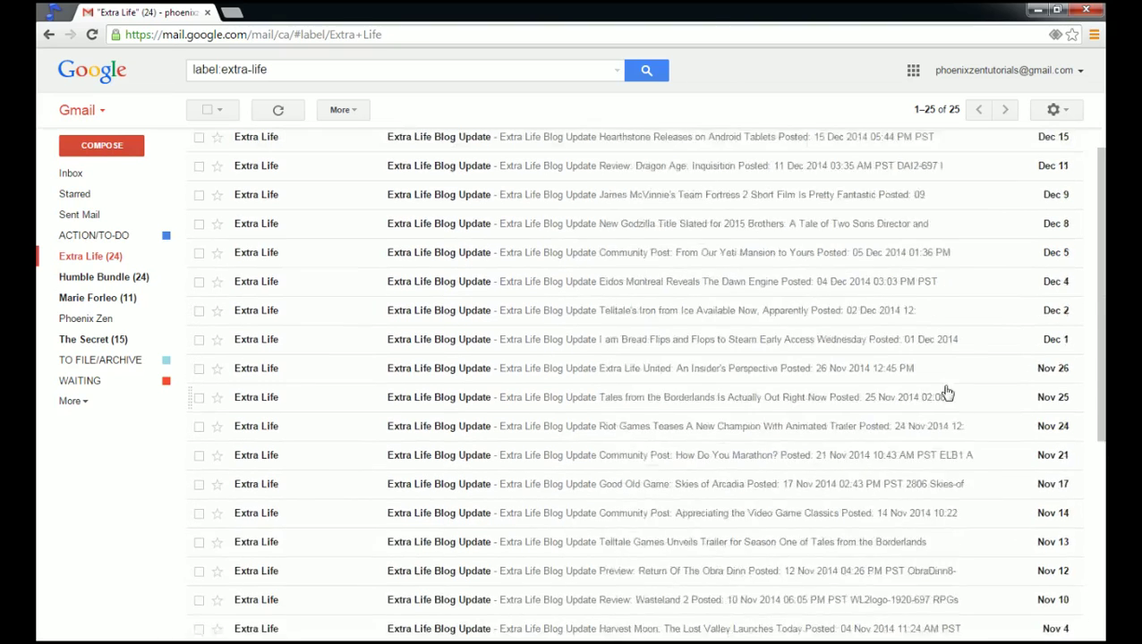
scroll(958, 411, down, 4)
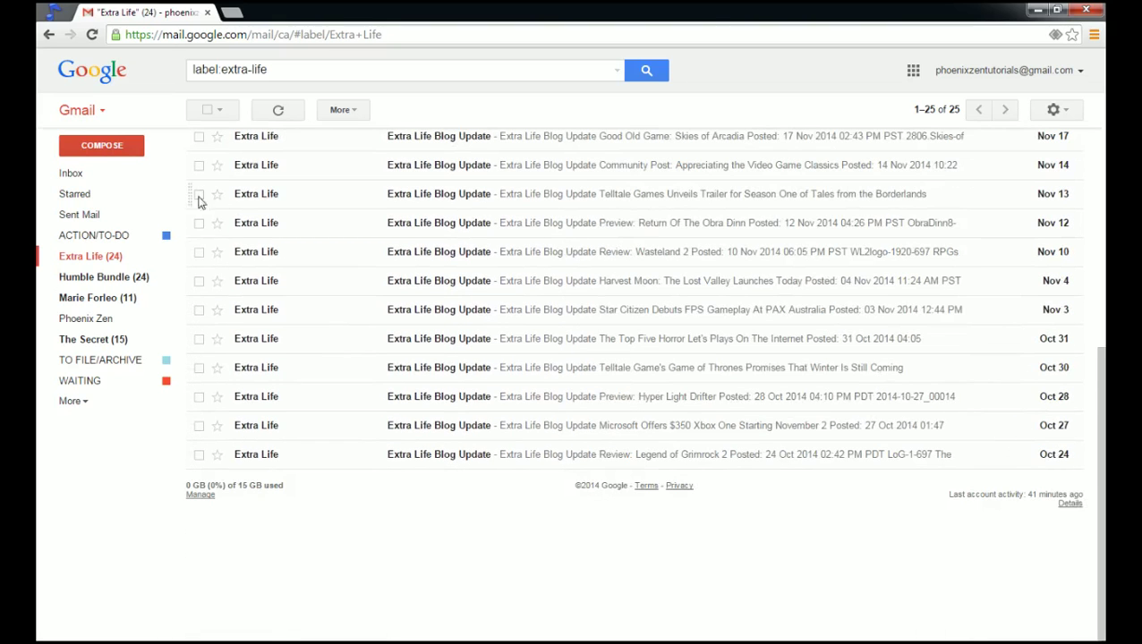
View the inbox, the ACTION/TO-DO messages and the Extra Life messages, and return to ACTION/TO-DO.
click(90, 172)
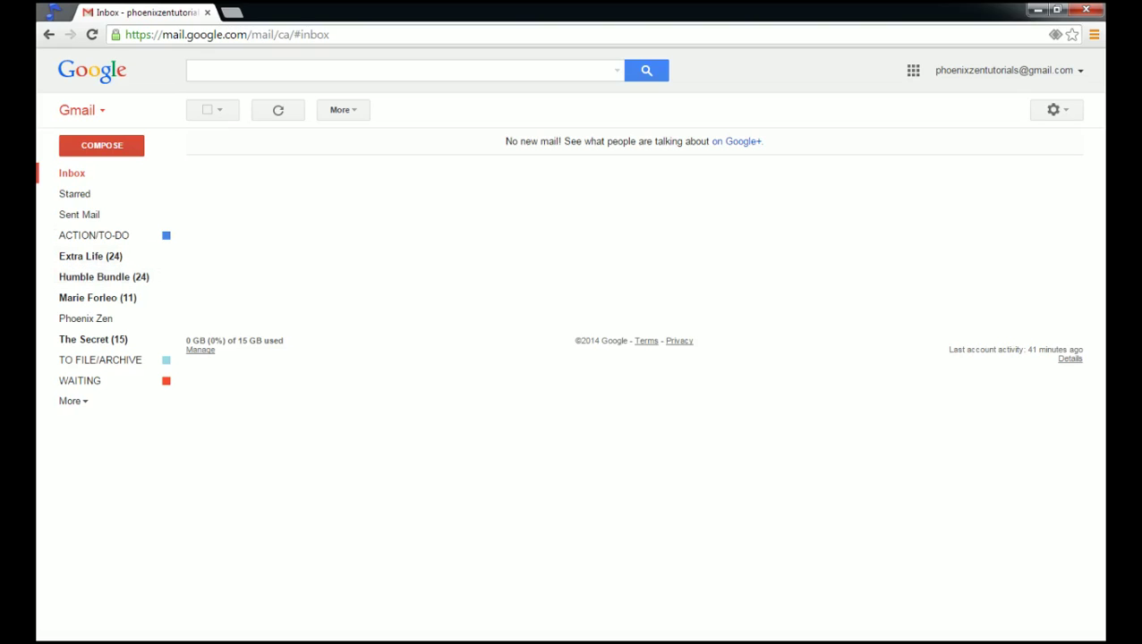
click(98, 236)
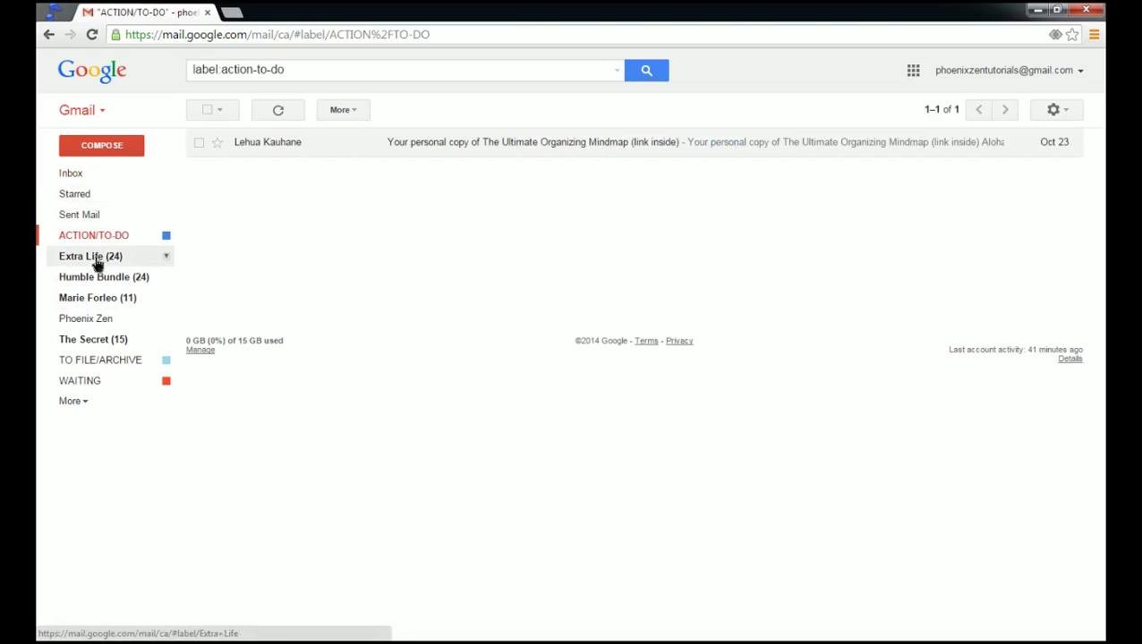
click(95, 257)
click(150, 240)
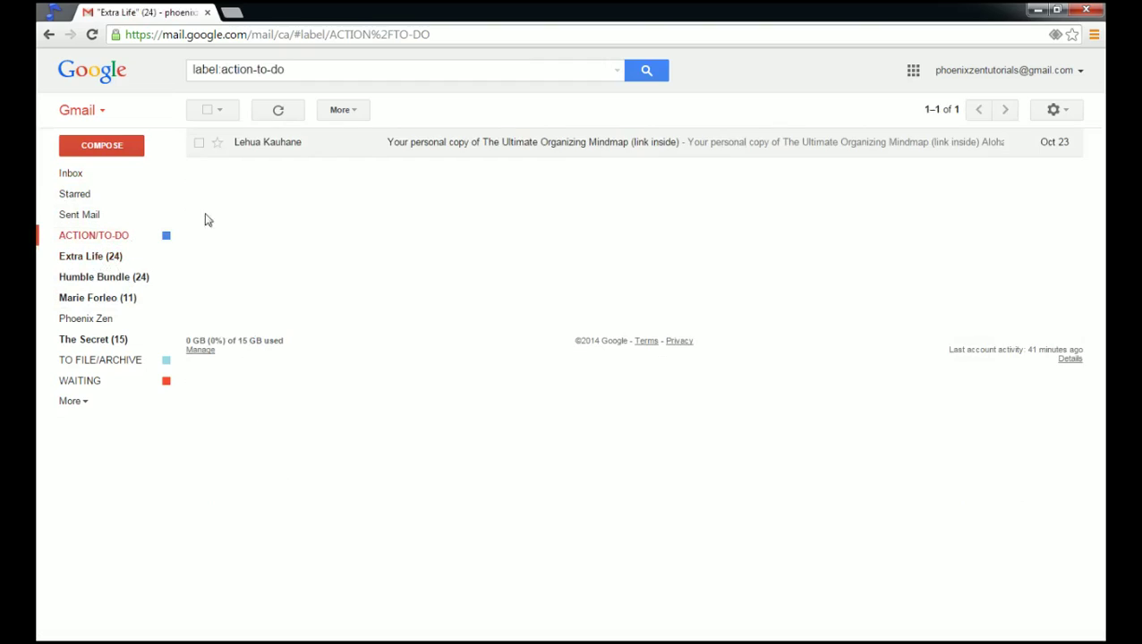
Star the Oct 23 Ultimate Organizing Mindmap message under ACTION/TO-DO, and remove its star again.
click(218, 146)
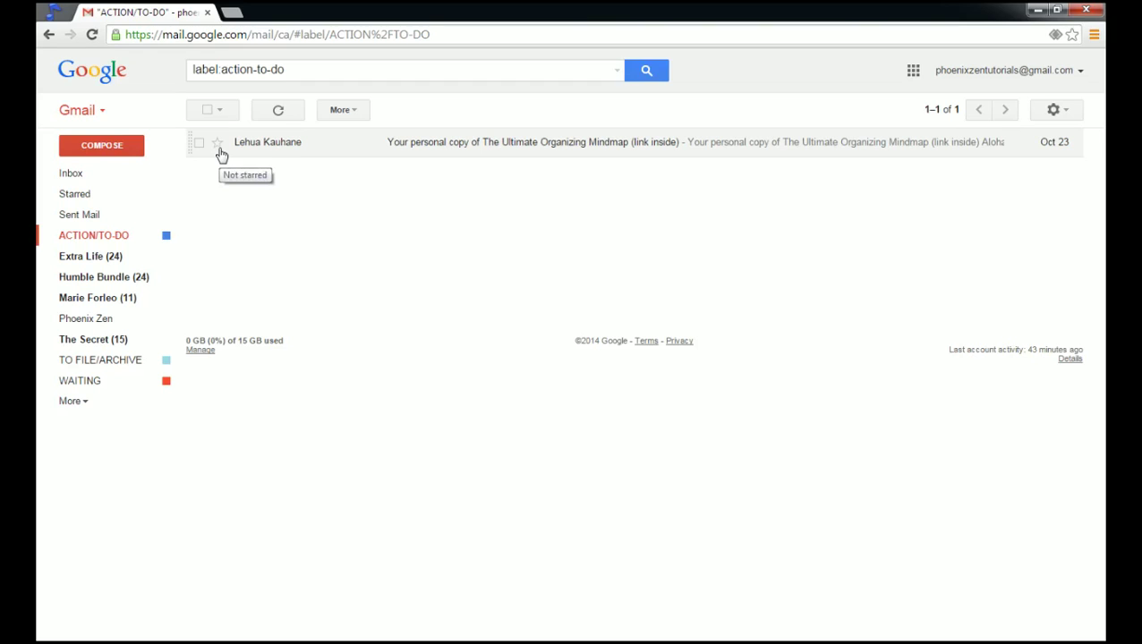
click(216, 144)
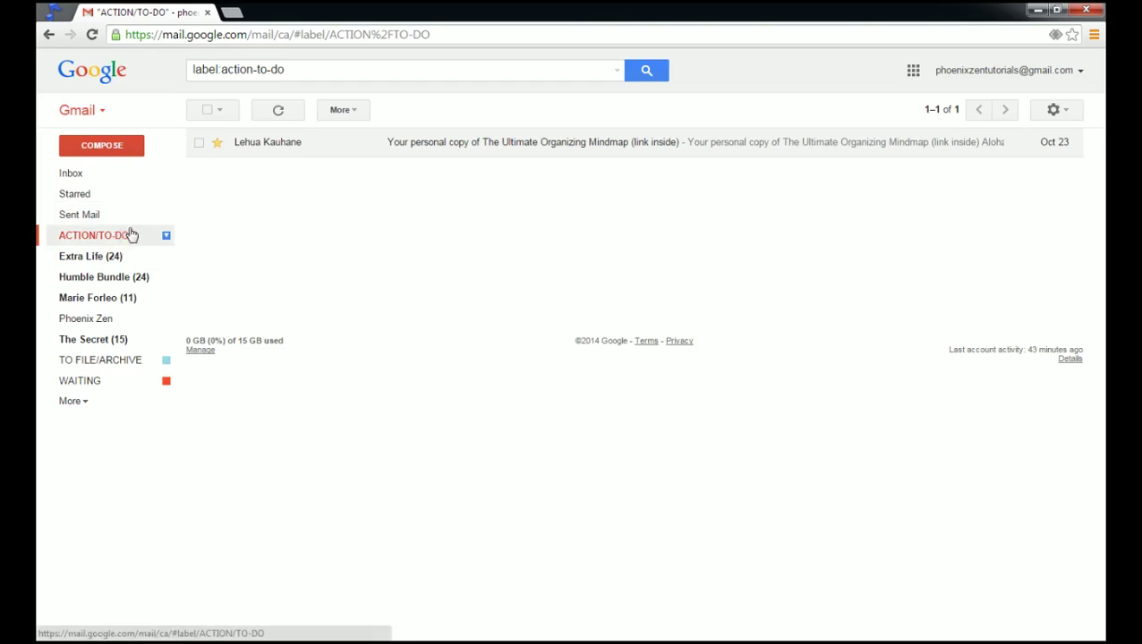
click(217, 145)
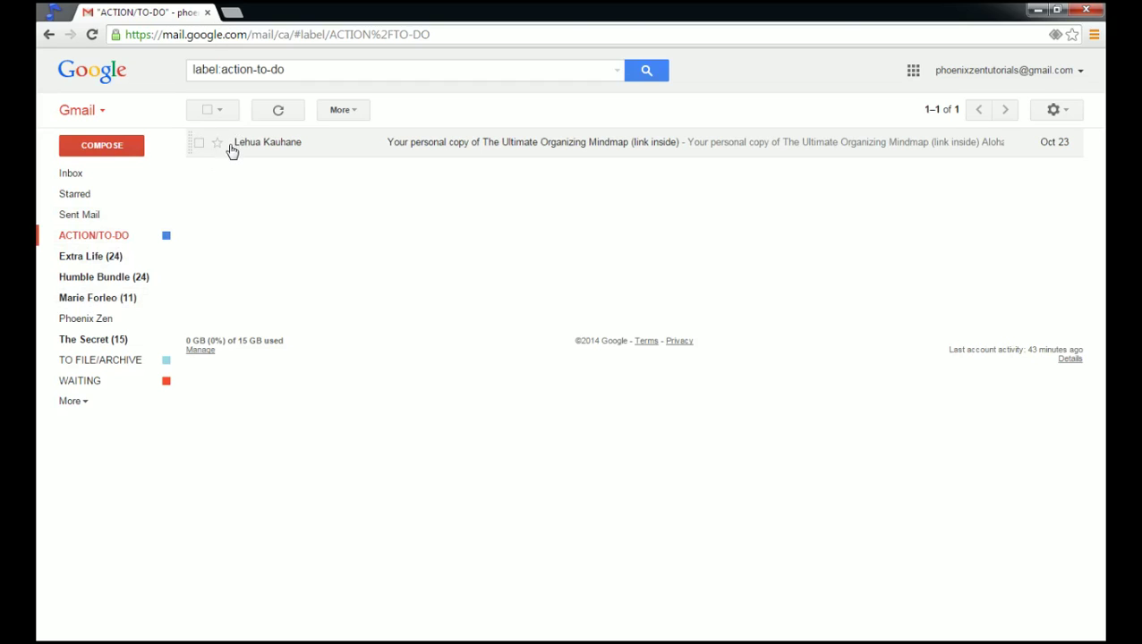
View the starred messages, the ACTION/TO-DO messages and the TO FILE/ARCHIVE messages.
click(113, 188)
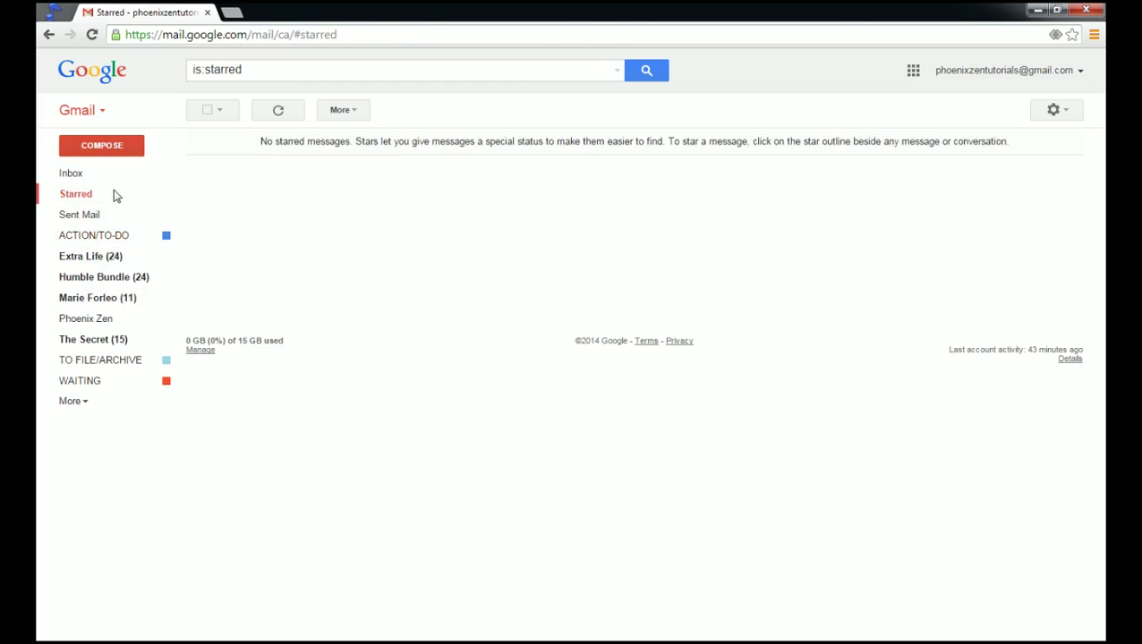
click(112, 235)
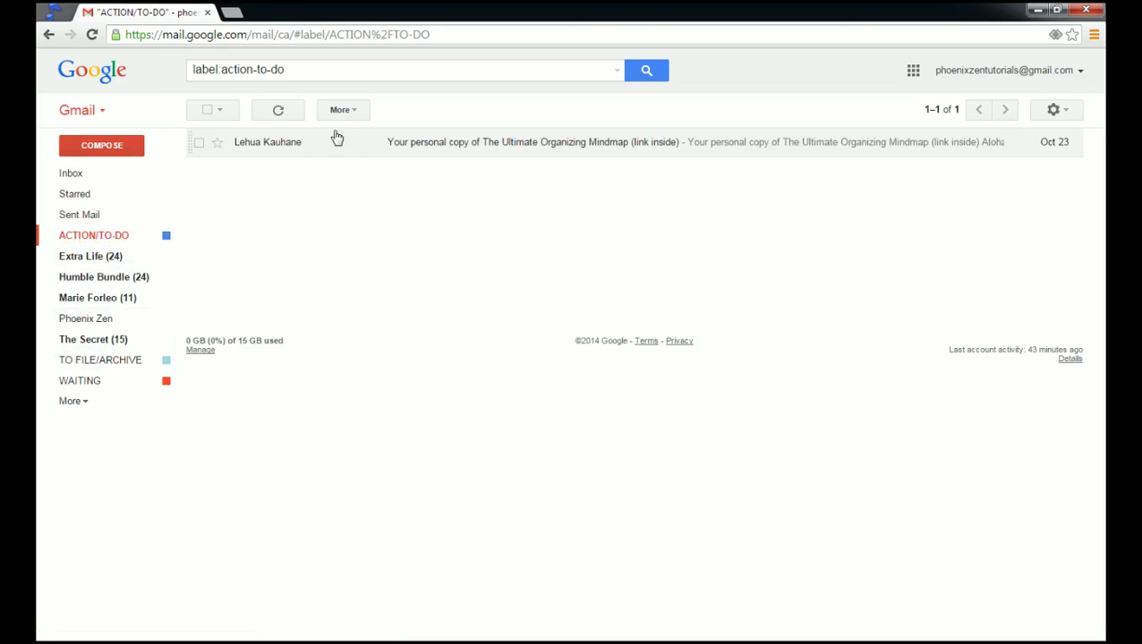
click(95, 363)
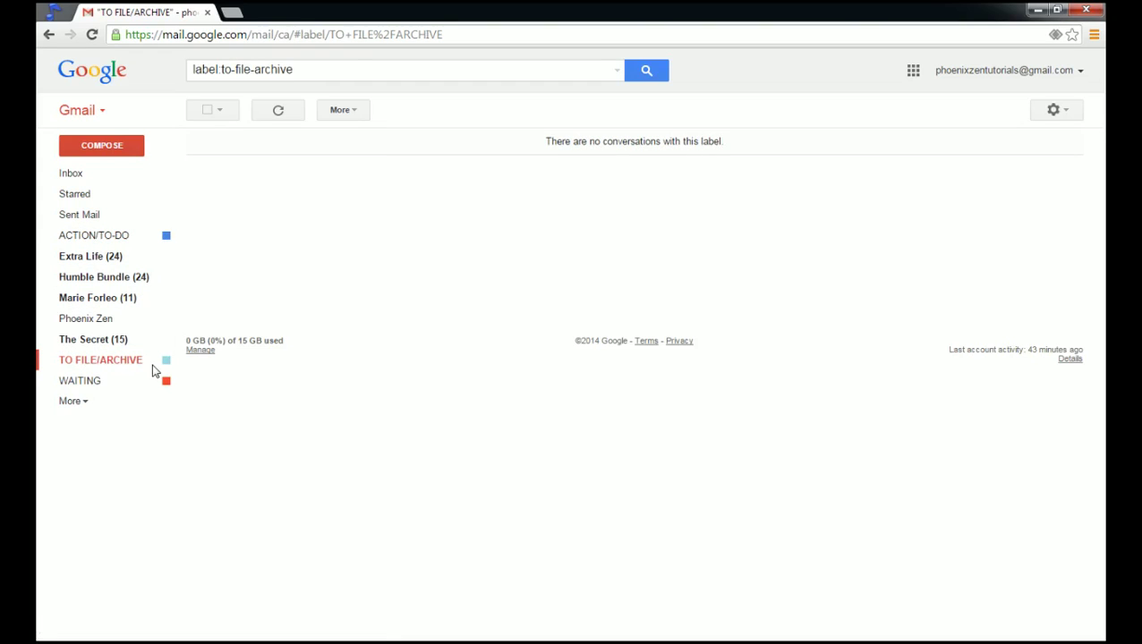
right_click(128, 361)
click(339, 400)
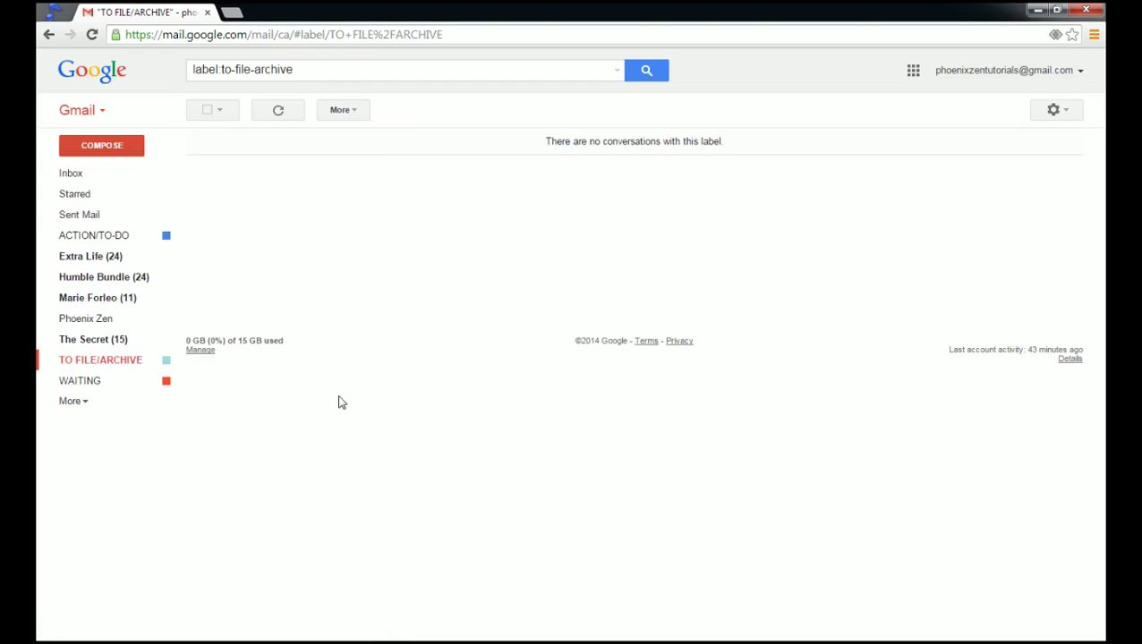